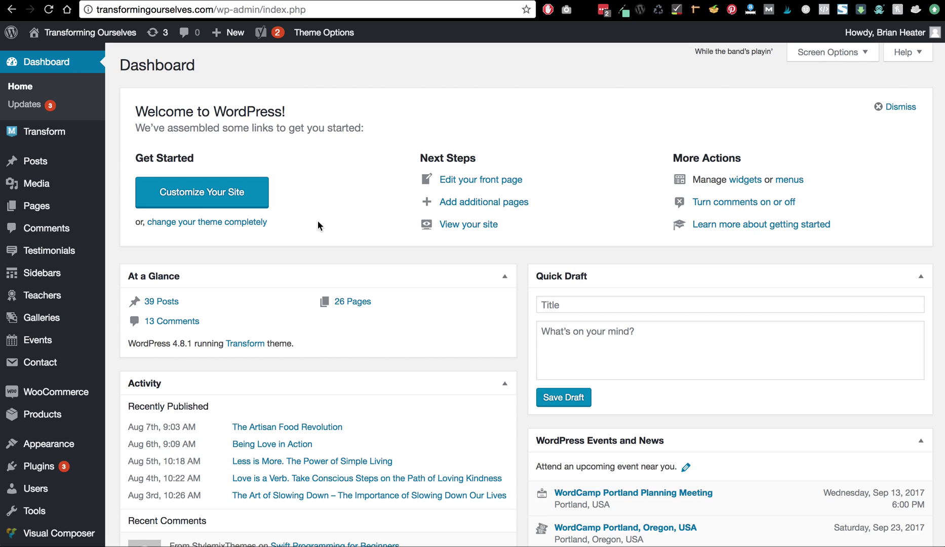
Step: Open the post "The Artisan Food Revolution" for editing from the list of all posts
{"action": "mouse_move", "coordinate": [68, 162]}
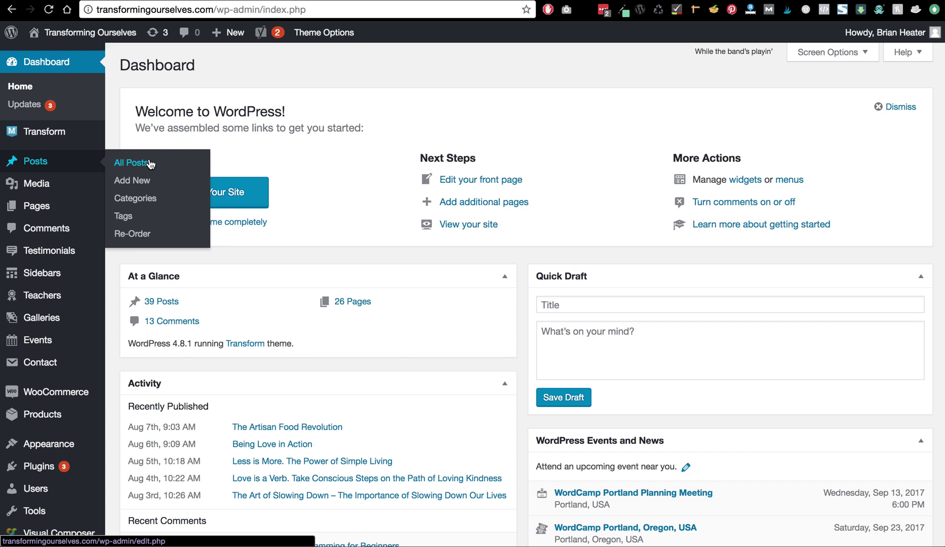
{"action": "left_click", "coordinate": [134, 165]}
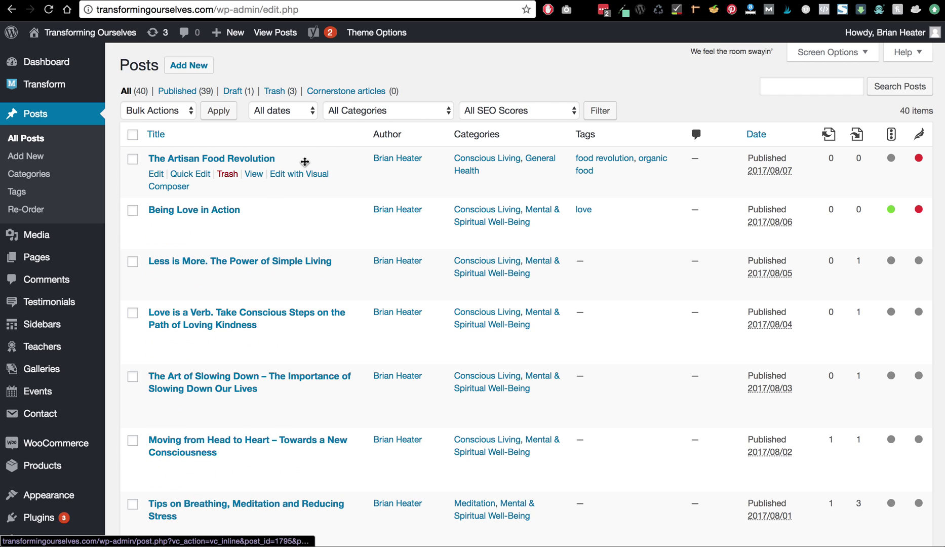
{"action": "left_click", "coordinate": [230, 164]}
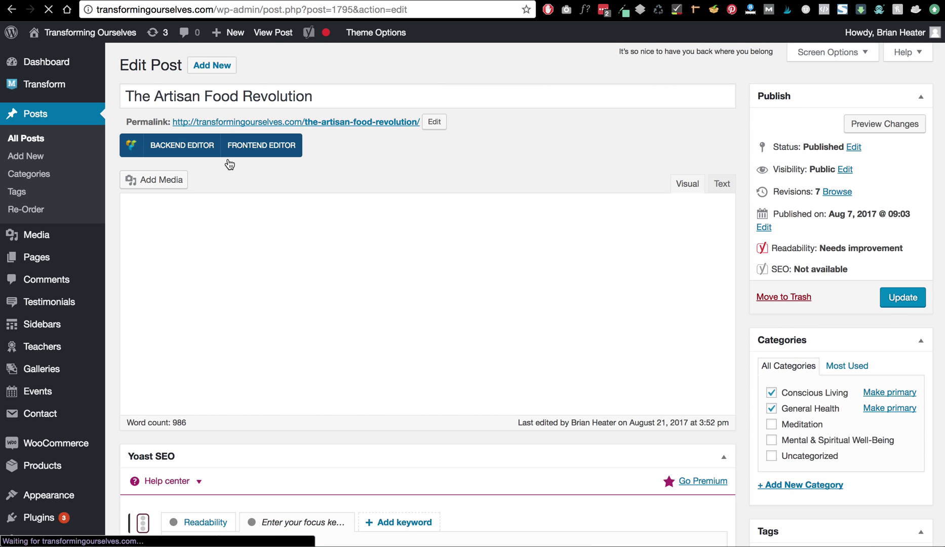
Step: Examine the post's title and opening paragraphs, view the body as HTML text, and return to the visual view
{"action": "triple_click", "coordinate": [339, 98]}
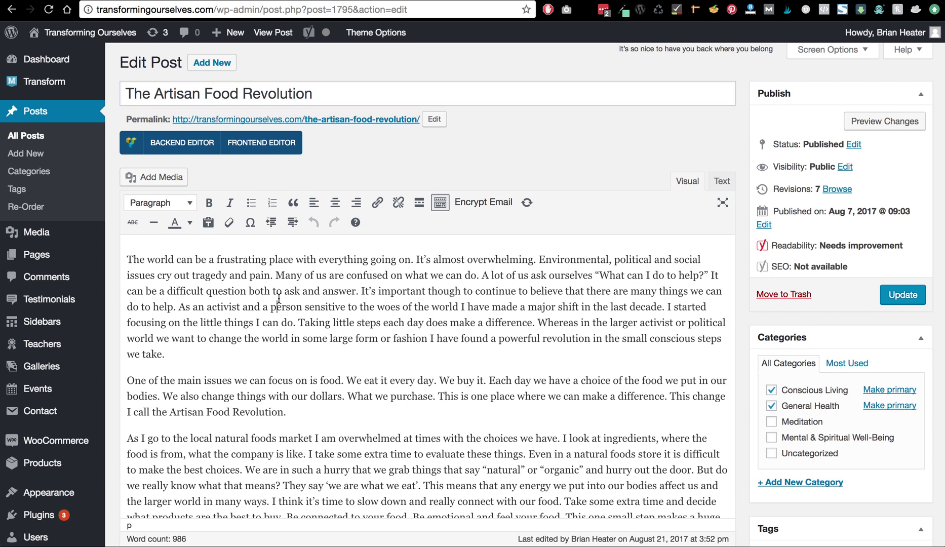
{"action": "triple_click", "coordinate": [279, 300]}
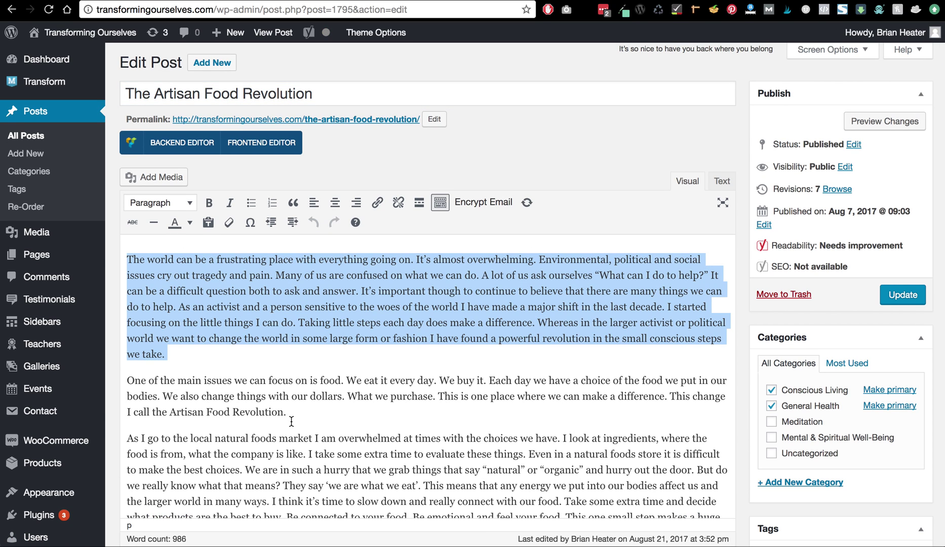
{"action": "left_click", "coordinate": [344, 420]}
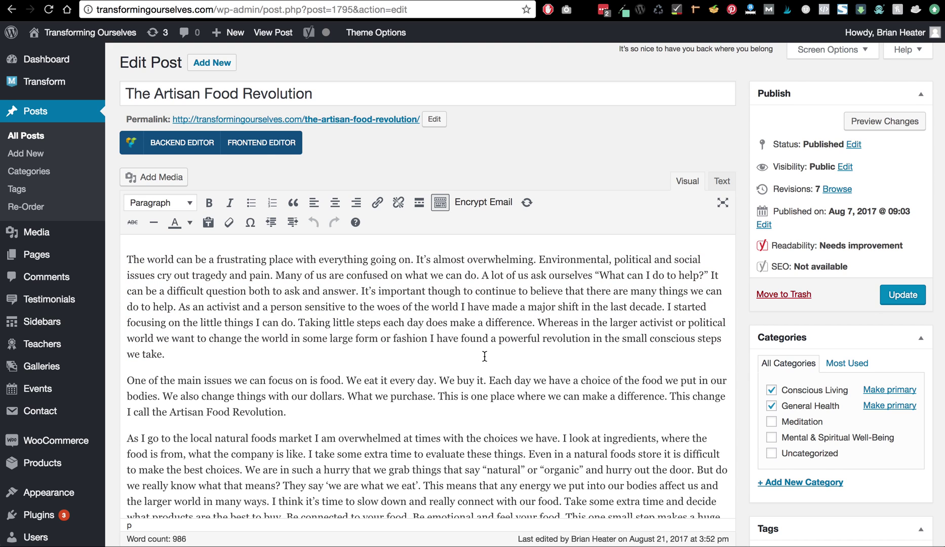
{"action": "scroll", "coordinate": [485, 356], "scroll_direction": "down", "scroll_amount": 2}
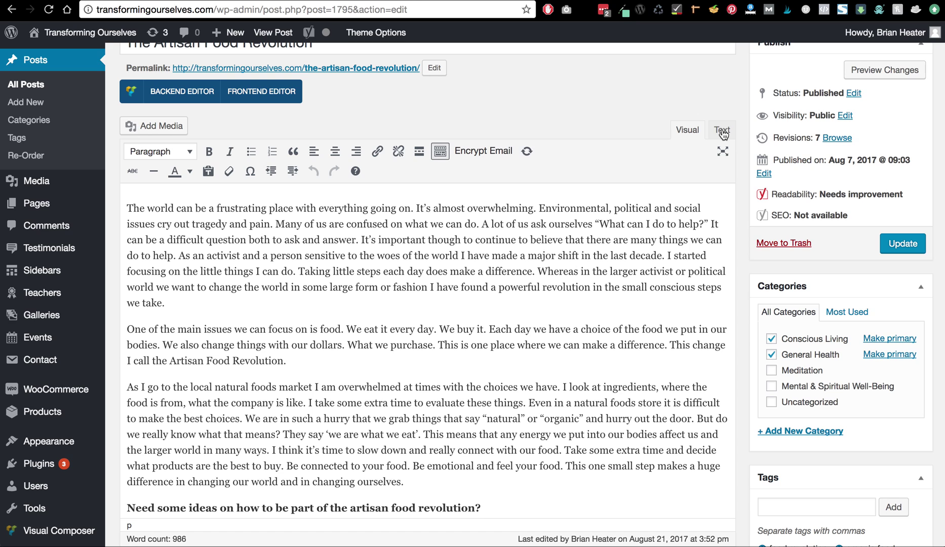
{"action": "left_click", "coordinate": [722, 130]}
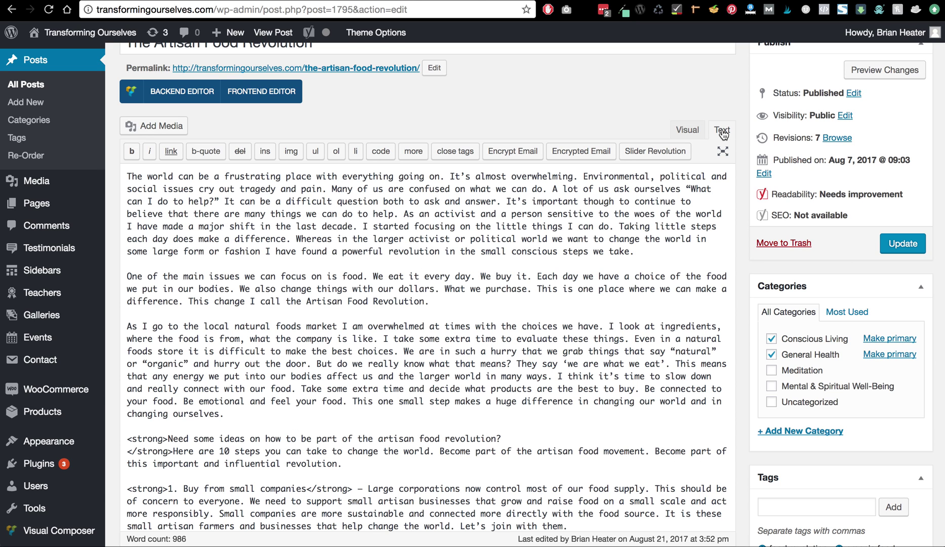
{"action": "left_click", "coordinate": [683, 131]}
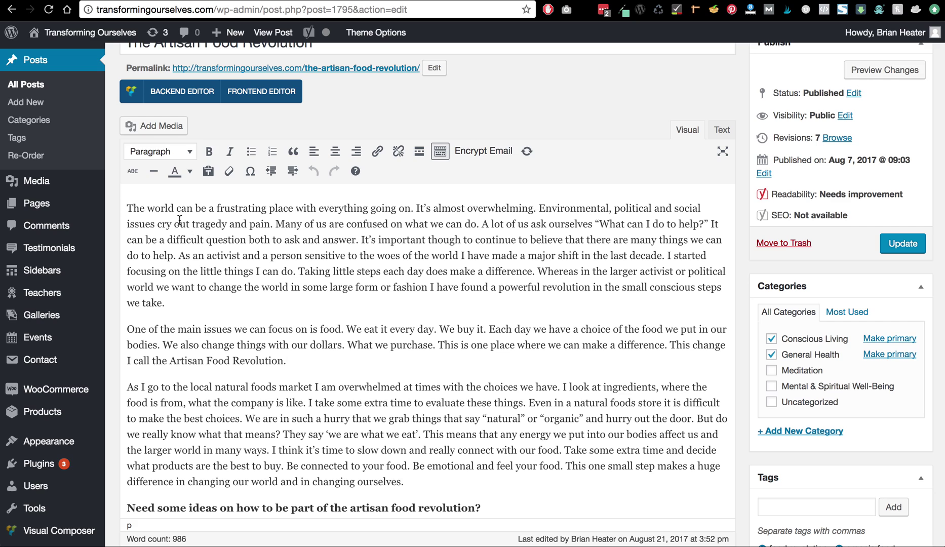
Step: Try bold formatting on "The world" at the start of the first paragraph and remove it again
{"action": "left_click_drag", "start_coordinate": [127, 208], "coordinate": [175, 208]}
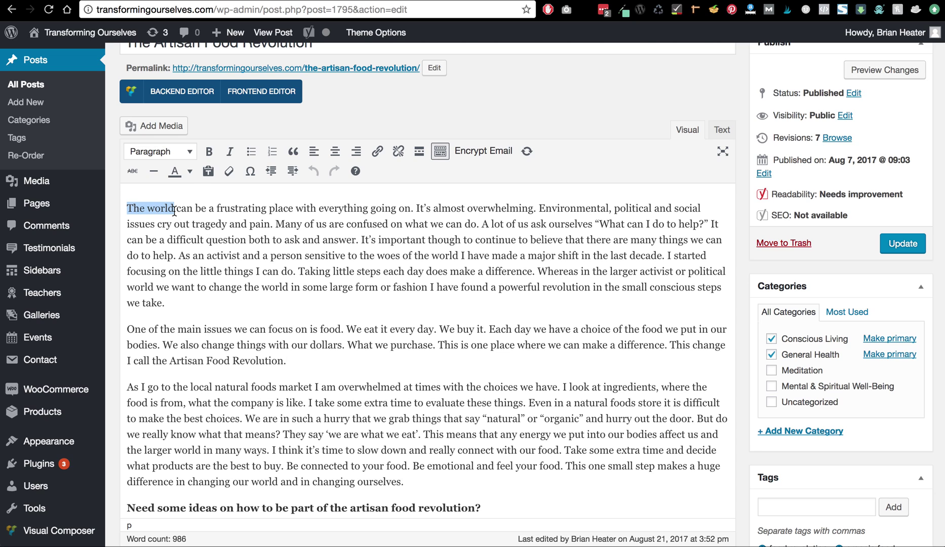
{"action": "left_click", "coordinate": [213, 154]}
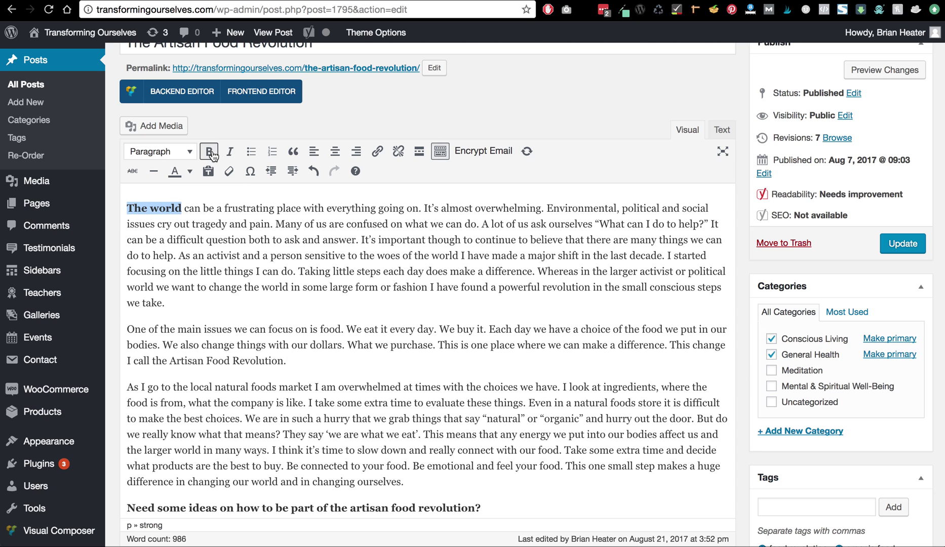
{"action": "left_click", "coordinate": [213, 153]}
Step: View the URL of the "30 Steps to Conscious Living" link in the closing author paragraph and remove the link from the text
{"action": "scroll", "coordinate": [241, 296], "scroll_direction": "down", "scroll_amount": 1}
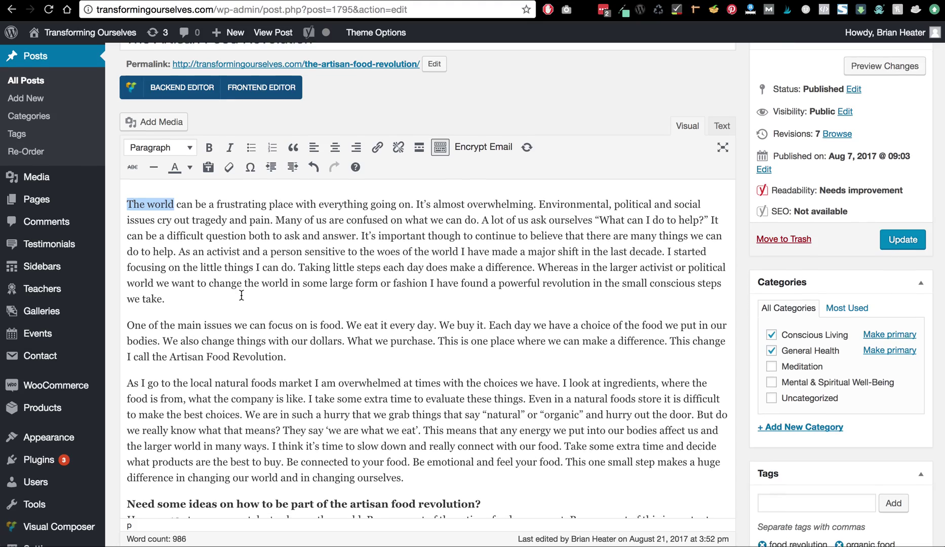
{"action": "scroll", "coordinate": [241, 295], "scroll_direction": "down", "scroll_amount": 15}
{"action": "scroll", "coordinate": [241, 295], "scroll_direction": "down", "scroll_amount": 5}
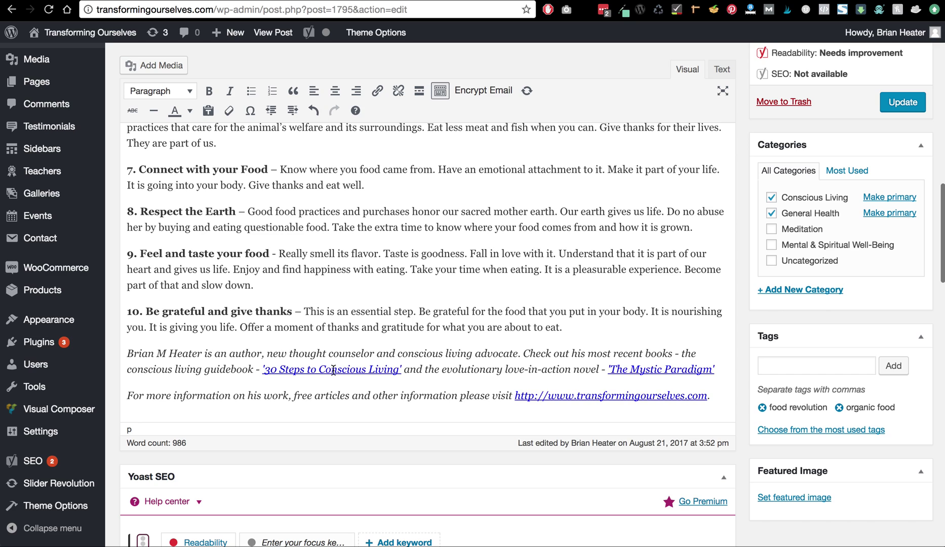
{"action": "left_click", "coordinate": [333, 370]}
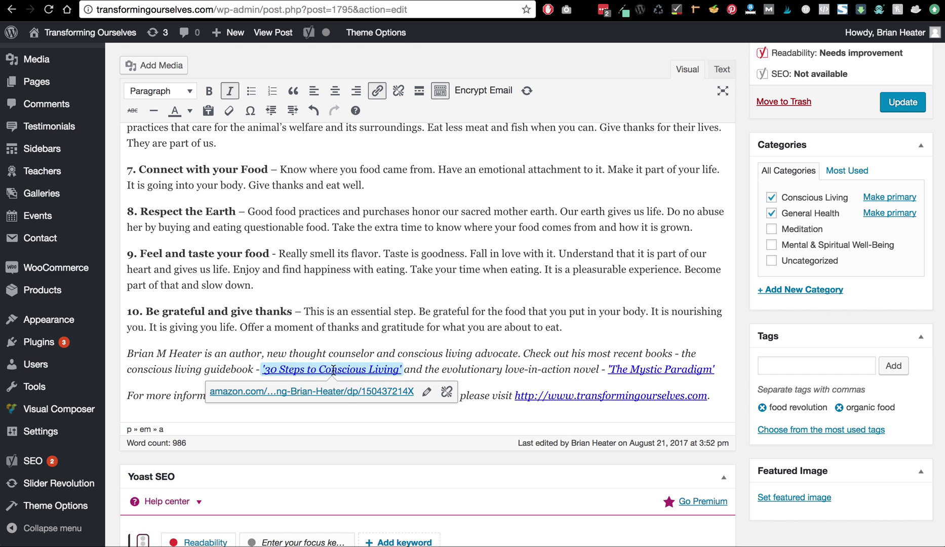
{"action": "left_click", "coordinate": [427, 391]}
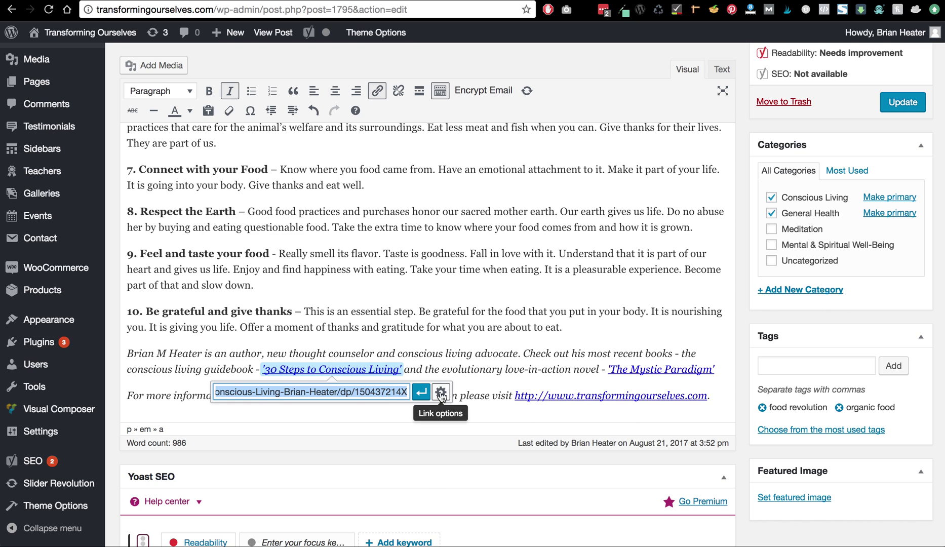
{"action": "left_click", "coordinate": [413, 344]}
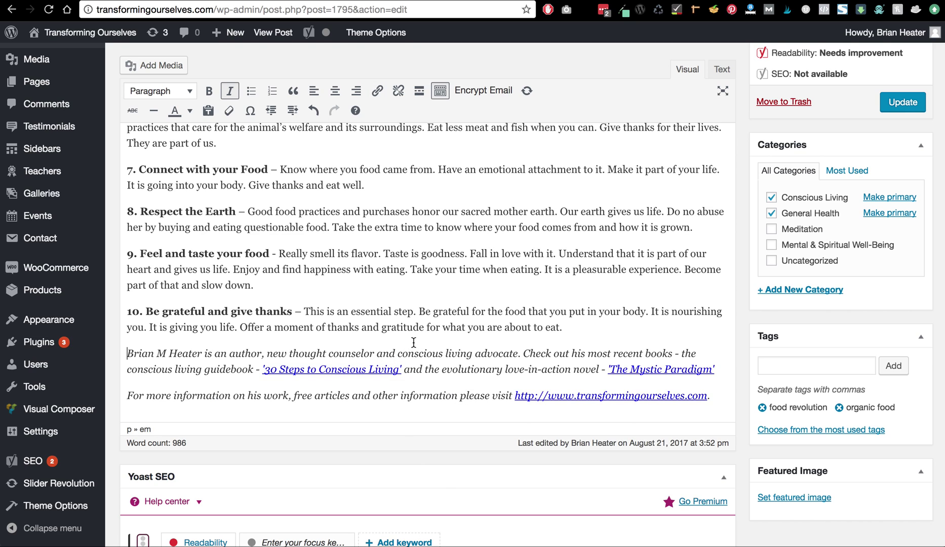
{"action": "left_click", "coordinate": [379, 366]}
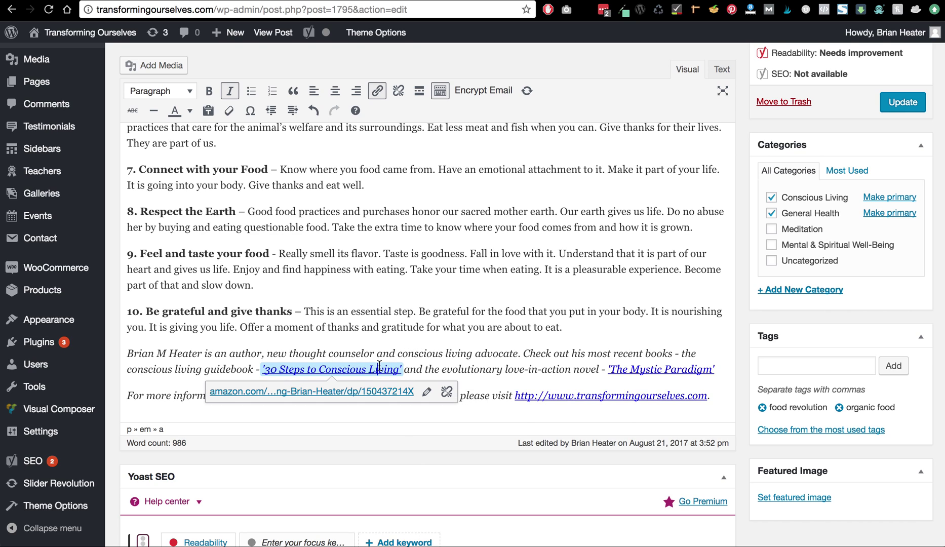
{"action": "left_click", "coordinate": [399, 91]}
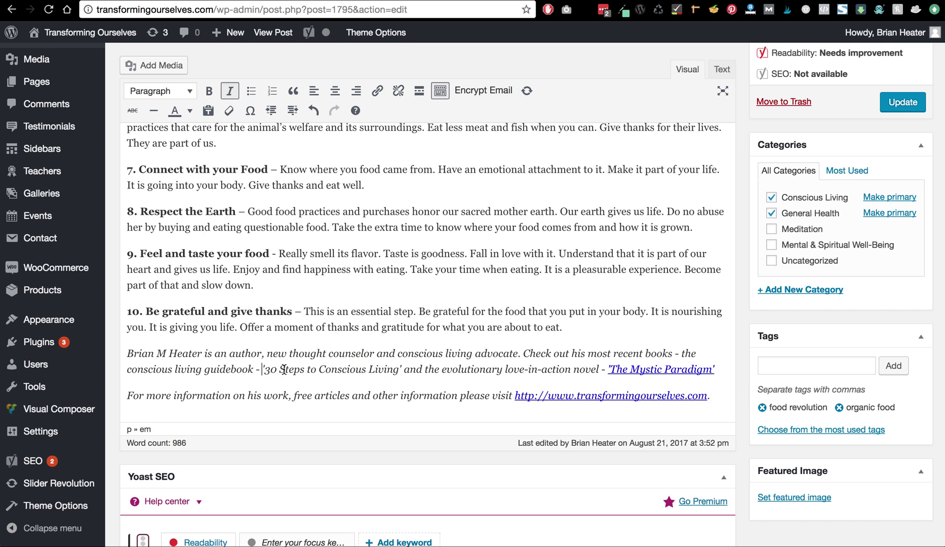
Step: Select "'30 Steps to Conscious Living'" in the author paragraph and paste the book's Amazon URL as its link
{"action": "left_click", "coordinate": [366, 369]}
{"action": "left_click", "coordinate": [403, 369], "text": "shift"}
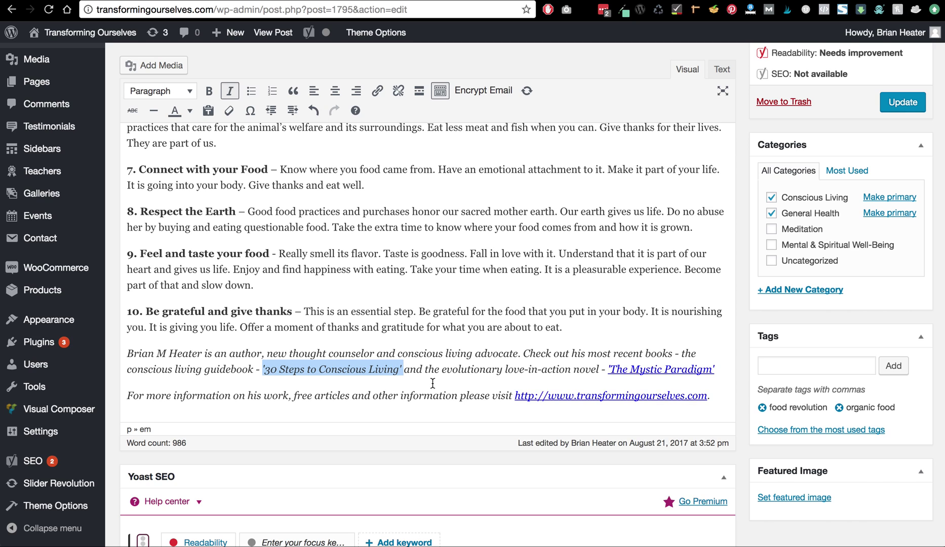
{"action": "key", "text": "shift+Left"}
{"action": "key", "text": "shift+Right"}
{"action": "left_click", "coordinate": [385, 91]}
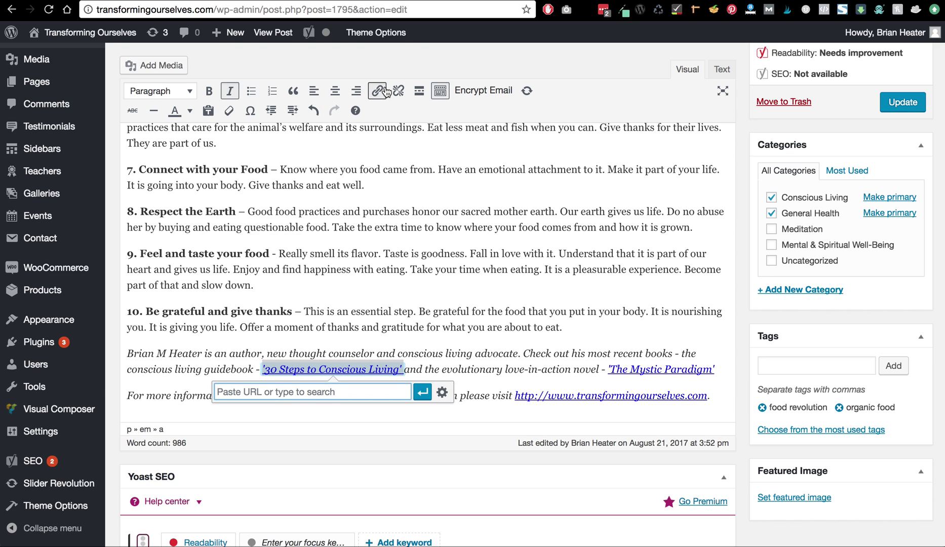
{"action": "key", "text": "ctrl+v"}
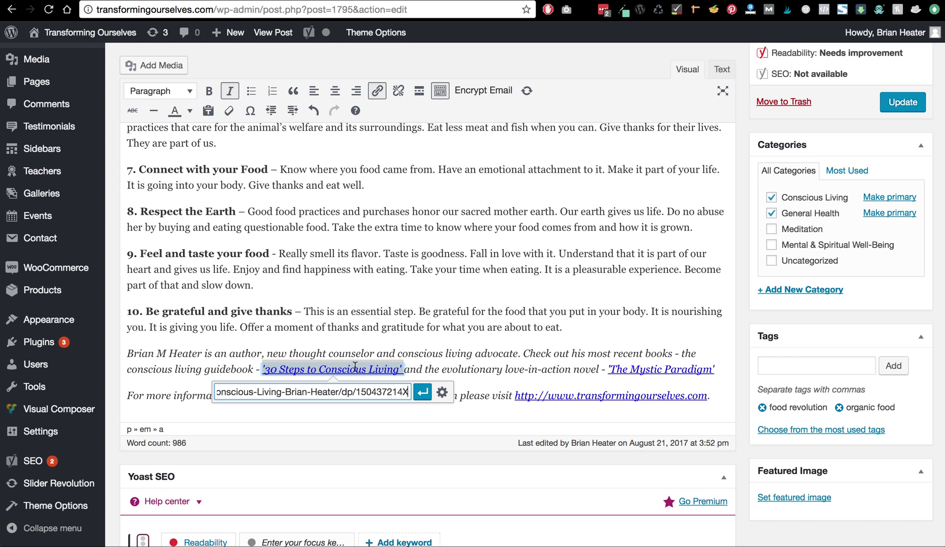
Step: Set the "30 Steps to Conscious Living" link to open in a new tab and save the link
{"action": "left_click", "coordinate": [443, 392]}
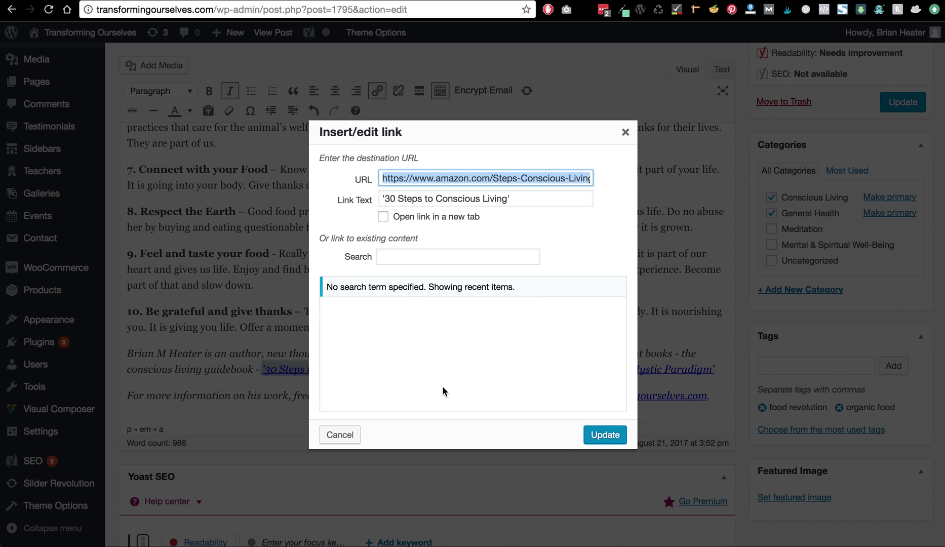
{"action": "left_click", "coordinate": [386, 218]}
{"action": "left_click", "coordinate": [547, 200]}
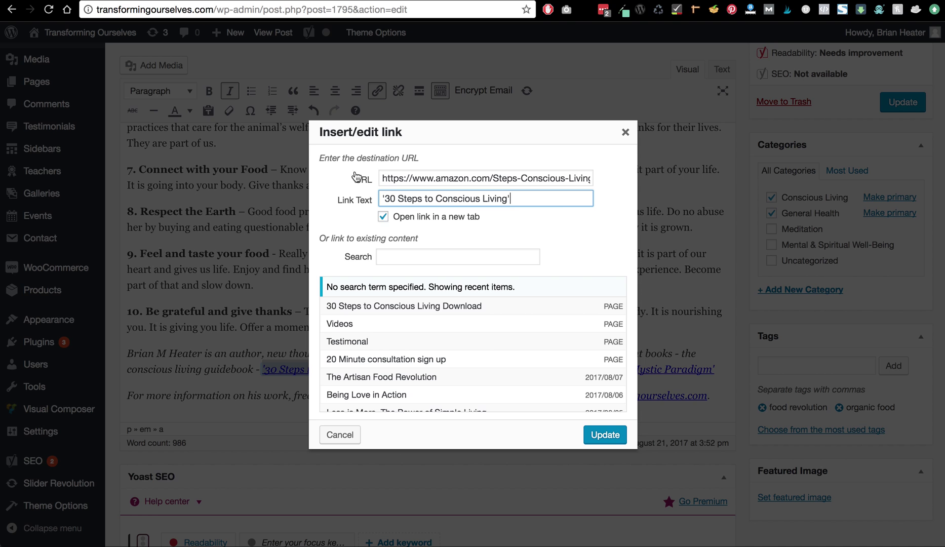
{"action": "left_click", "coordinate": [382, 198]}
{"action": "left_click", "coordinate": [613, 437]}
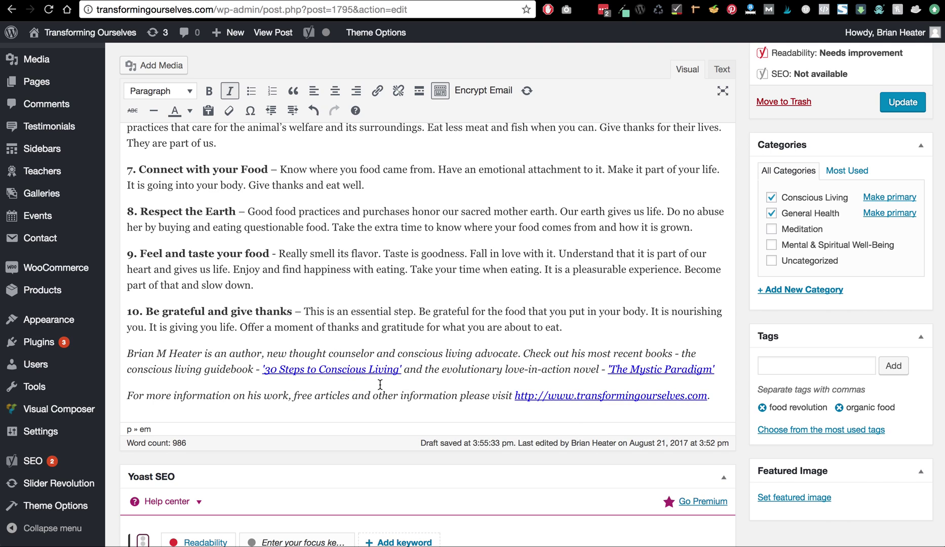
Step: Open the link options of "The Mystic Paradigm" and apply them with the link opening in a new tab
{"action": "left_click", "coordinate": [637, 371]}
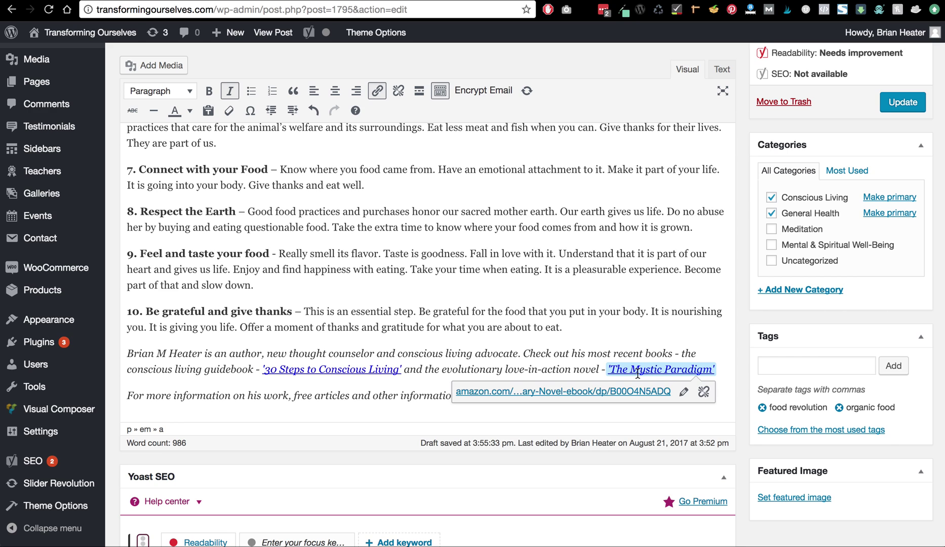
{"action": "left_click", "coordinate": [684, 392]}
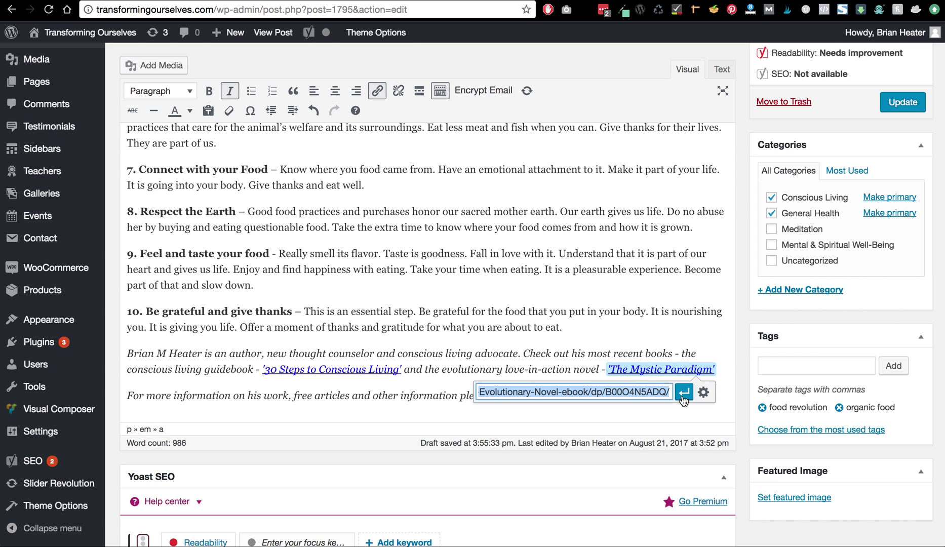
{"action": "left_click", "coordinate": [703, 392]}
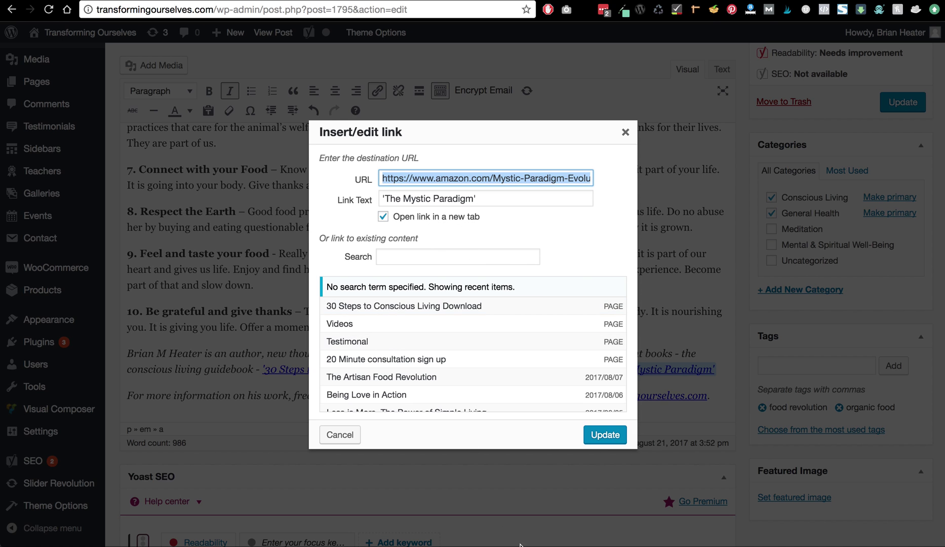
{"action": "left_click", "coordinate": [603, 443]}
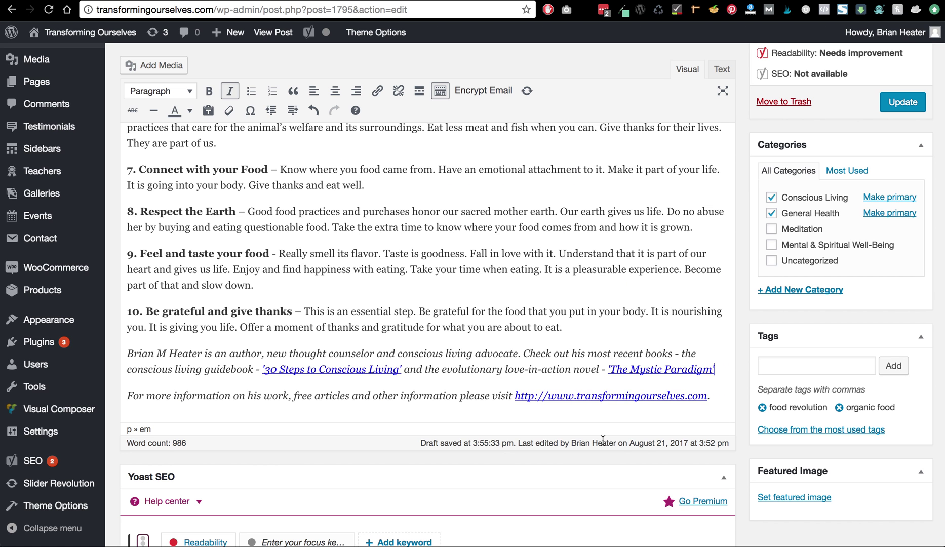
{"action": "left_click", "coordinate": [608, 283]}
{"action": "scroll", "coordinate": [856, 239], "scroll_direction": "down", "scroll_amount": 1}
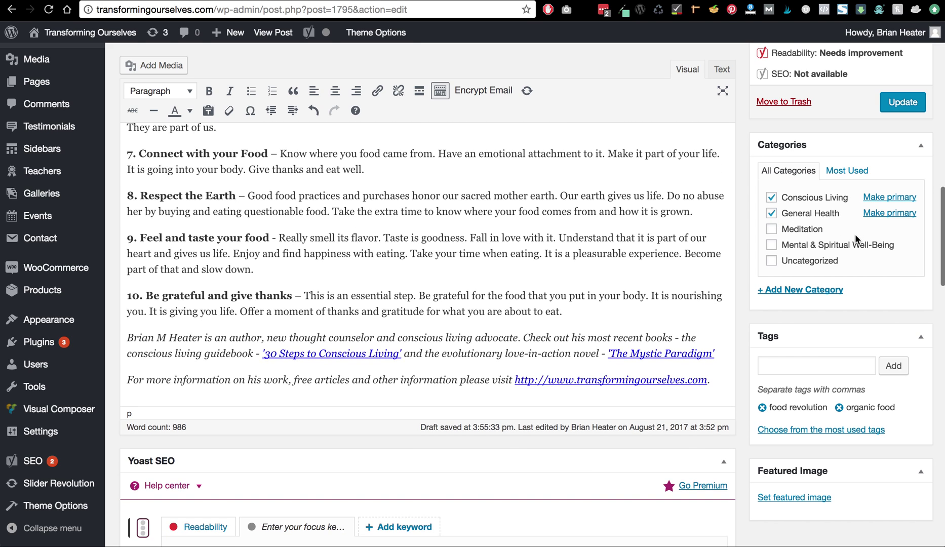
Step: Switch the primary category between General Health and Conscious Living, leaving General Health as the primary one
{"action": "left_click", "coordinate": [883, 215]}
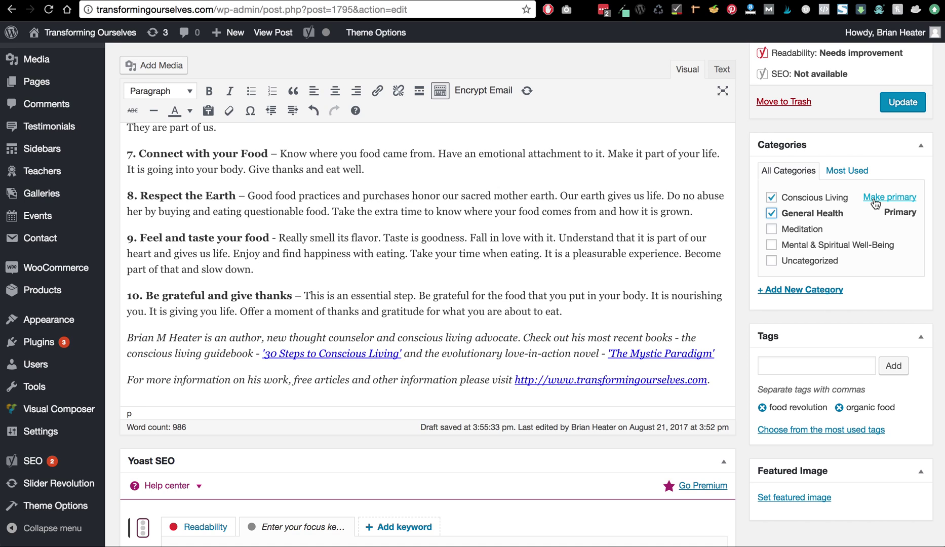
{"action": "left_click", "coordinate": [874, 197]}
{"action": "left_click", "coordinate": [873, 215]}
Step: Select the entire post text, switch to the WordCounter.net page, and examine the article's keyword density list
{"action": "triple_click", "coordinate": [344, 187]}
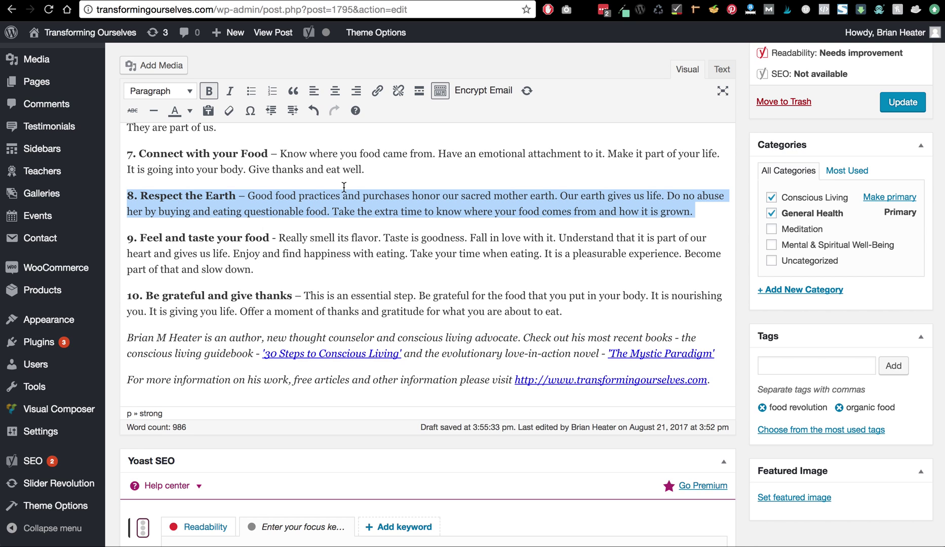
{"action": "key", "text": "super+a"}
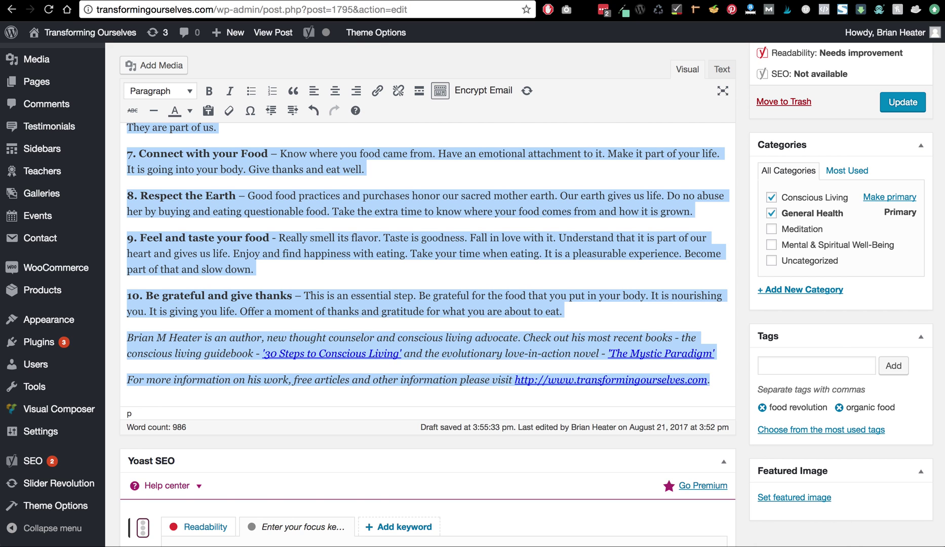
{"action": "key", "text": "ctrl+Tab"}
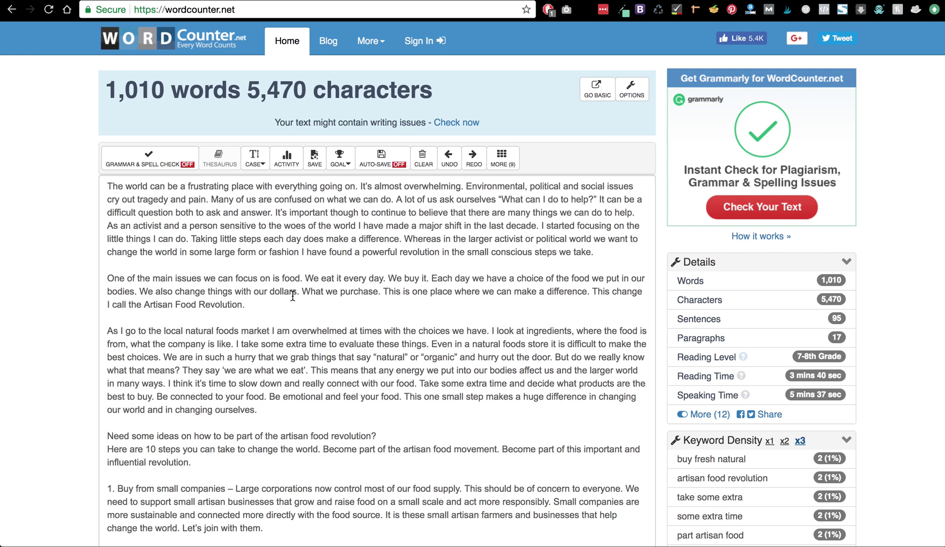
{"action": "scroll", "coordinate": [867, 318], "scroll_direction": "down", "scroll_amount": 3}
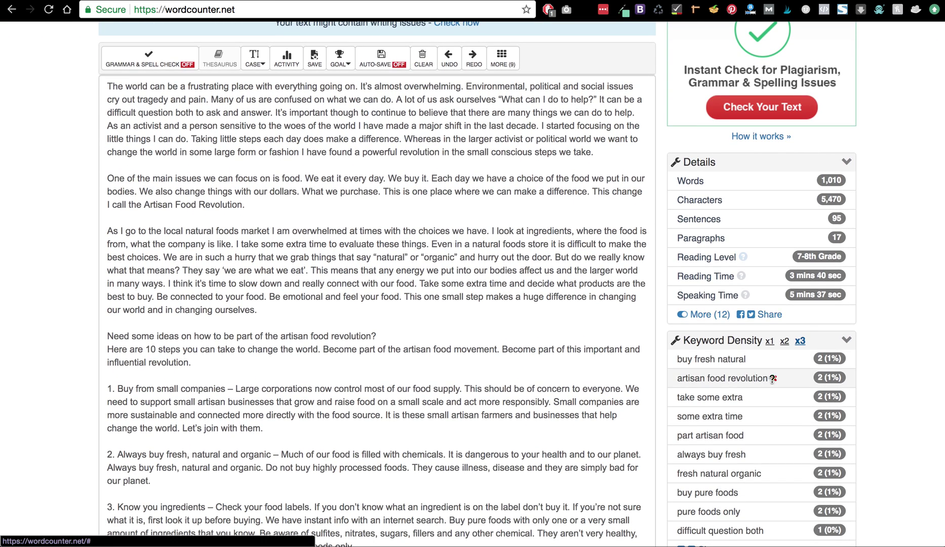
{"action": "scroll", "coordinate": [897, 312], "scroll_direction": "down", "scroll_amount": 1}
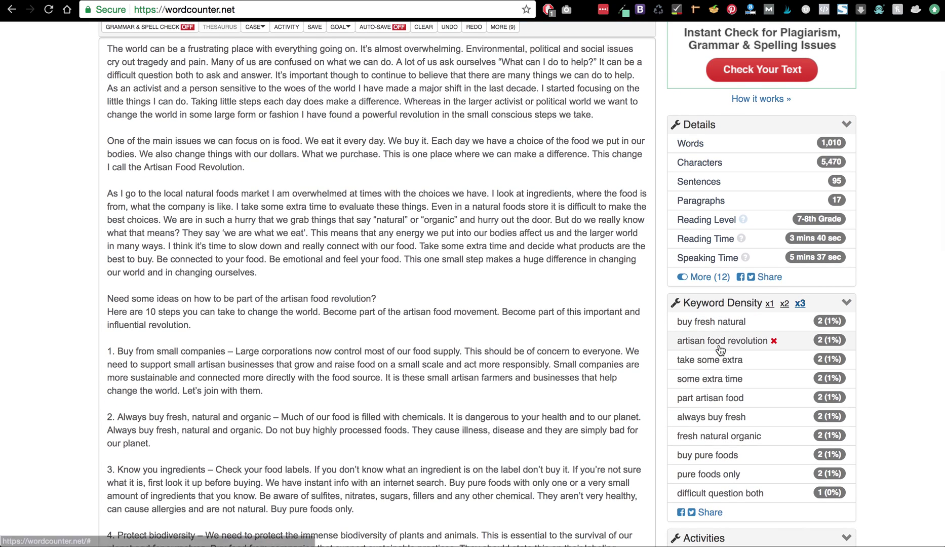
Step: Compare the article's keyword density for single words, two-word phrases and three-word phrases
{"action": "left_click", "coordinate": [770, 304]}
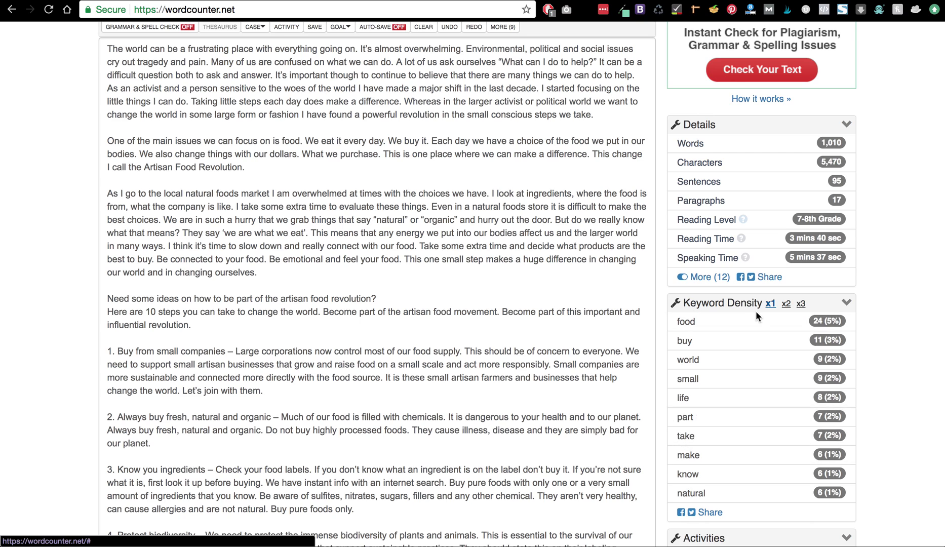
{"action": "mouse_move", "coordinate": [749, 323]}
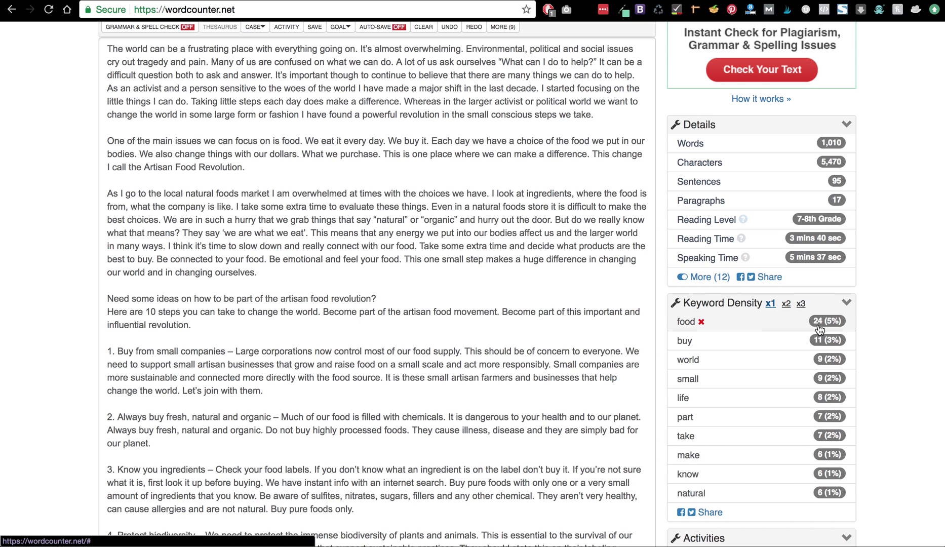
{"action": "left_click", "coordinate": [786, 304]}
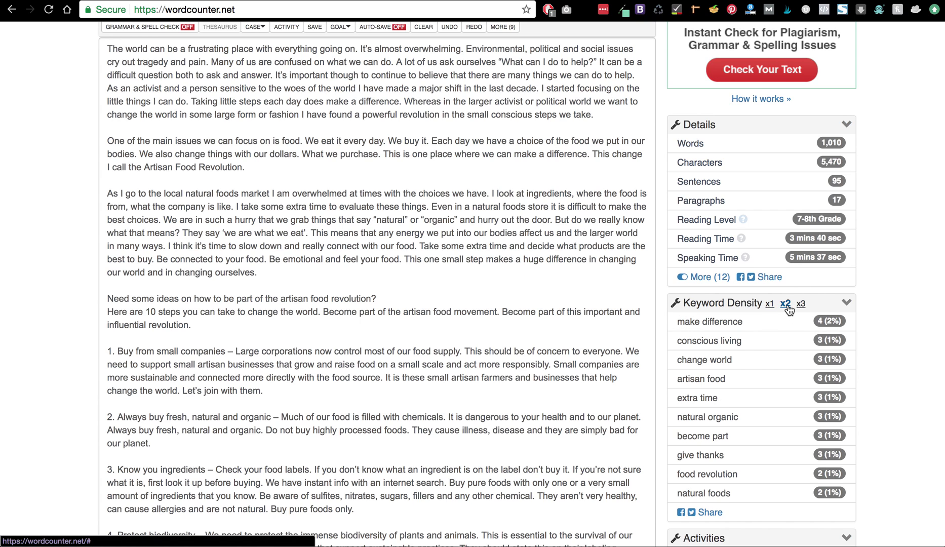
{"action": "mouse_move", "coordinate": [748, 338]}
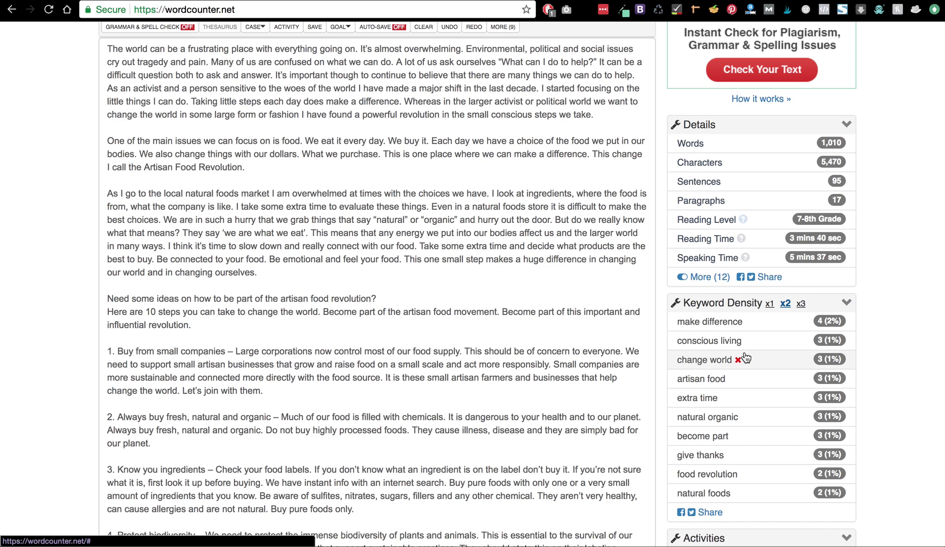
{"action": "left_click", "coordinate": [801, 304]}
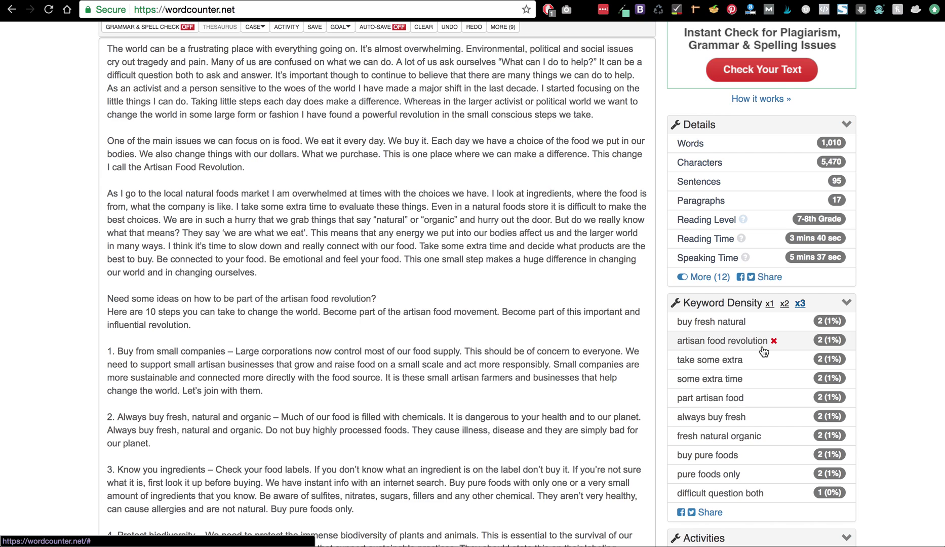
{"action": "left_click", "coordinate": [786, 305]}
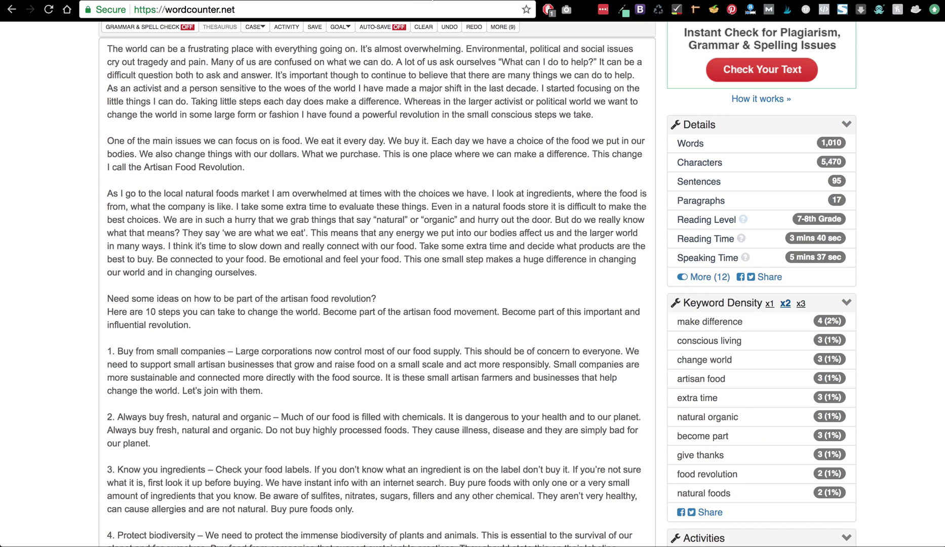
Step: Return to the WordPress post editor and add the tag "artisan food revolution" to the post
{"action": "key", "text": "ctrl+shift+Tab"}
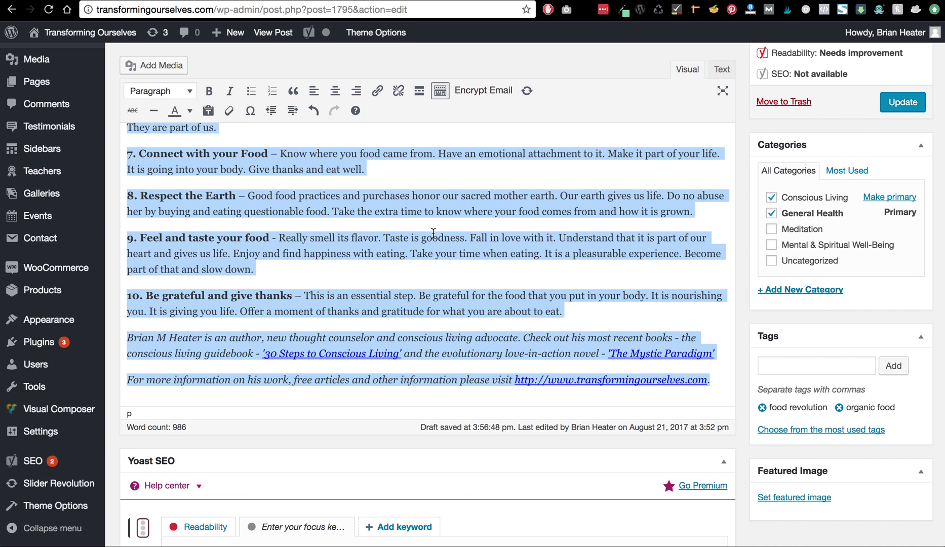
{"action": "left_click", "coordinate": [778, 367]}
{"action": "type", "text": "ar"}
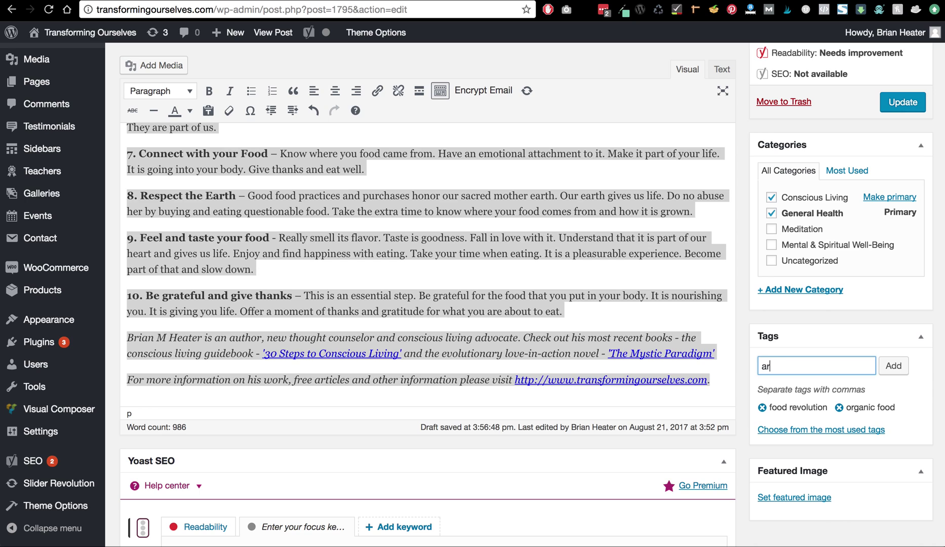
{"action": "type", "text": "tisan food revolution"}
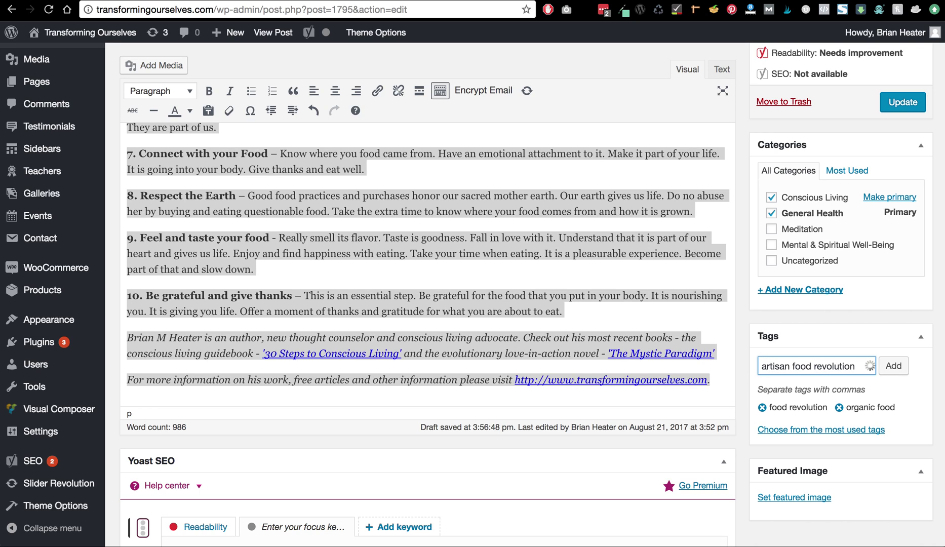
{"action": "left_click", "coordinate": [894, 368]}
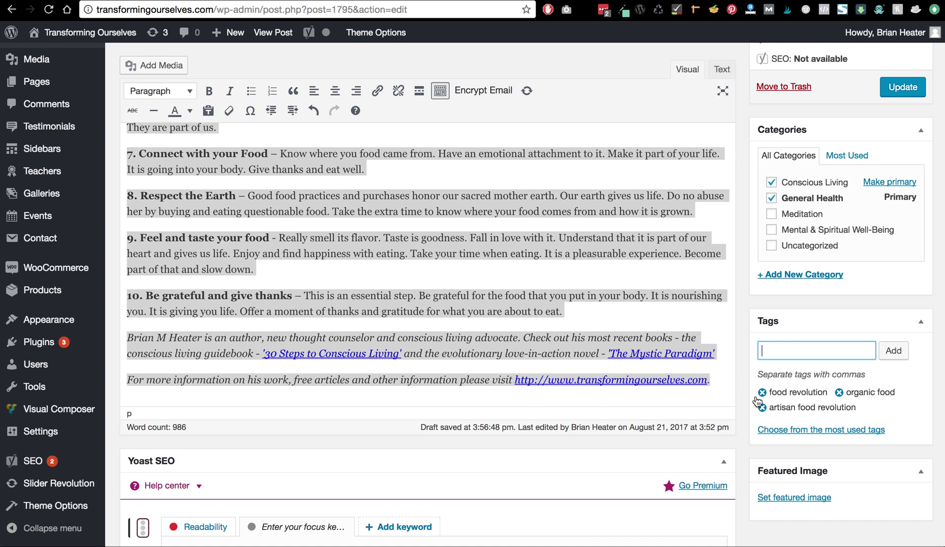
Step: Set the post's Yoast SEO focus keyword to "artisan food revolution" and review the keyword analysis
{"action": "scroll", "coordinate": [615, 465], "scroll_direction": "down", "scroll_amount": 1}
{"action": "scroll", "coordinate": [615, 464], "scroll_direction": "down", "scroll_amount": 5}
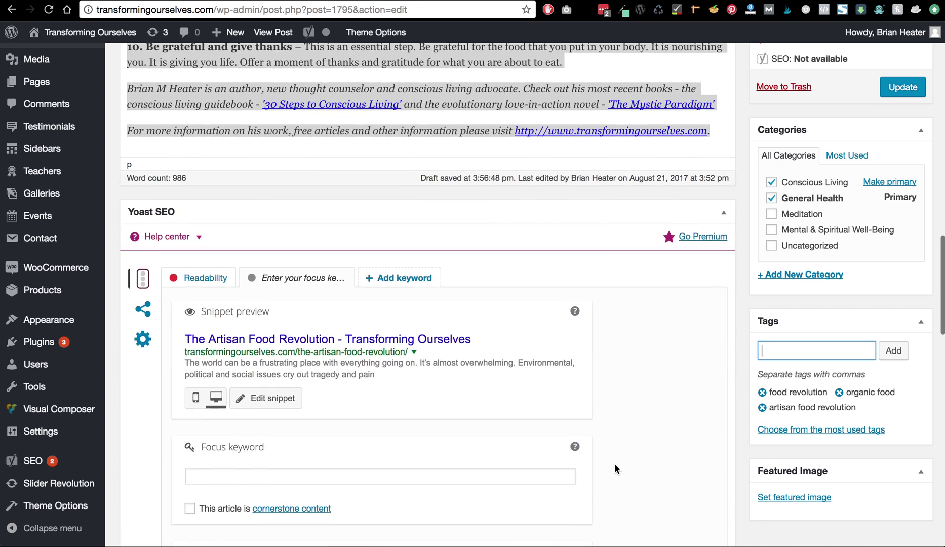
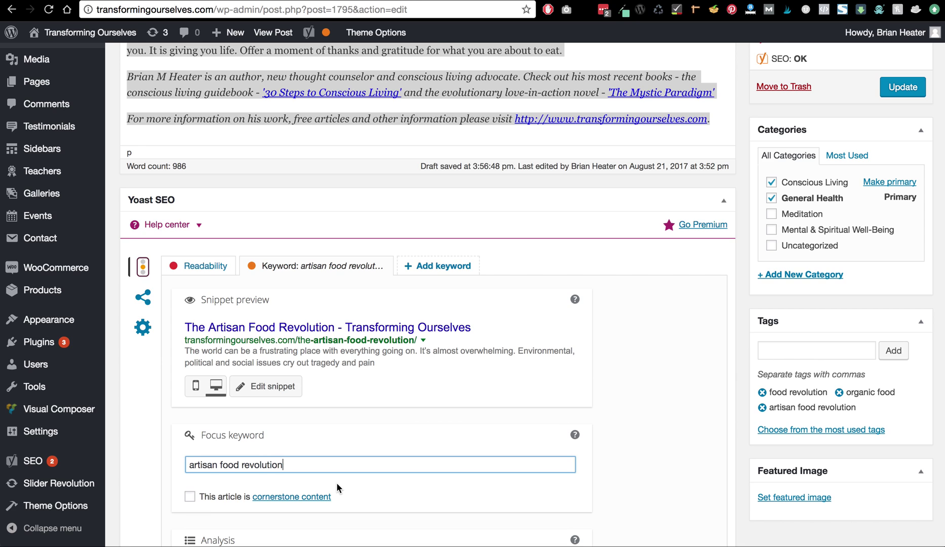
{"action": "scroll", "coordinate": [336, 482], "scroll_direction": "down", "scroll_amount": 2}
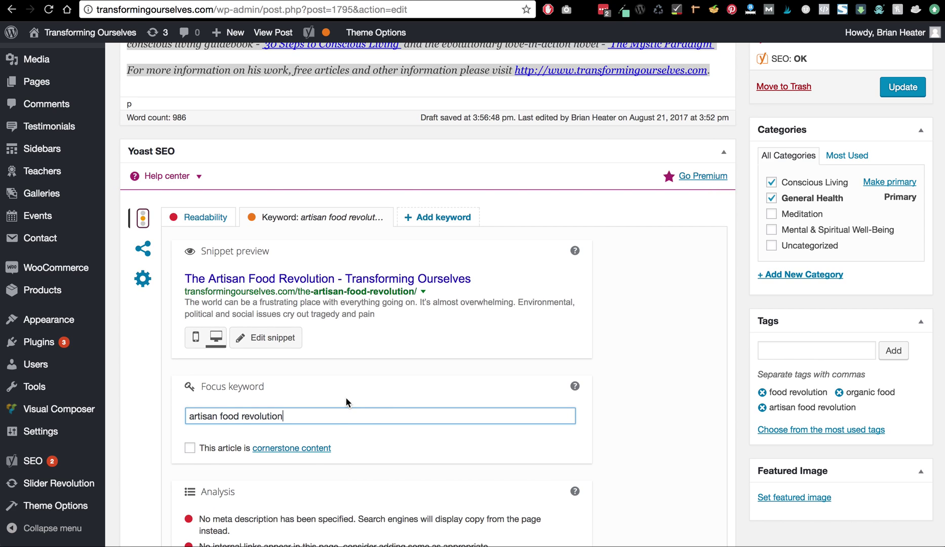
{"action": "scroll", "coordinate": [346, 396], "scroll_direction": "down", "scroll_amount": 6}
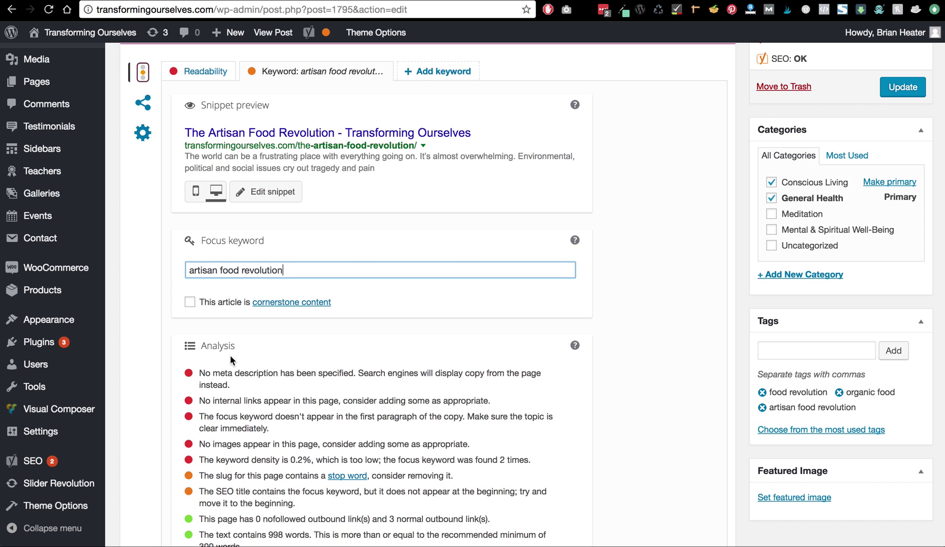
Step: Try "food" and "conscious living" as alternative focus keywords to compare their SEO analysis
{"action": "triple_click", "coordinate": [194, 269]}
{"action": "type", "text": "a"}
{"action": "key", "text": "BackSpace"}
{"action": "type", "text": "food"}
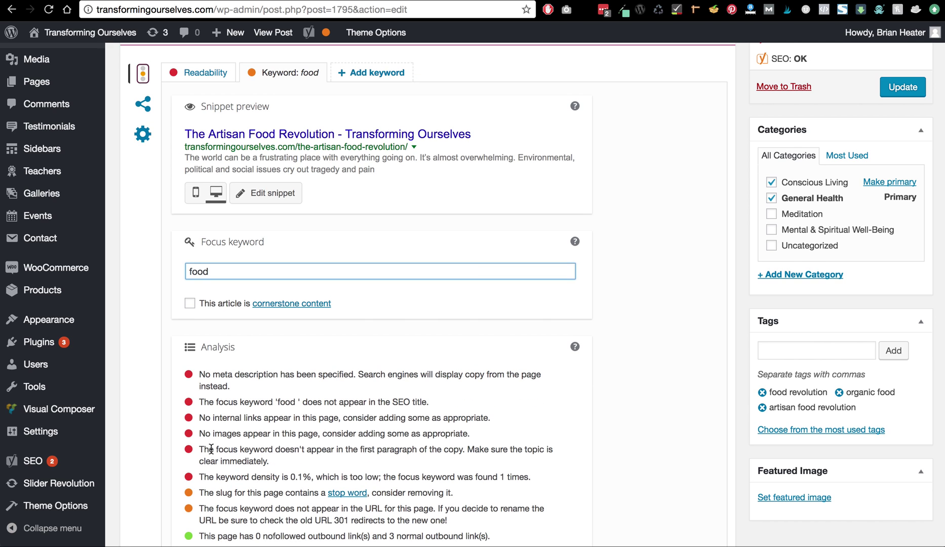
{"action": "scroll", "coordinate": [211, 446], "scroll_direction": "up", "scroll_amount": 2}
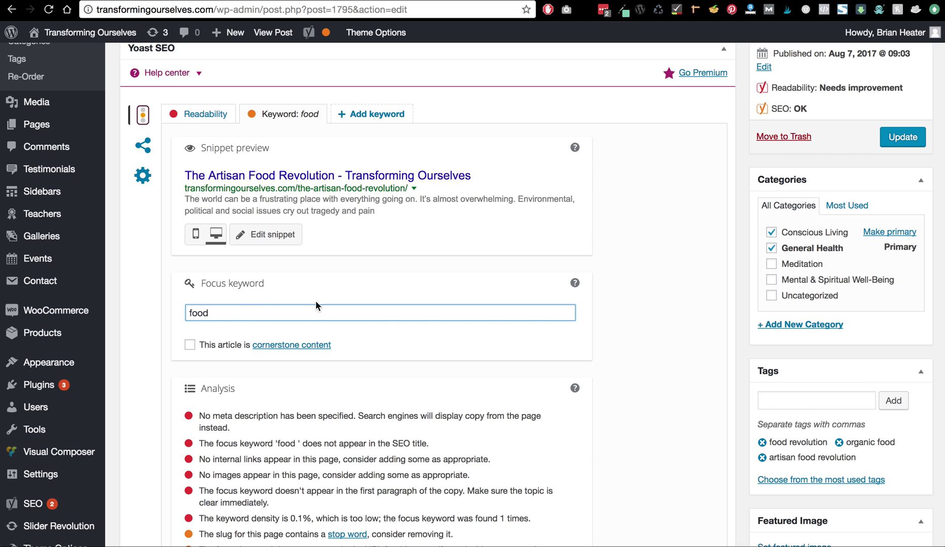
{"action": "double_click", "coordinate": [254, 313]}
{"action": "type", "text": "conscious living"}
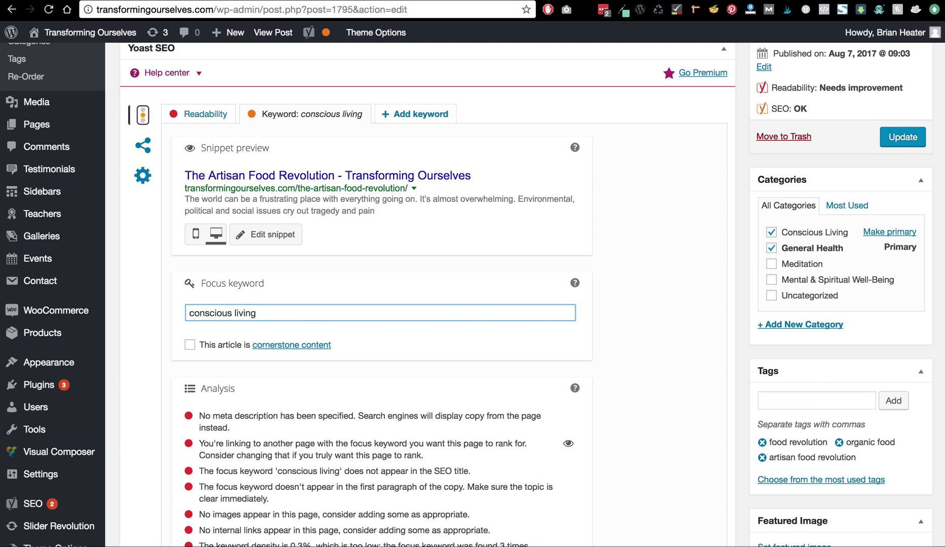
Step: Replace the focus keyword with "artisan food revolution"
{"action": "triple_click", "coordinate": [272, 311]}
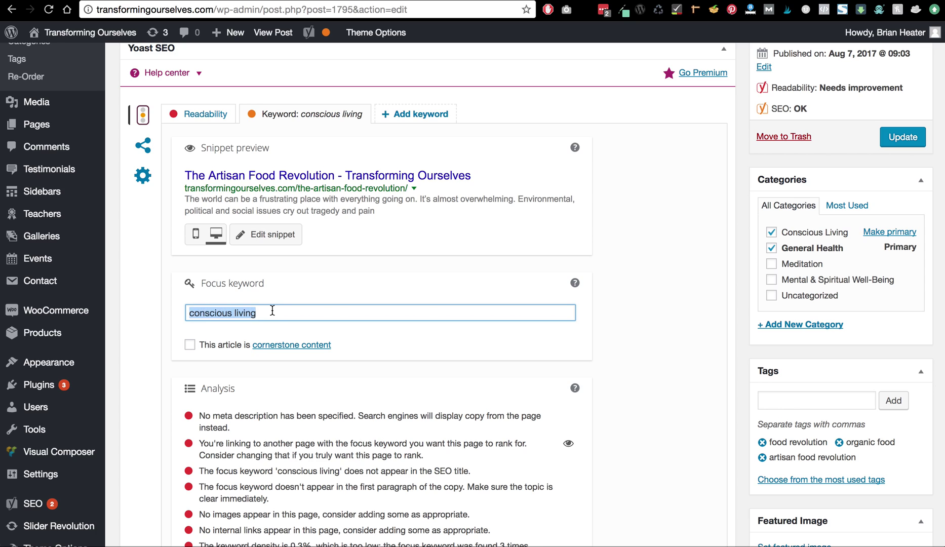
{"action": "type", "text": "artisan f"}
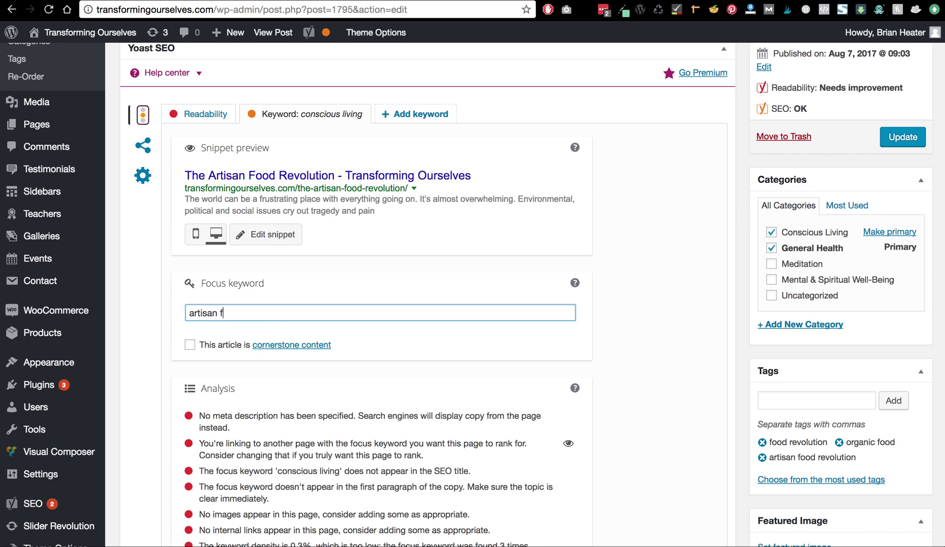
{"action": "type", "text": "ood revo"}
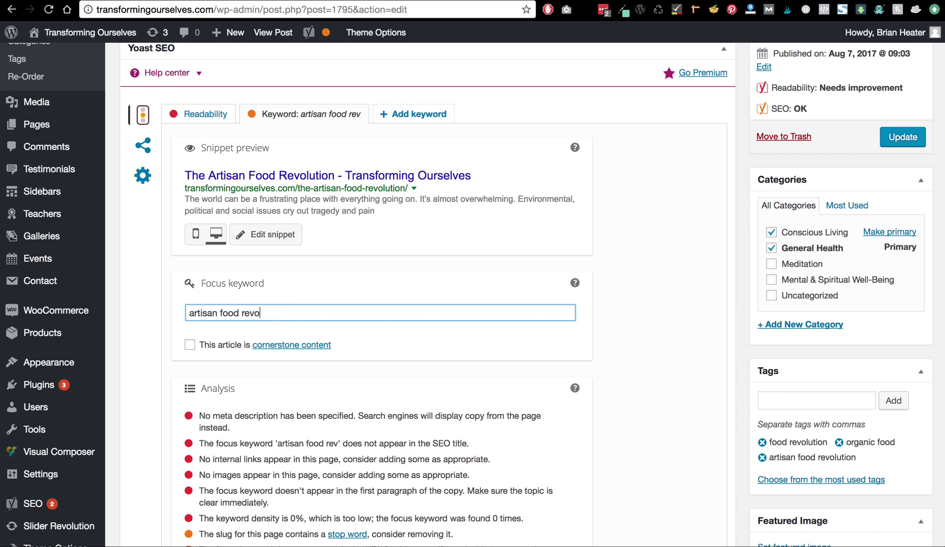
{"action": "type", "text": "lution"}
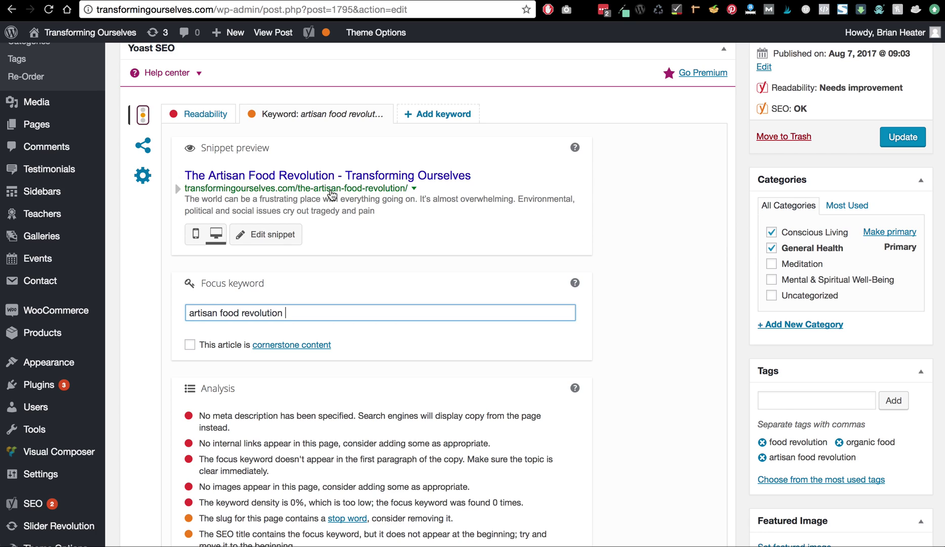
Step: Open the Yoast snippet editor, look over the SEO title, slug and meta description fields, and close it
{"action": "left_click", "coordinate": [272, 236]}
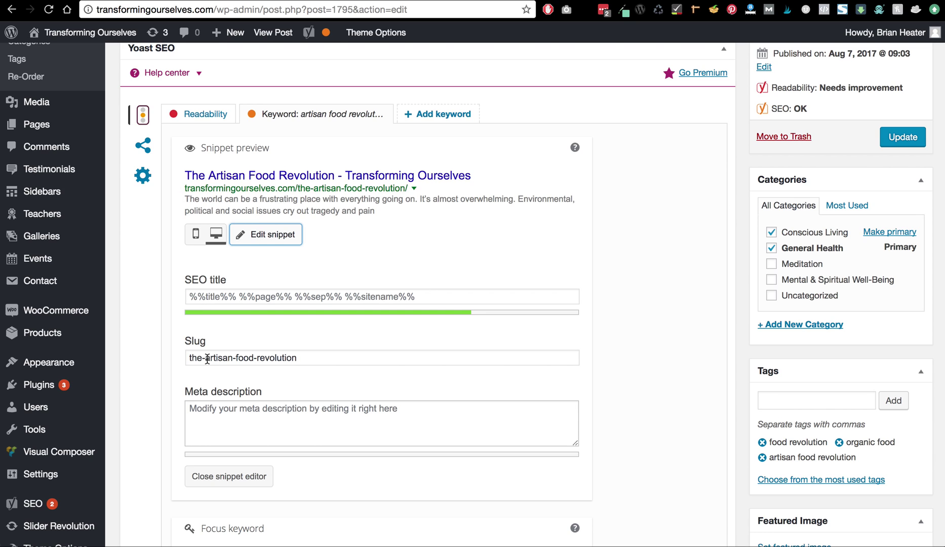
{"action": "left_click", "coordinate": [218, 416]}
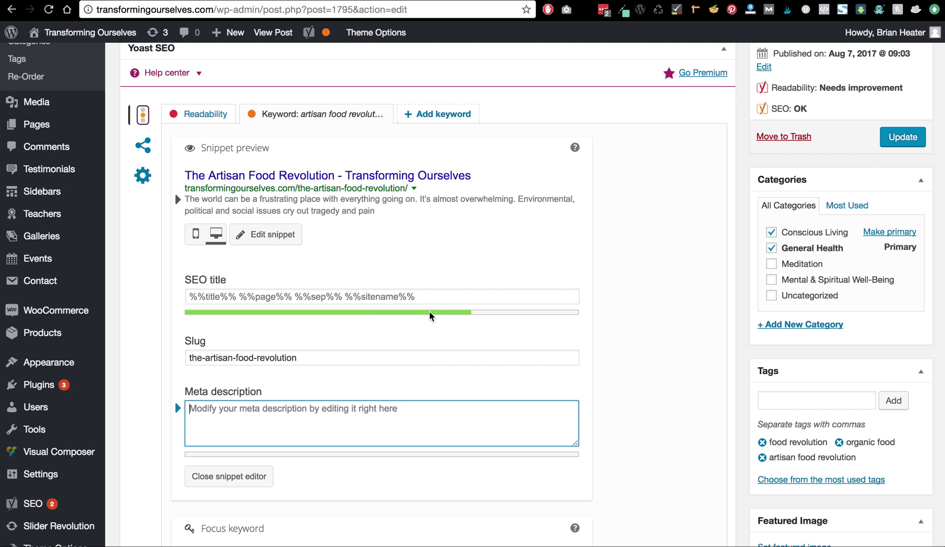
{"action": "scroll", "coordinate": [430, 316], "scroll_direction": "down", "scroll_amount": 1}
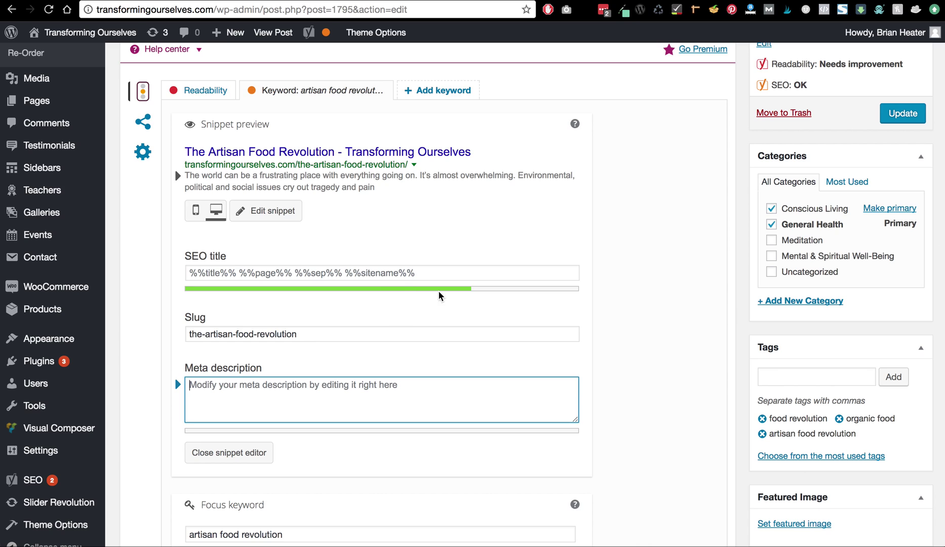
{"action": "left_click", "coordinate": [241, 453]}
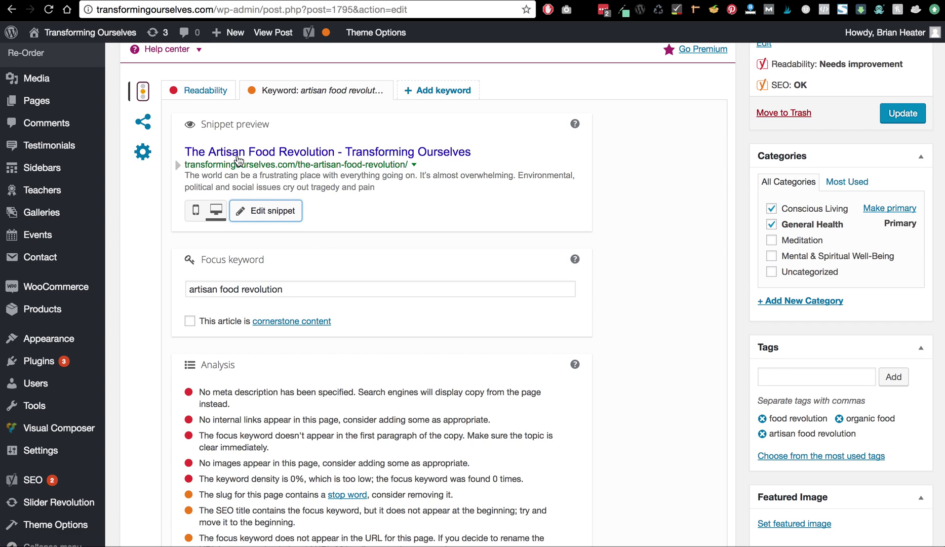
Step: Examine the Yoast social sharing settings for Facebook and Twitter, including their title, description and image fields
{"action": "left_click", "coordinate": [145, 122]}
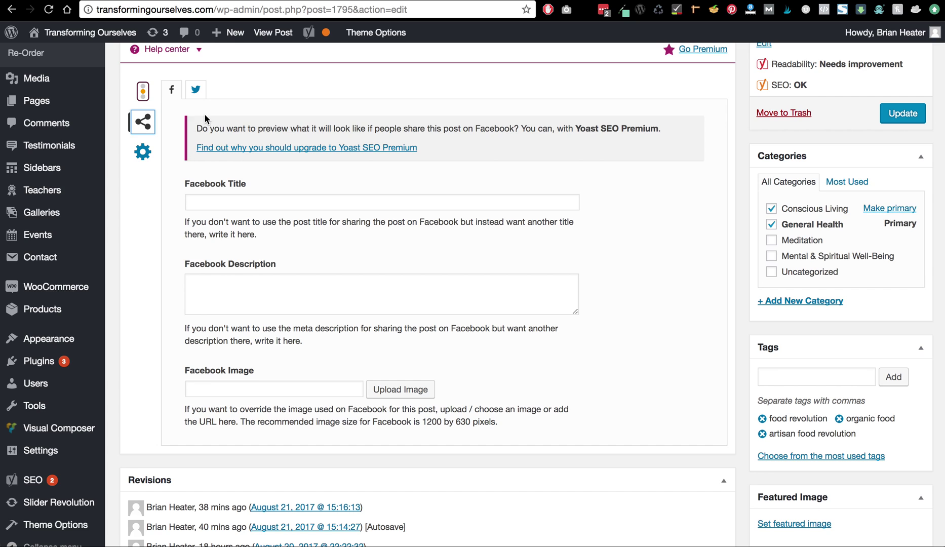
{"action": "left_click", "coordinate": [197, 94]}
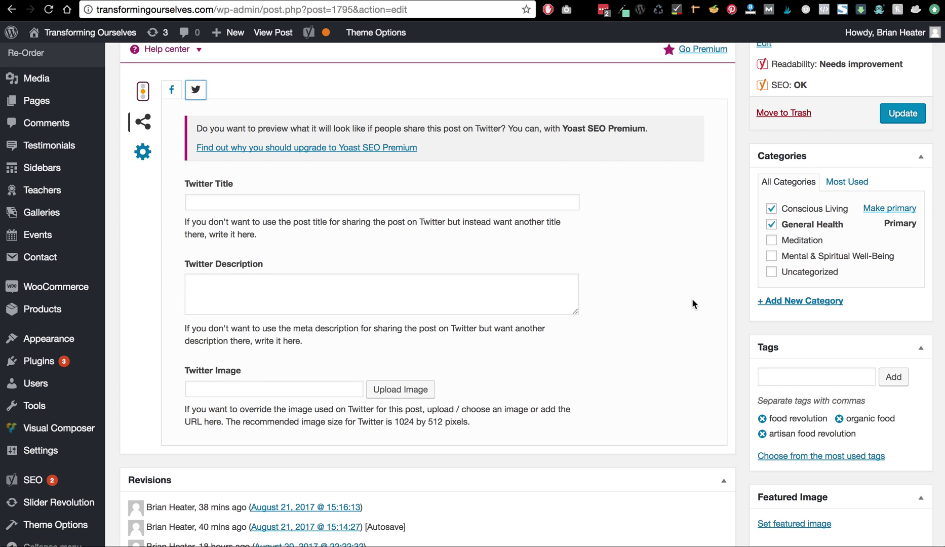
{"action": "scroll", "coordinate": [692, 299], "scroll_direction": "up", "scroll_amount": 3}
{"action": "scroll", "coordinate": [692, 299], "scroll_direction": "up", "scroll_amount": 3}
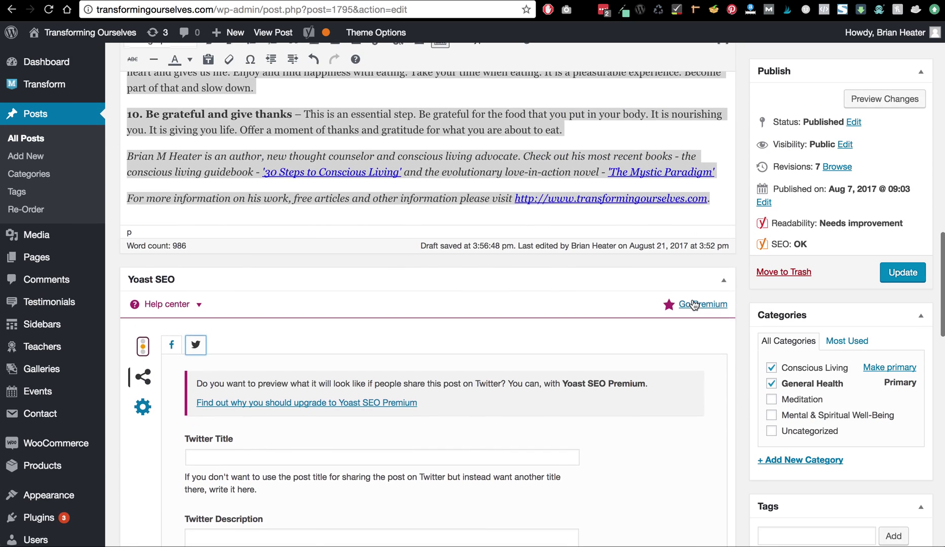
{"action": "scroll", "coordinate": [692, 299], "scroll_direction": "down", "scroll_amount": 3}
{"action": "scroll", "coordinate": [693, 300], "scroll_direction": "down", "scroll_amount": 3}
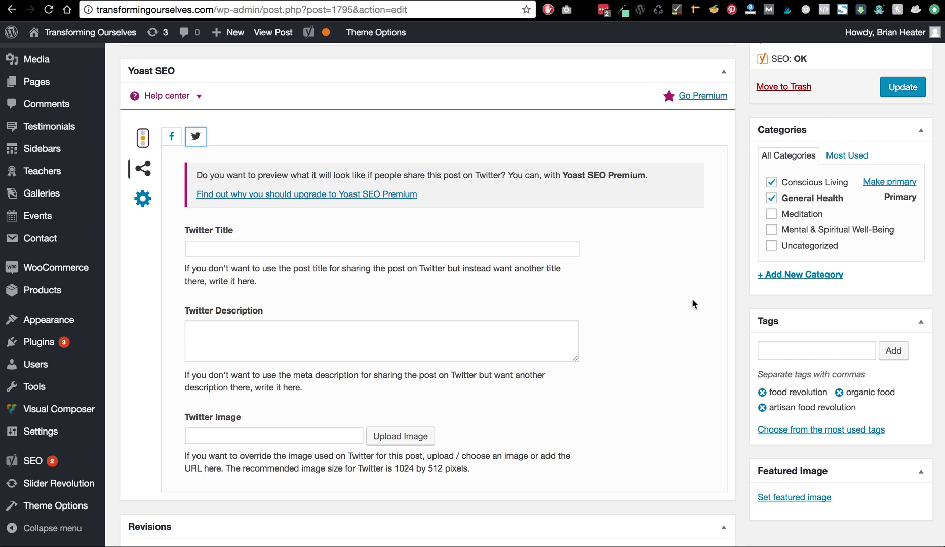
{"action": "scroll", "coordinate": [693, 300], "scroll_direction": "down", "scroll_amount": 3}
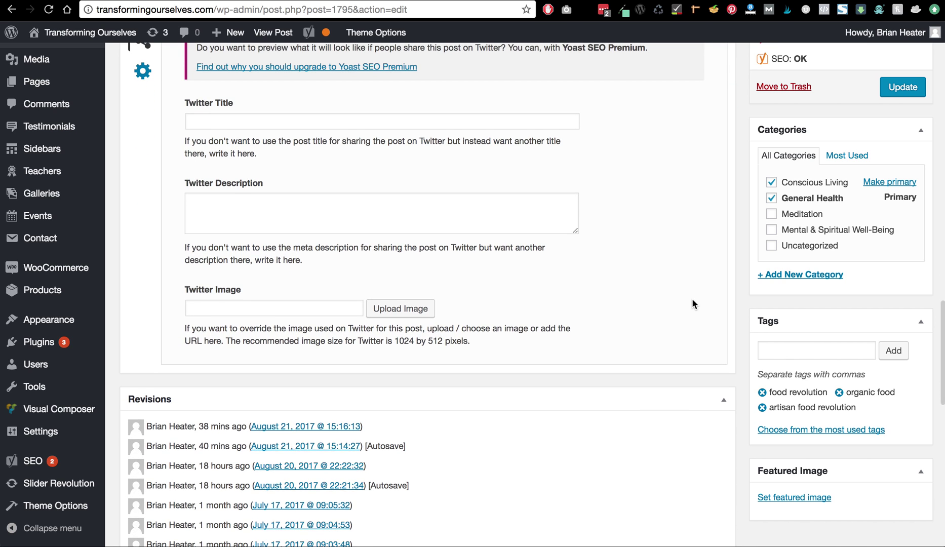
Step: Set the waterfall photo IMG_2153 from the media library as the post's featured image
{"action": "left_click", "coordinate": [771, 501]}
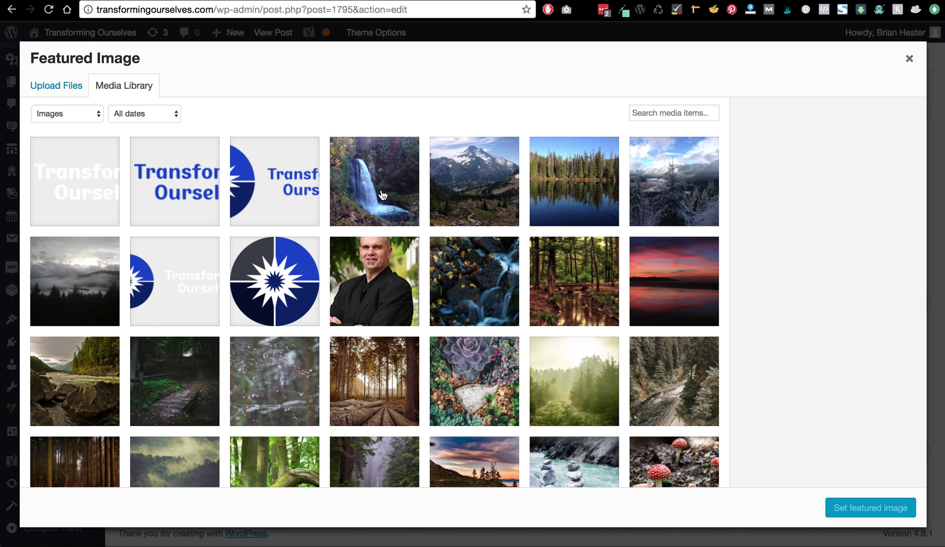
{"action": "left_click", "coordinate": [383, 193]}
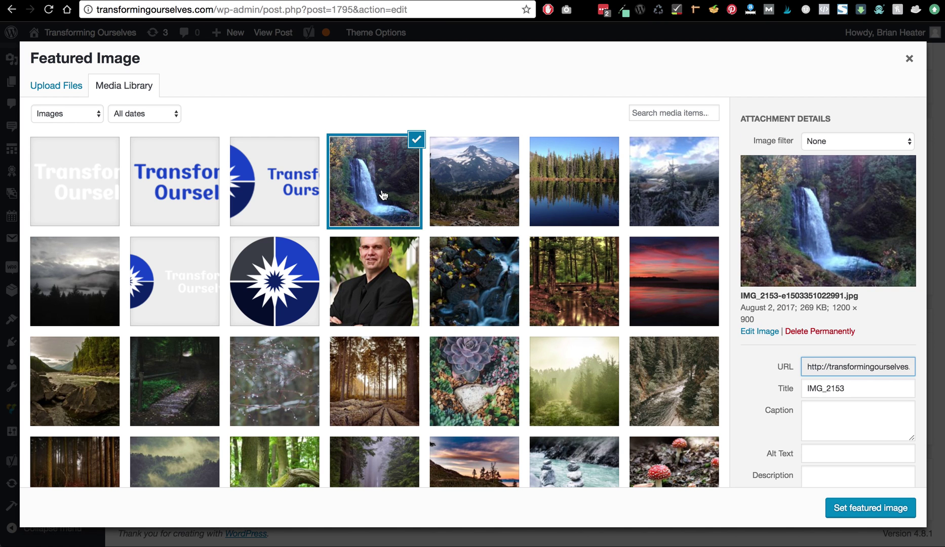
{"action": "left_click", "coordinate": [836, 508]}
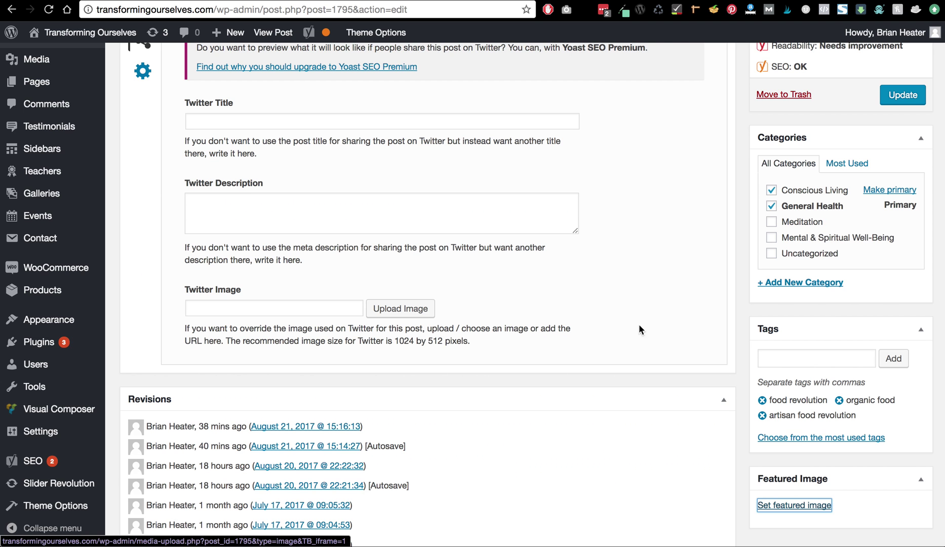
{"action": "scroll", "coordinate": [740, 386], "scroll_direction": "down", "scroll_amount": 5}
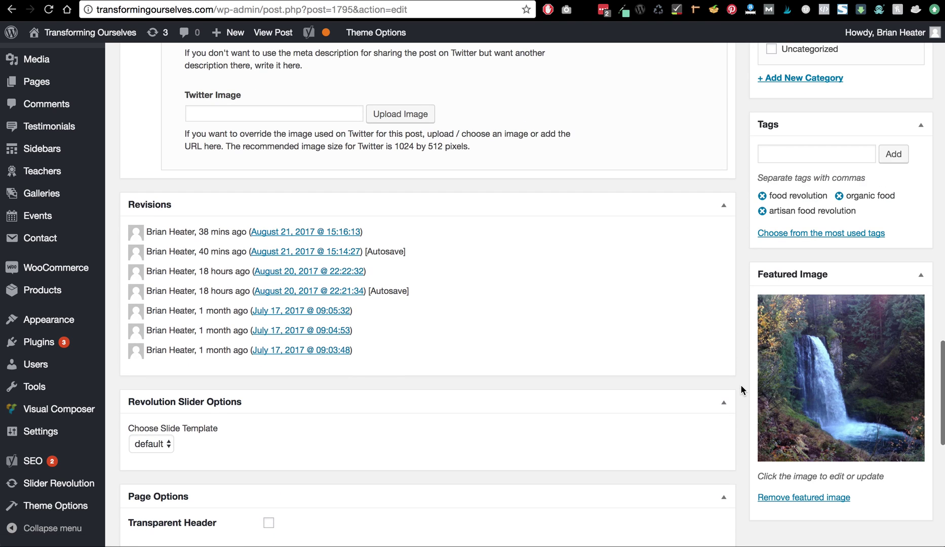
{"action": "scroll", "coordinate": [541, 361], "scroll_direction": "down", "scroll_amount": 5}
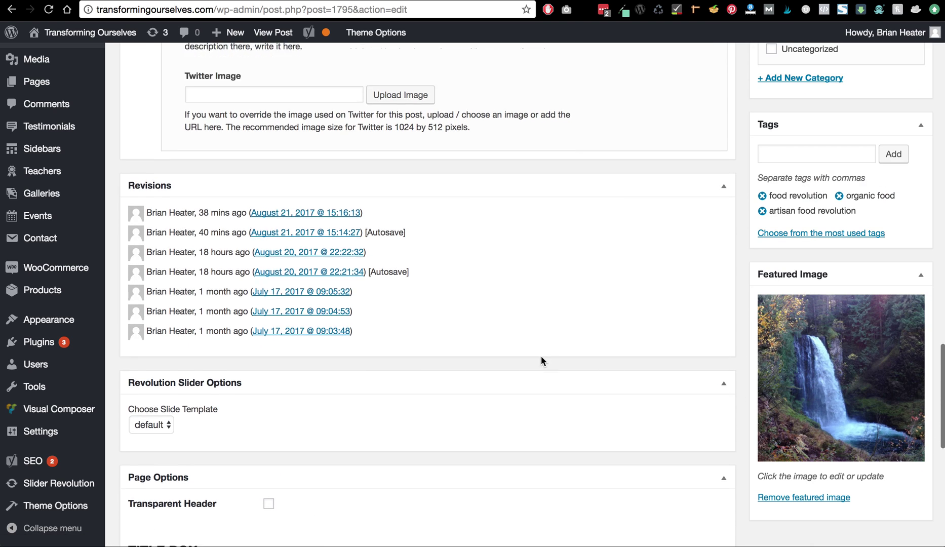
Step: Look over the Revisions, Revolution Slider Options and Page Options sections, including the title box and breadcrumbs settings
{"action": "scroll", "coordinate": [541, 356], "scroll_direction": "down", "scroll_amount": 5}
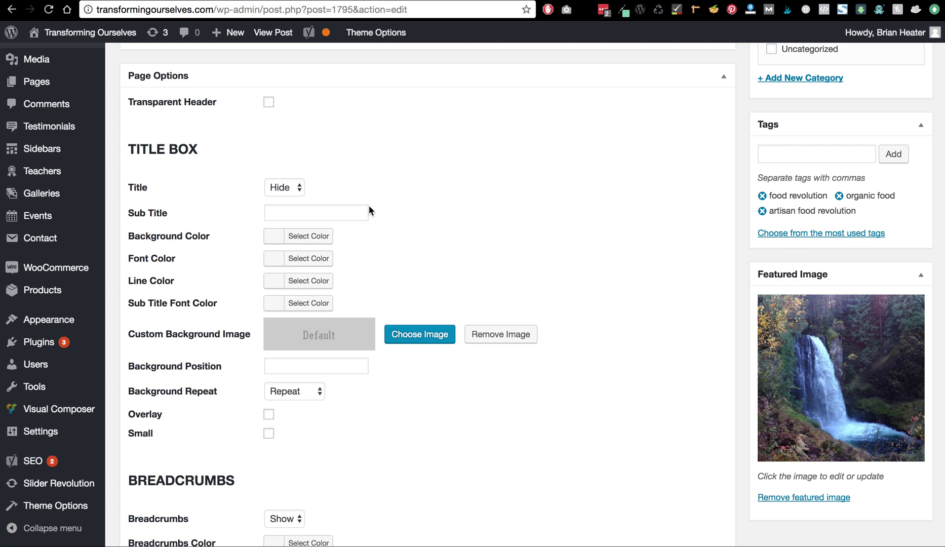
{"action": "scroll", "coordinate": [368, 205], "scroll_direction": "down", "scroll_amount": 2}
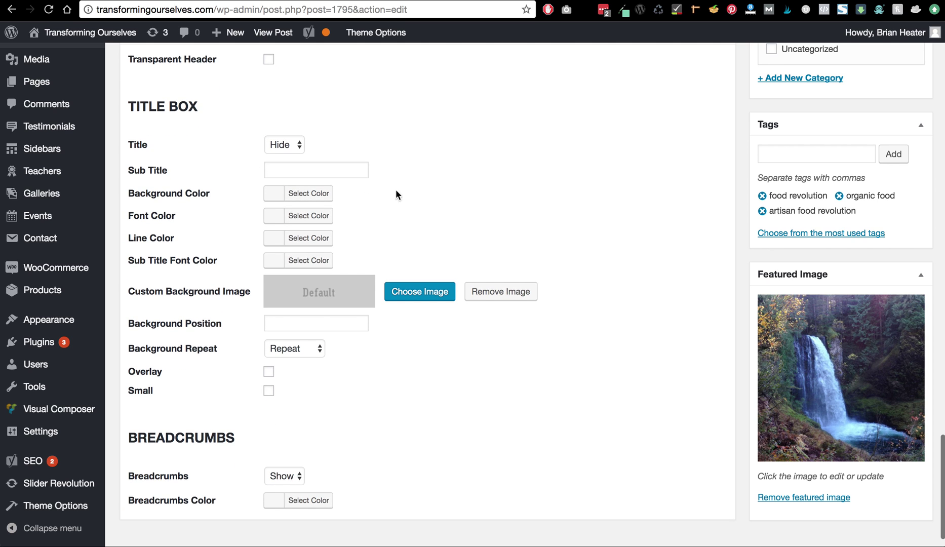
{"action": "scroll", "coordinate": [694, 163], "scroll_direction": "up", "scroll_amount": 10}
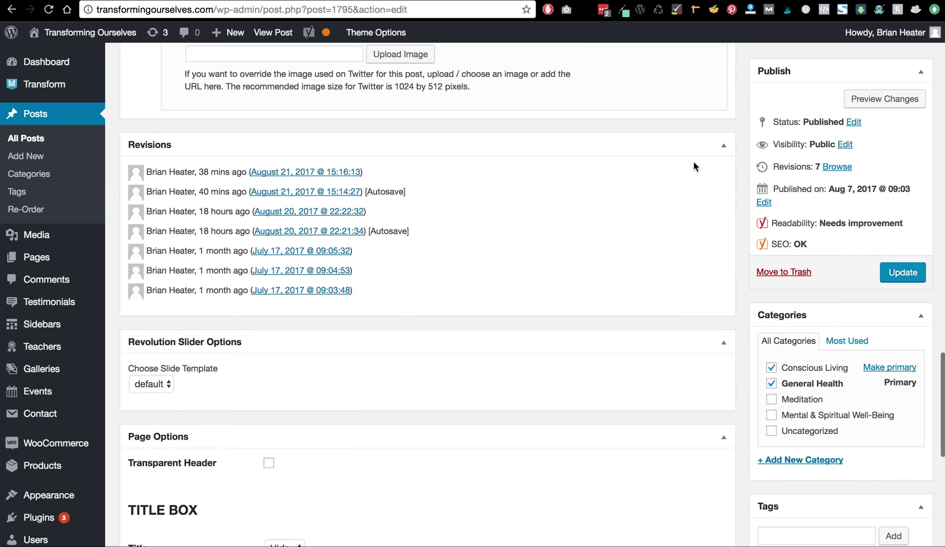
{"action": "scroll", "coordinate": [693, 163], "scroll_direction": "up", "scroll_amount": 5}
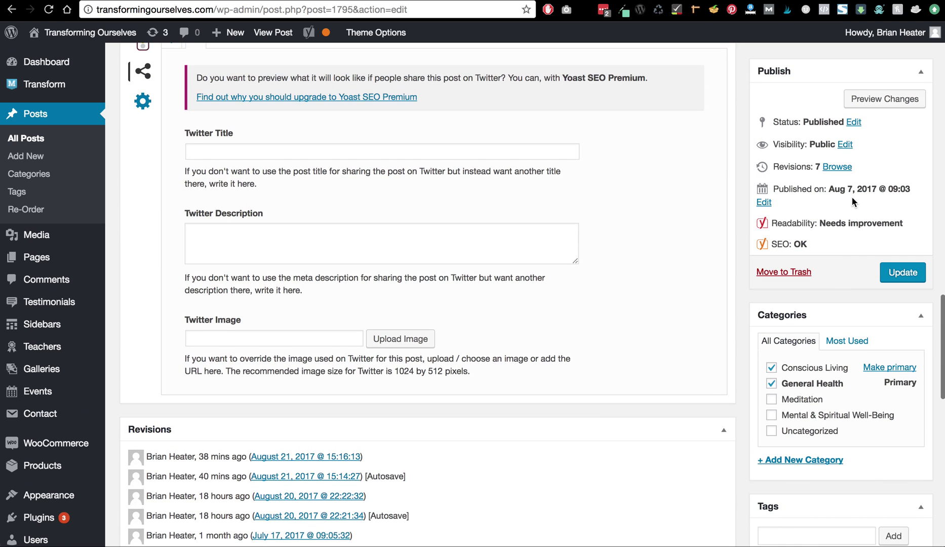
Step: Open the post's publish date settings, accept the existing date, and update the post
{"action": "left_click", "coordinate": [765, 203]}
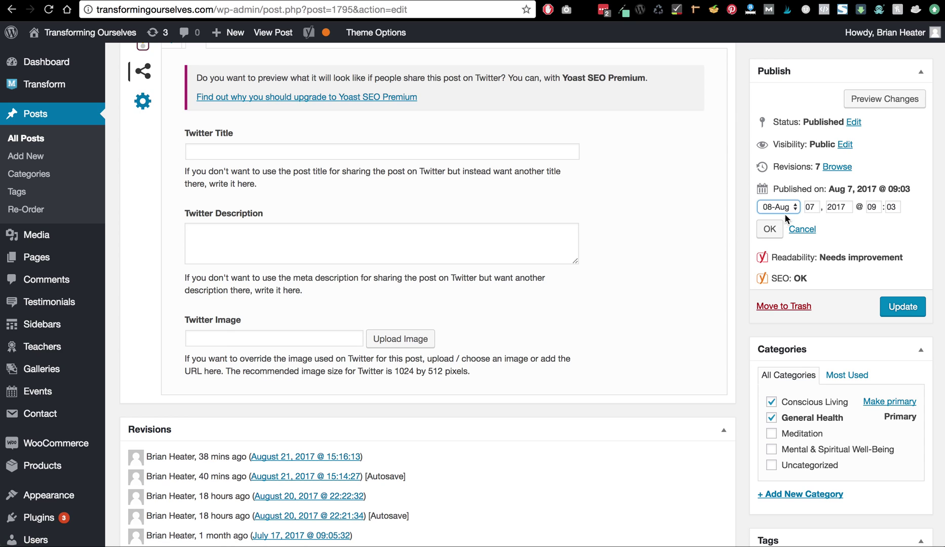
{"action": "left_click", "coordinate": [768, 231]}
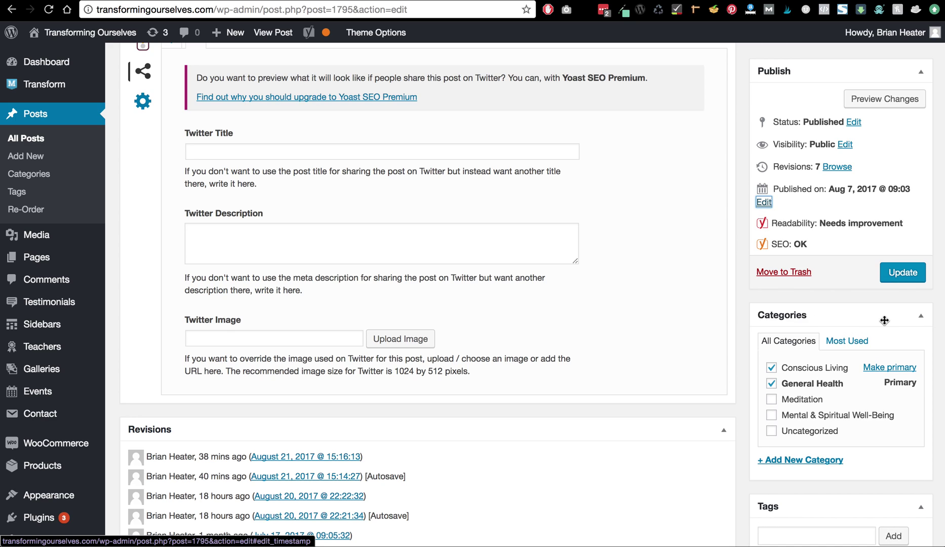
{"action": "left_click", "coordinate": [908, 278]}
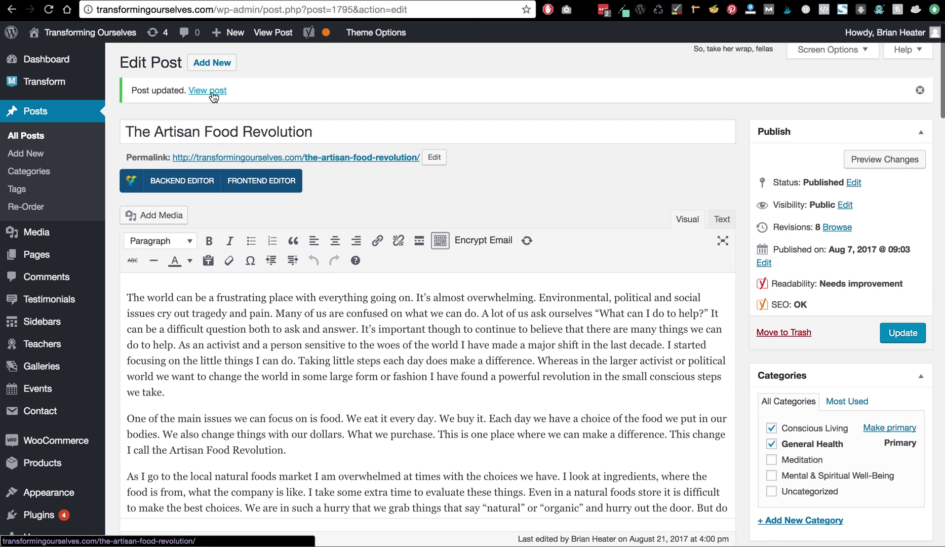
Step: View the live post and examine its featured image, categories, body text, tags, share links and comment form
{"action": "left_click", "coordinate": [287, 33]}
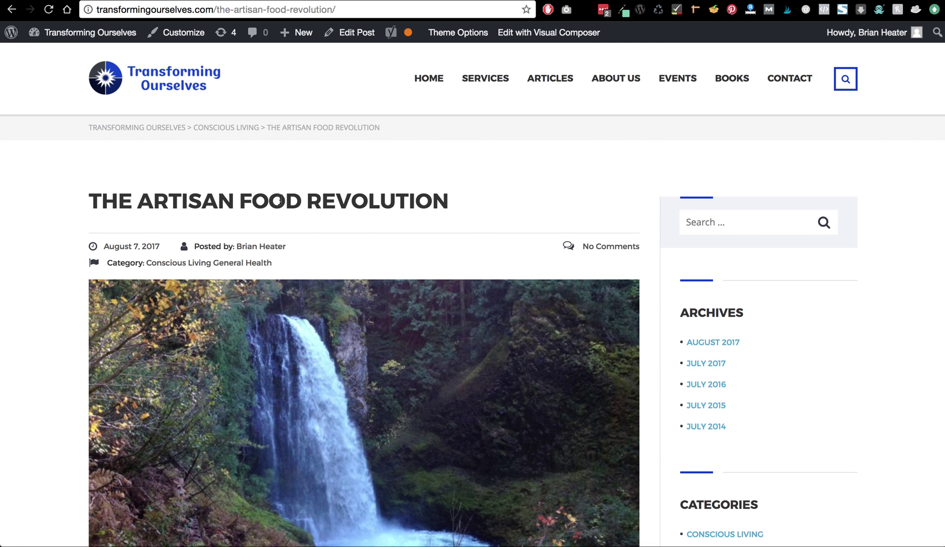
{"action": "scroll", "coordinate": [517, 186], "scroll_direction": "down", "scroll_amount": 1}
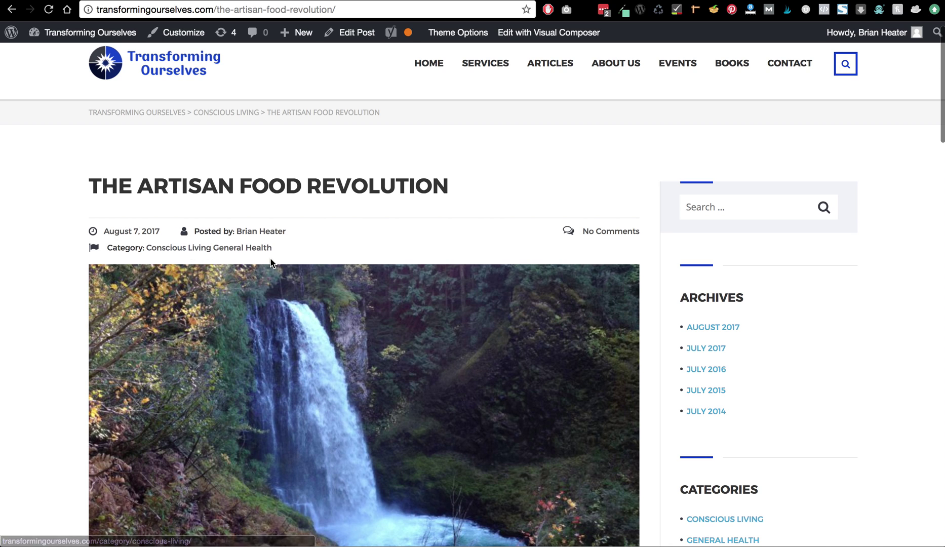
{"action": "scroll", "coordinate": [271, 262], "scroll_direction": "down", "scroll_amount": 3}
{"action": "scroll", "coordinate": [271, 263], "scroll_direction": "down", "scroll_amount": 2}
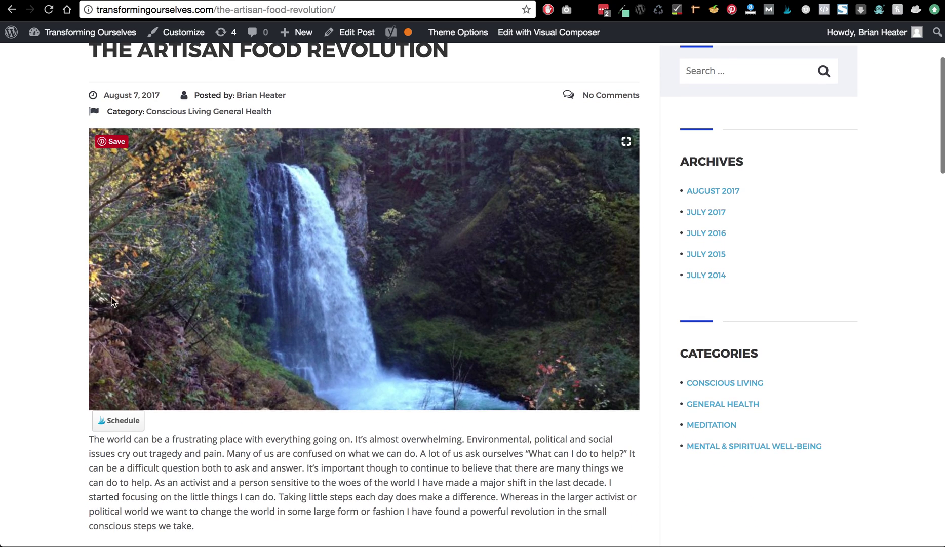
{"action": "scroll", "coordinate": [72, 472], "scroll_direction": "down", "scroll_amount": 7}
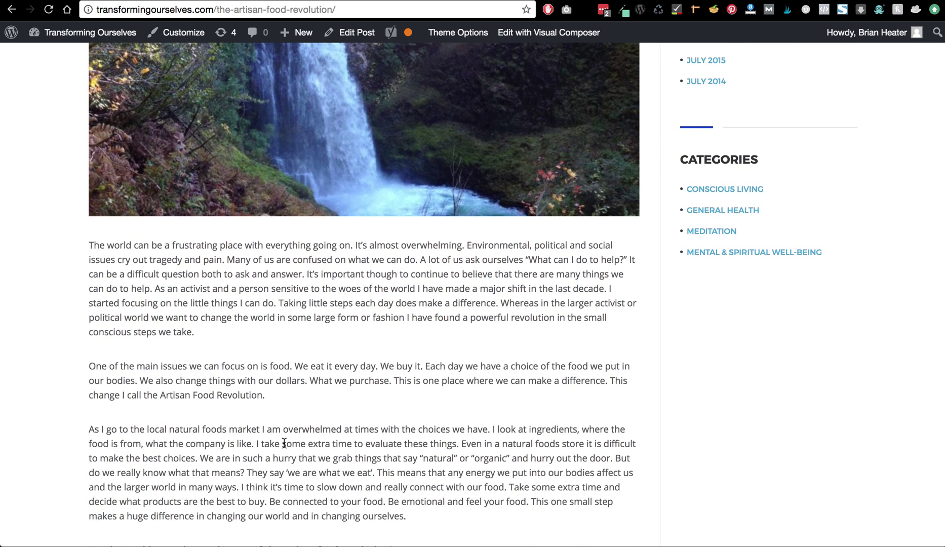
{"action": "scroll", "coordinate": [558, 385], "scroll_direction": "down", "scroll_amount": 11}
{"action": "scroll", "coordinate": [557, 384], "scroll_direction": "down", "scroll_amount": 20}
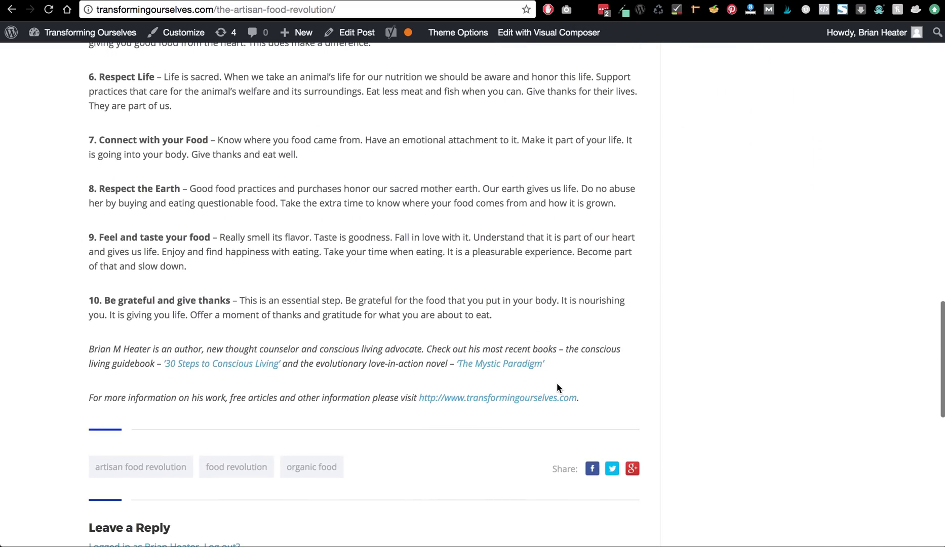
{"action": "scroll", "coordinate": [557, 383], "scroll_direction": "down", "scroll_amount": 3}
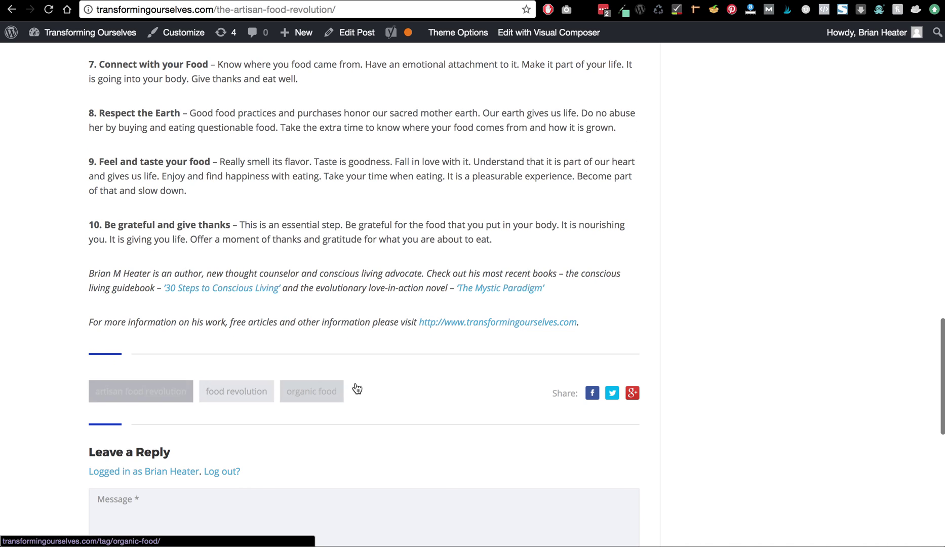
{"action": "scroll", "coordinate": [380, 383], "scroll_direction": "down", "scroll_amount": 3}
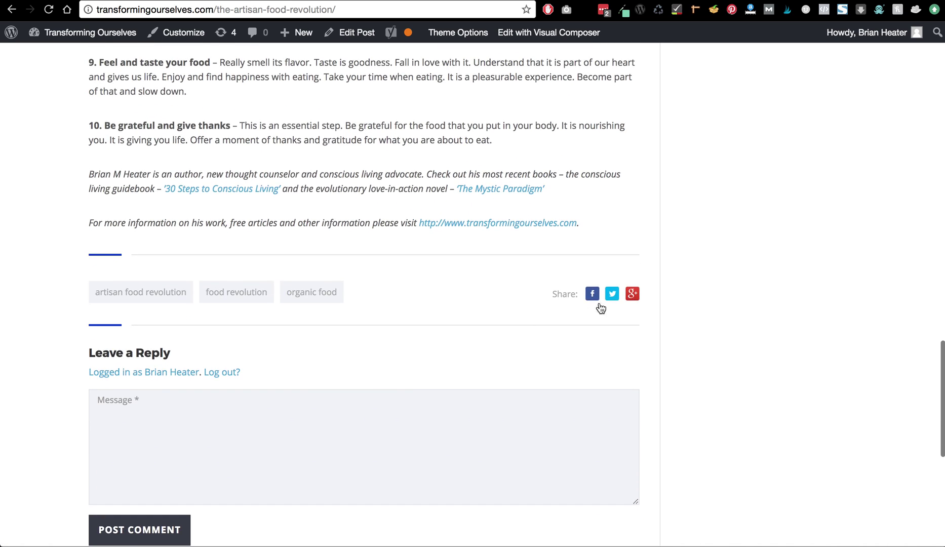
{"action": "scroll", "coordinate": [268, 430], "scroll_direction": "down", "scroll_amount": 3}
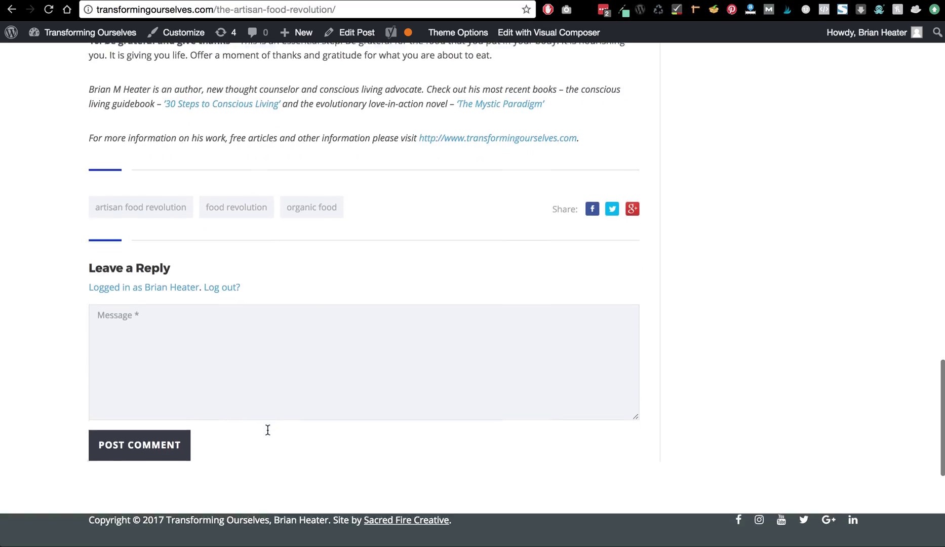
{"action": "scroll", "coordinate": [741, 263], "scroll_direction": "up", "scroll_amount": 15}
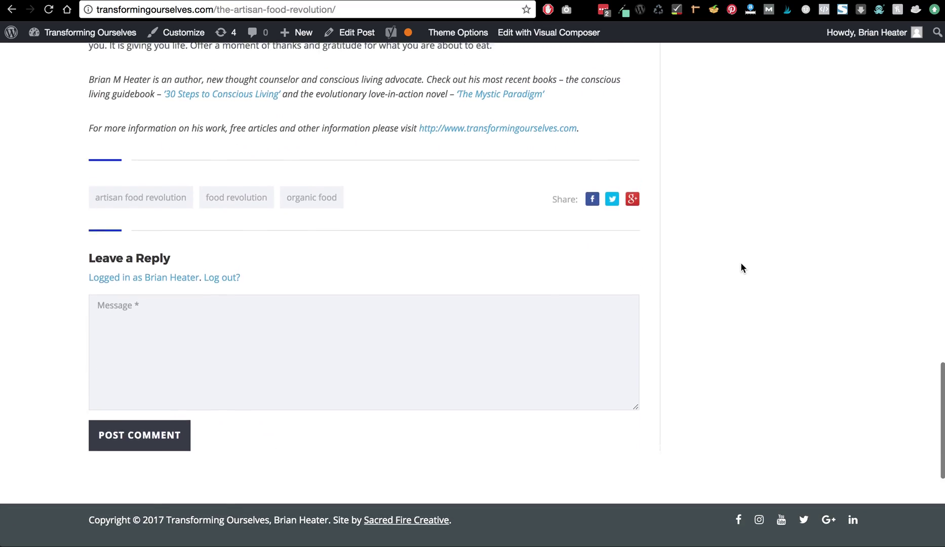
{"action": "scroll", "coordinate": [741, 263], "scroll_direction": "up", "scroll_amount": 15}
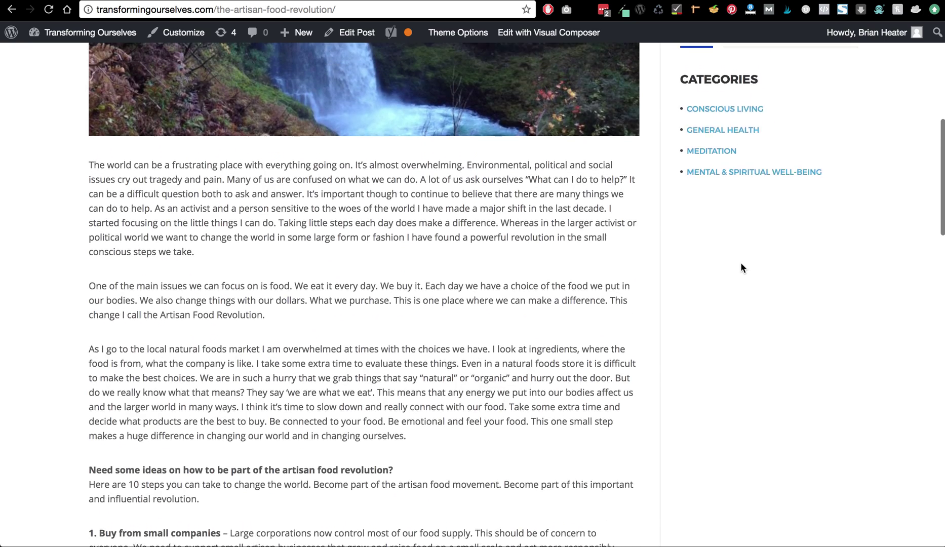
{"action": "scroll", "coordinate": [740, 263], "scroll_direction": "up", "scroll_amount": 1}
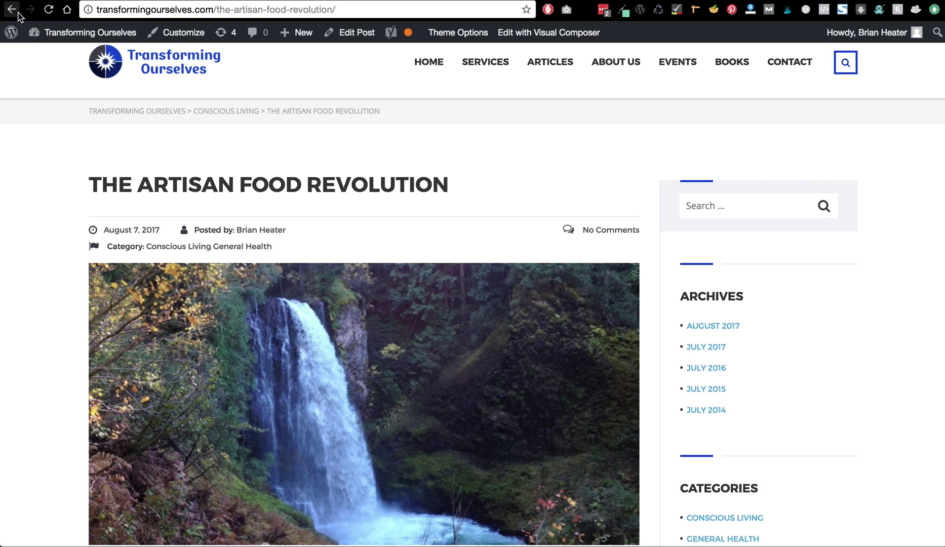
Step: Return to the dashboard and open the post "Less is More. The Power of Simple Living" from the posts list for editing
{"action": "mouse_move", "coordinate": [61, 36]}
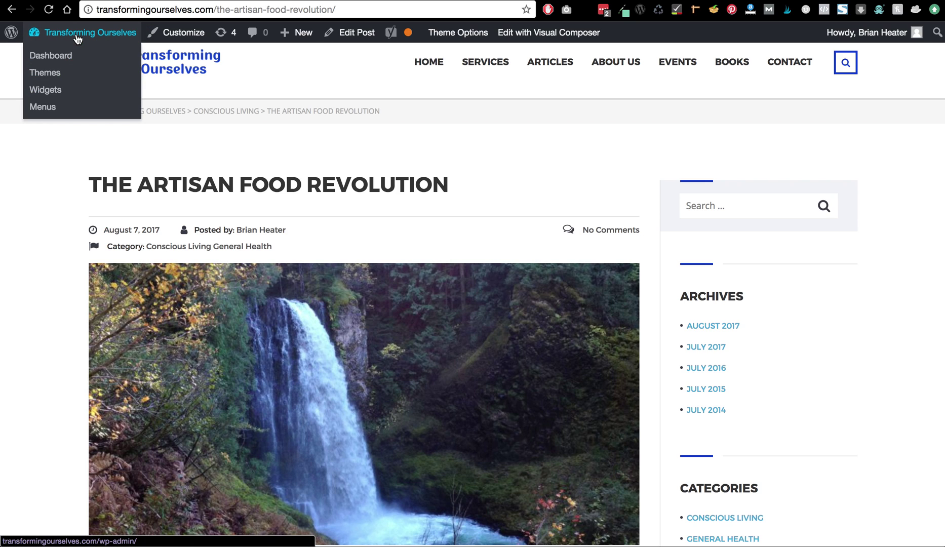
{"action": "left_click", "coordinate": [63, 58]}
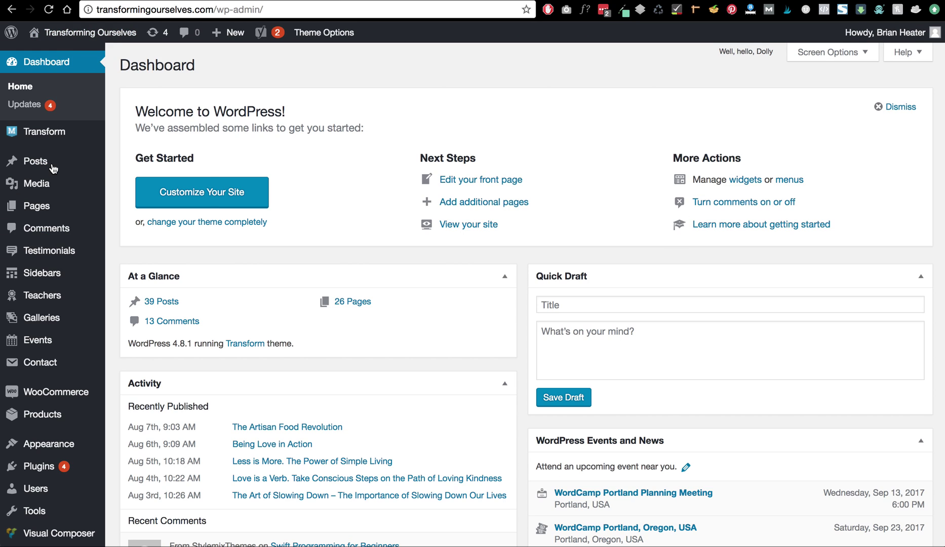
{"action": "left_click", "coordinate": [53, 166]}
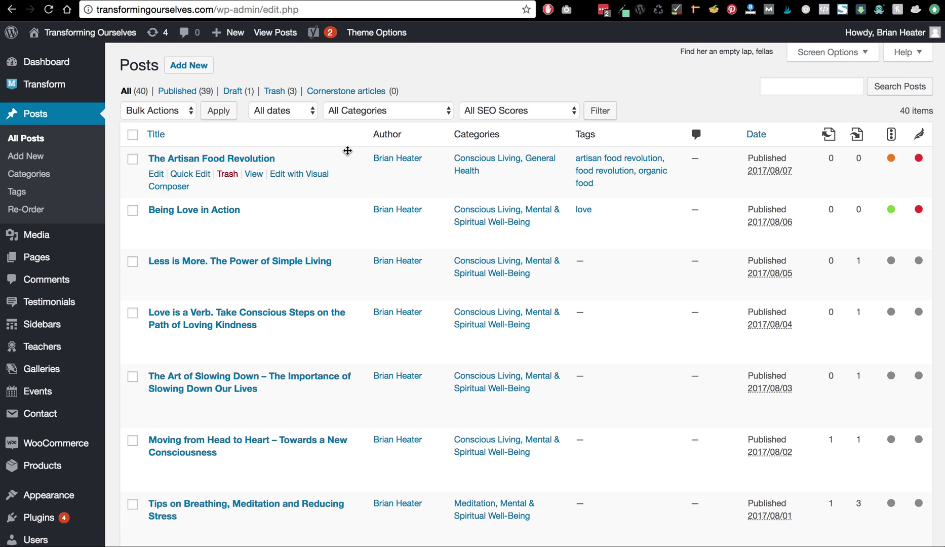
{"action": "left_click", "coordinate": [228, 263]}
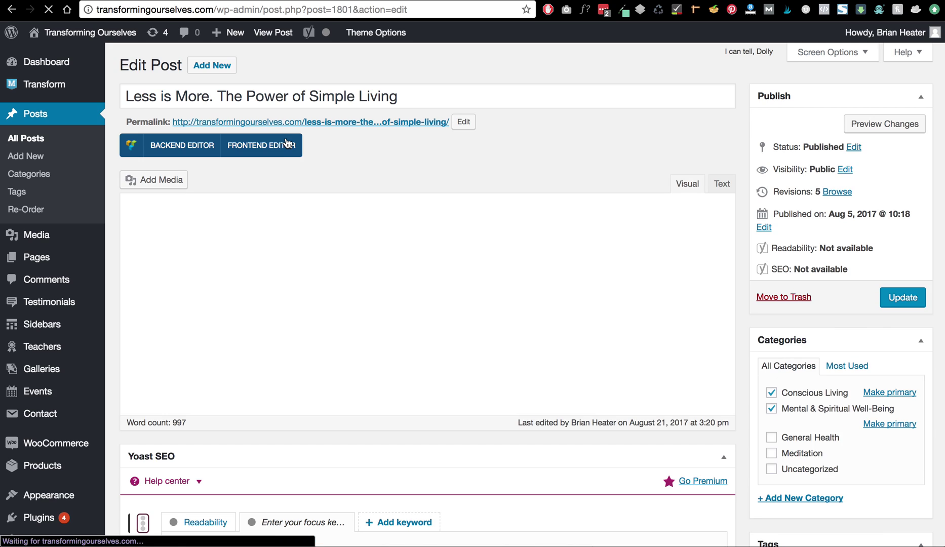
Step: View the live version of "Less is More. The Power of Simple Living" and examine its header area, bold lead sentences and numbered steps
{"action": "left_click", "coordinate": [371, 123]}
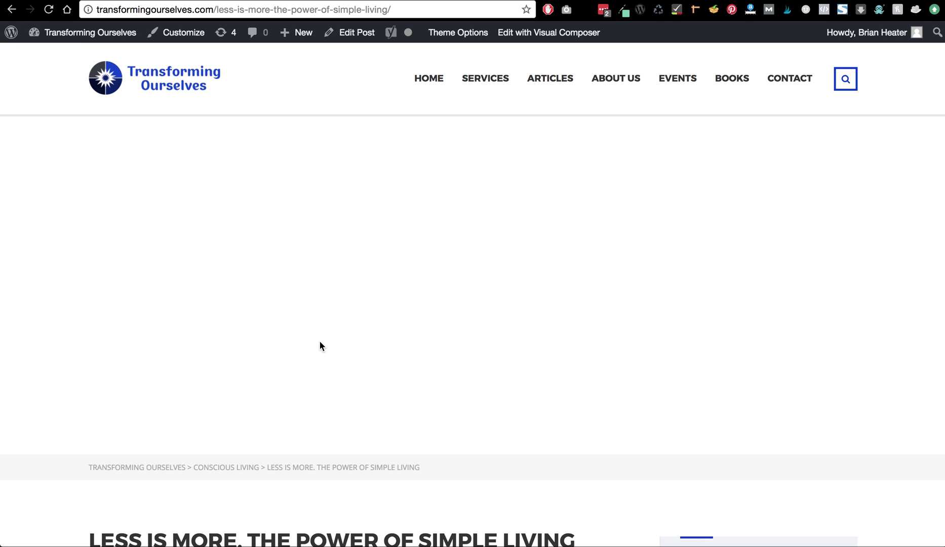
{"action": "scroll", "coordinate": [312, 345], "scroll_direction": "down", "scroll_amount": 5}
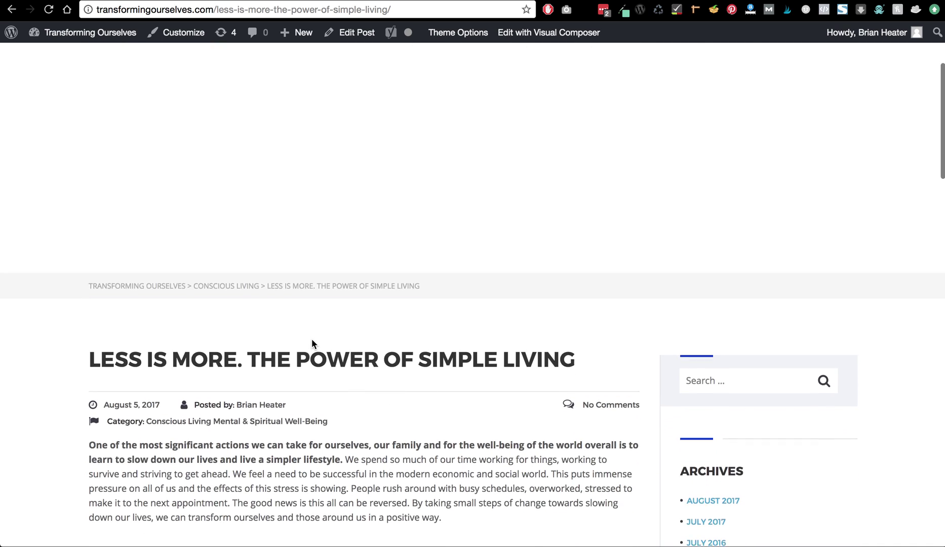
{"action": "scroll", "coordinate": [335, 396], "scroll_direction": "down", "scroll_amount": 4}
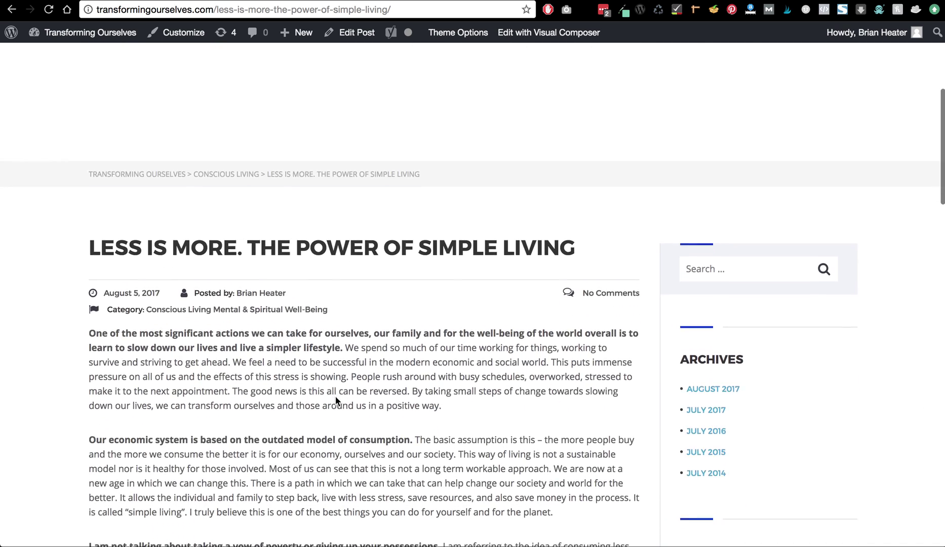
{"action": "scroll", "coordinate": [336, 400], "scroll_direction": "down", "scroll_amount": 6}
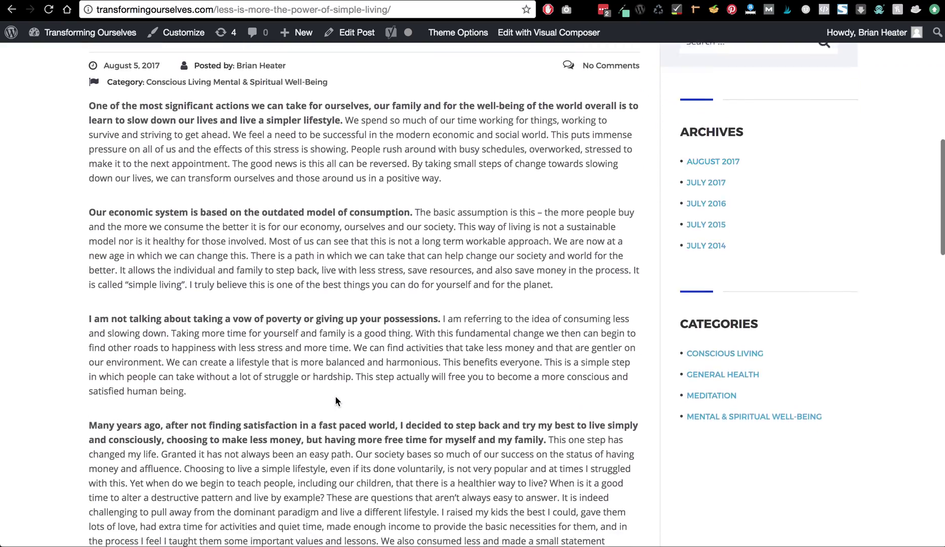
{"action": "scroll", "coordinate": [336, 397], "scroll_direction": "down", "scroll_amount": 4}
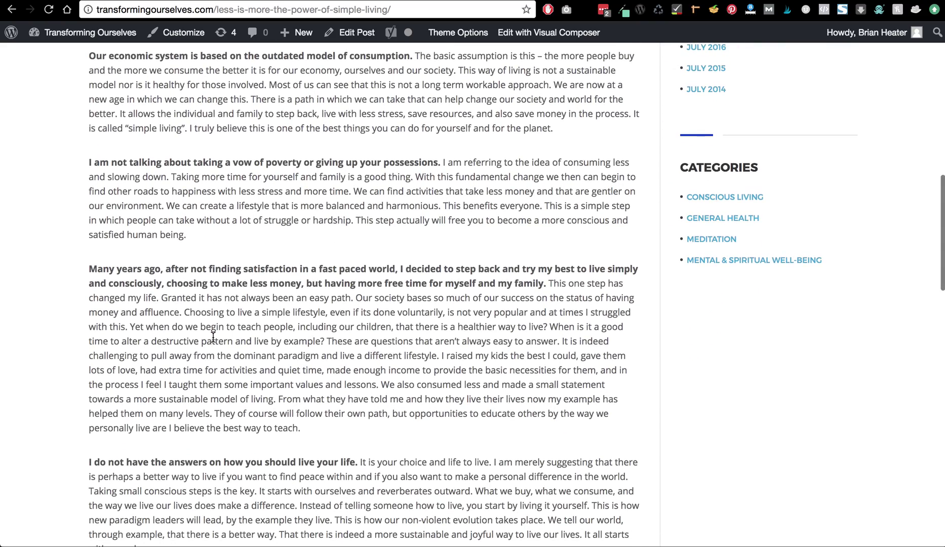
{"action": "scroll", "coordinate": [235, 274], "scroll_direction": "down", "scroll_amount": 5}
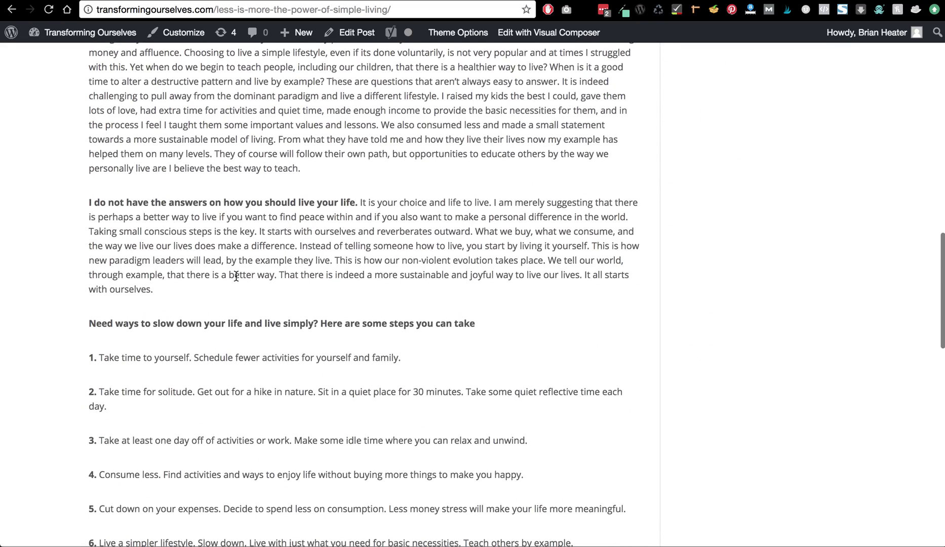
{"action": "scroll", "coordinate": [235, 275], "scroll_direction": "up", "scroll_amount": 4}
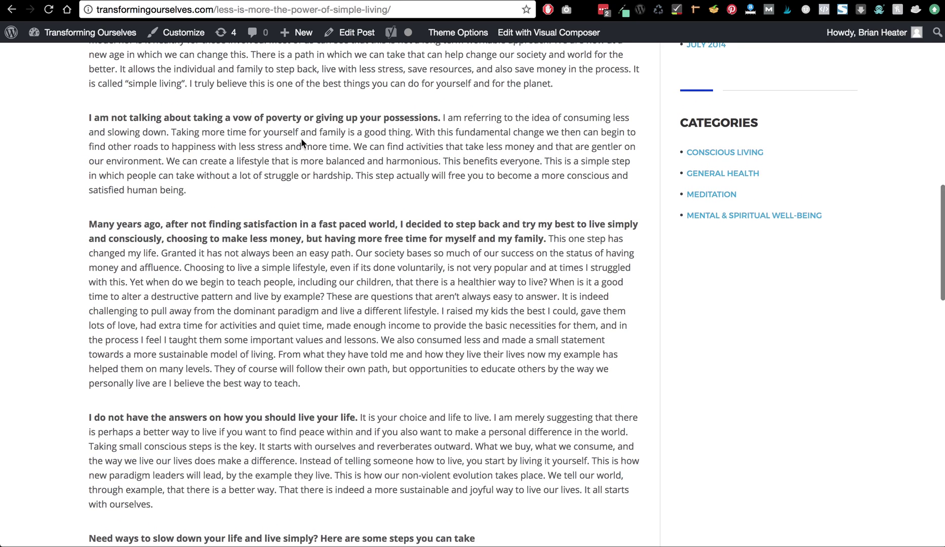
Step: Return to editing the post and set the "The Mystic Paradigm" link in the closing author note to open in a new tab
{"action": "left_click", "coordinate": [357, 33]}
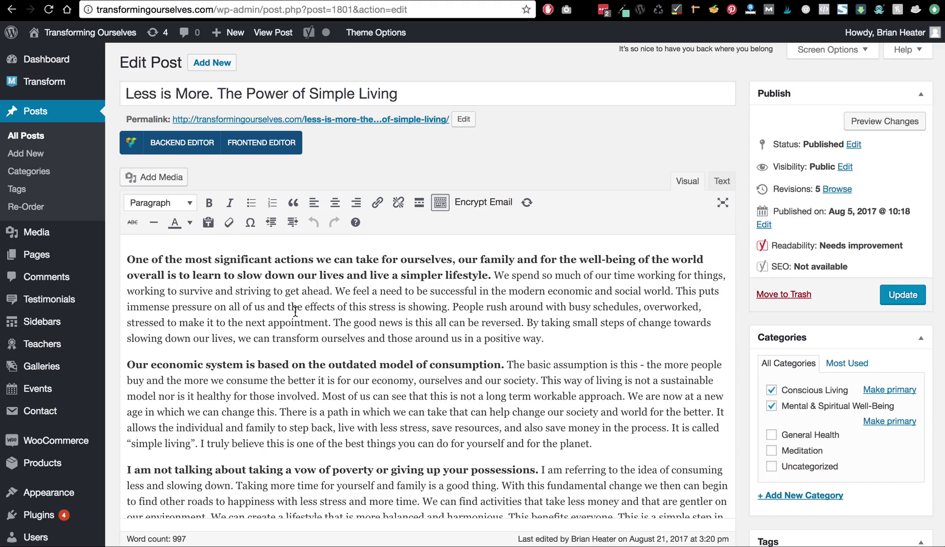
{"action": "scroll", "coordinate": [296, 312], "scroll_direction": "down", "scroll_amount": 10}
{"action": "scroll", "coordinate": [295, 312], "scroll_direction": "down", "scroll_amount": 15}
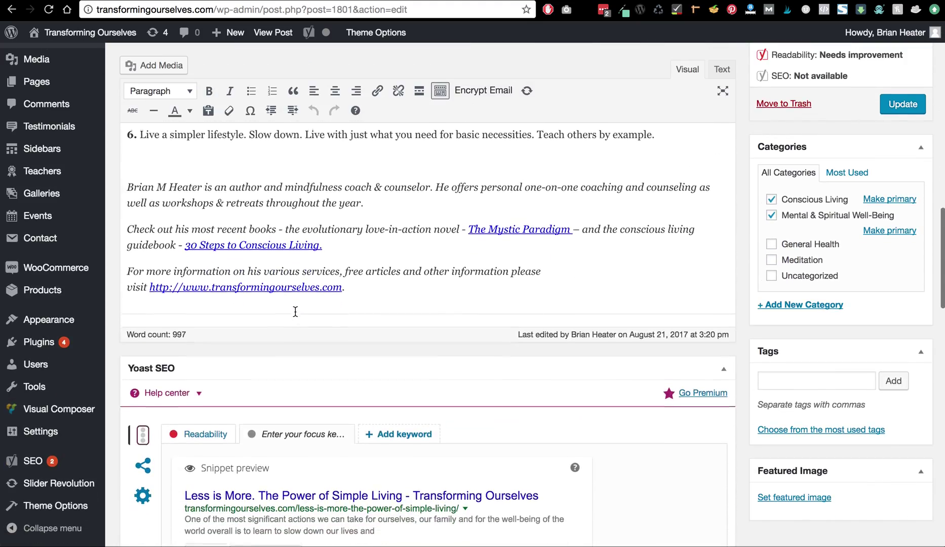
{"action": "left_click", "coordinate": [507, 224]}
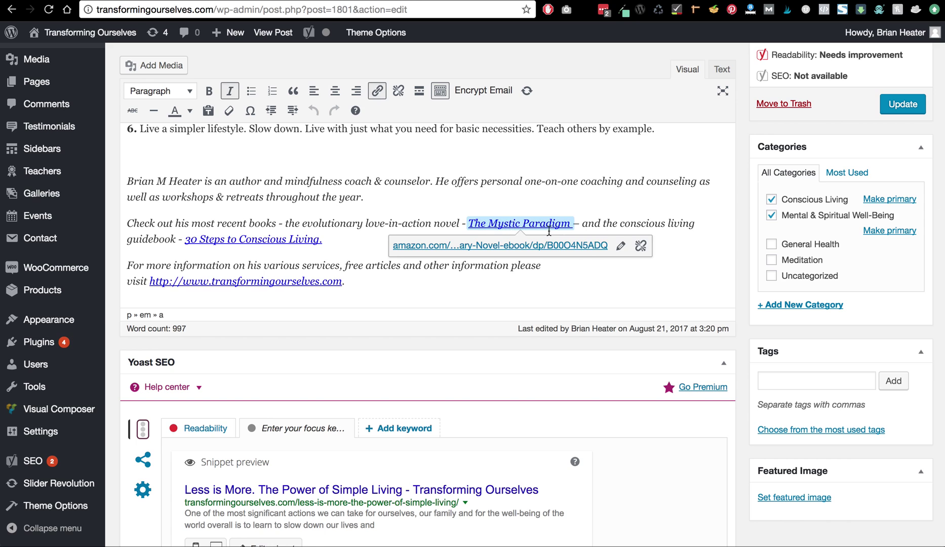
{"action": "left_click", "coordinate": [621, 245]}
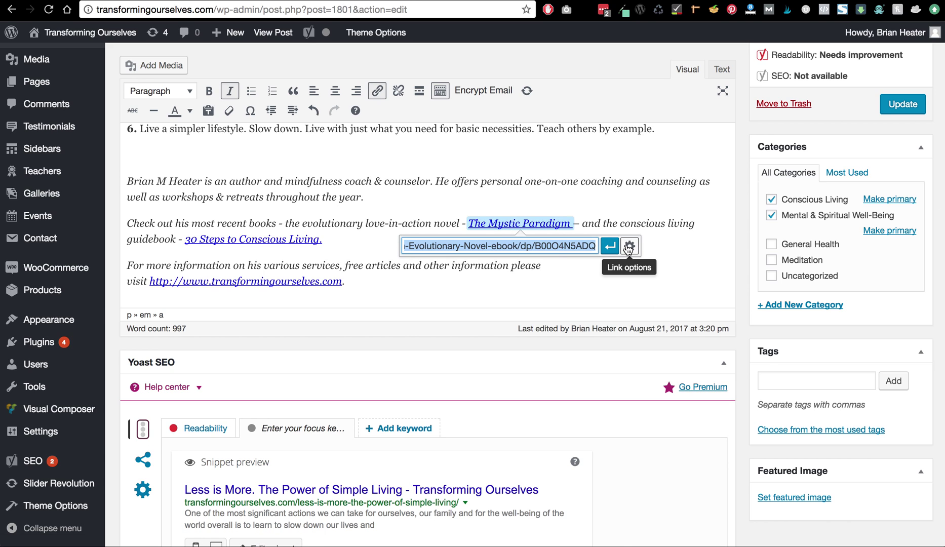
{"action": "left_click", "coordinate": [629, 247]}
{"action": "left_click", "coordinate": [422, 218]}
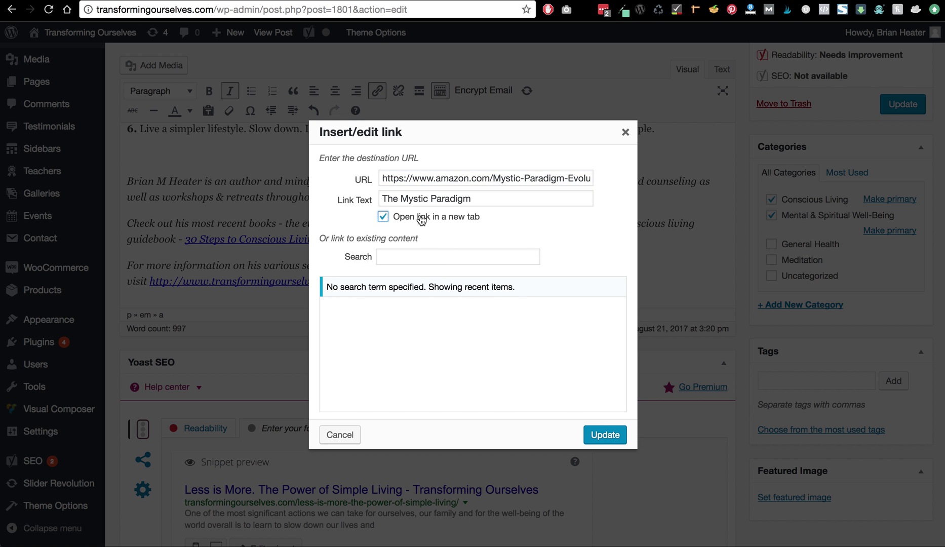
{"action": "left_click", "coordinate": [597, 437]}
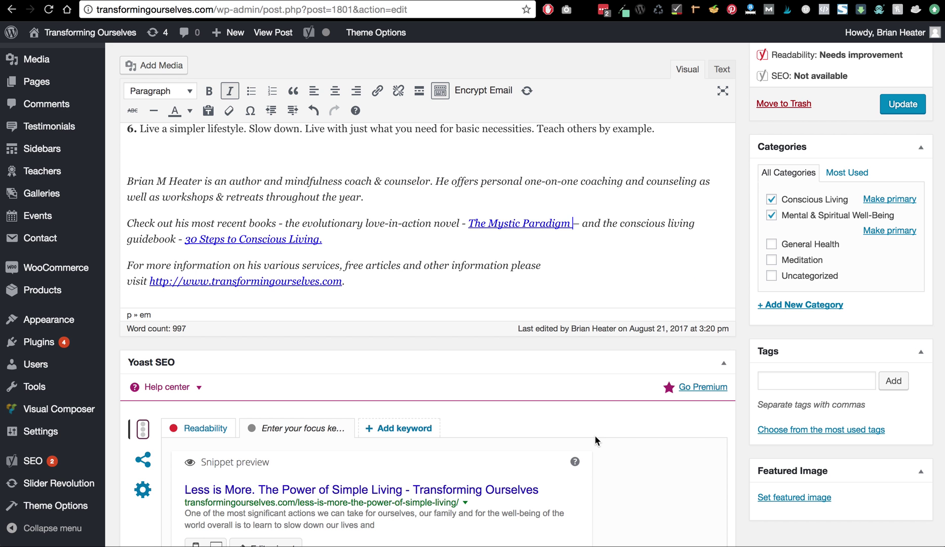
Step: Set the "30 Steps to Conscious Living." link in the closing author note to open in a new tab
{"action": "left_click", "coordinate": [307, 239]}
{"action": "left_click", "coordinate": [346, 261]}
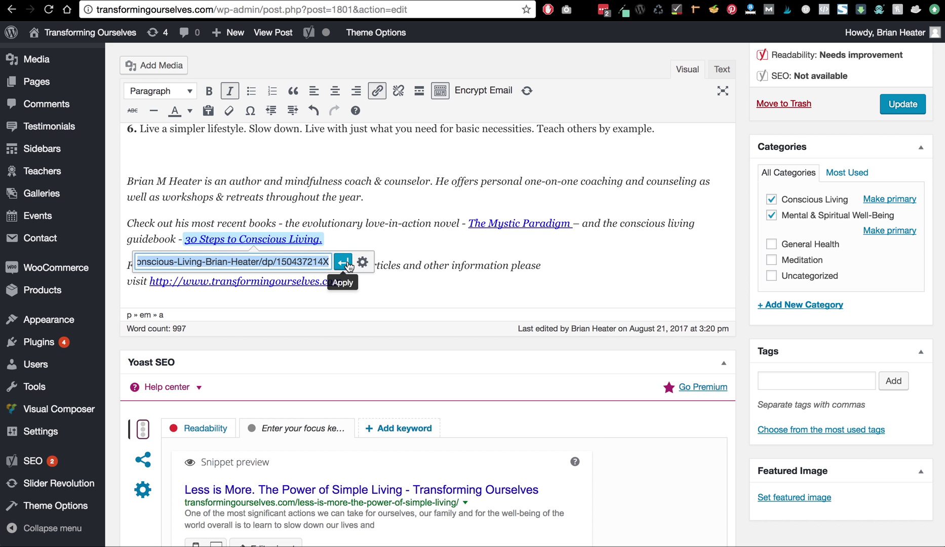
{"action": "left_click", "coordinate": [363, 262]}
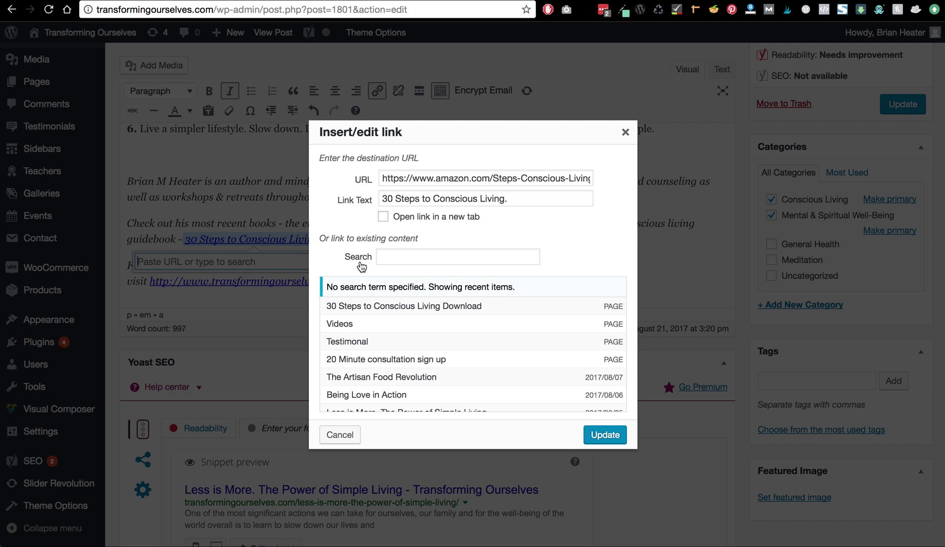
{"action": "left_click", "coordinate": [383, 219]}
{"action": "left_click", "coordinate": [590, 435]}
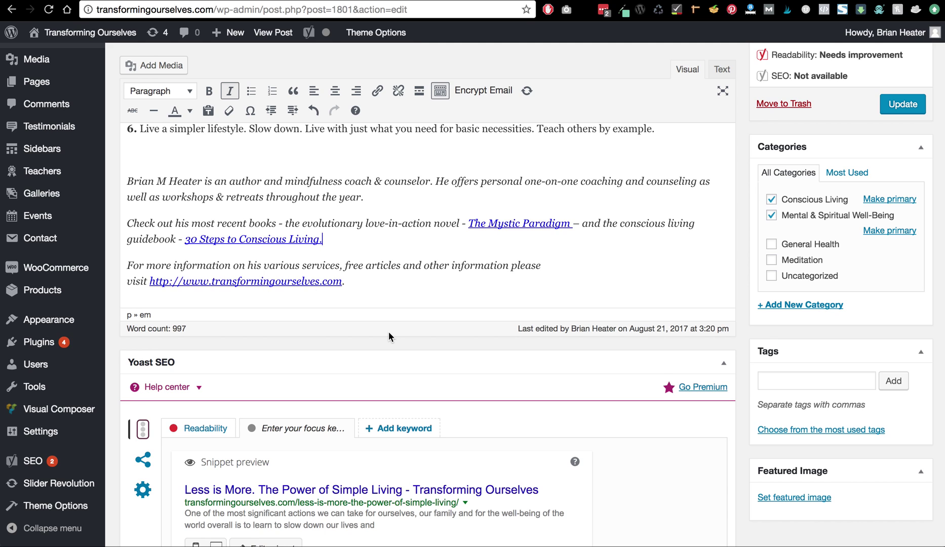
Step: Set the post's Yoast SEO focus keyword to "simple living"
{"action": "scroll", "coordinate": [389, 335], "scroll_direction": "down", "scroll_amount": 1}
{"action": "scroll", "coordinate": [390, 334], "scroll_direction": "down", "scroll_amount": 5}
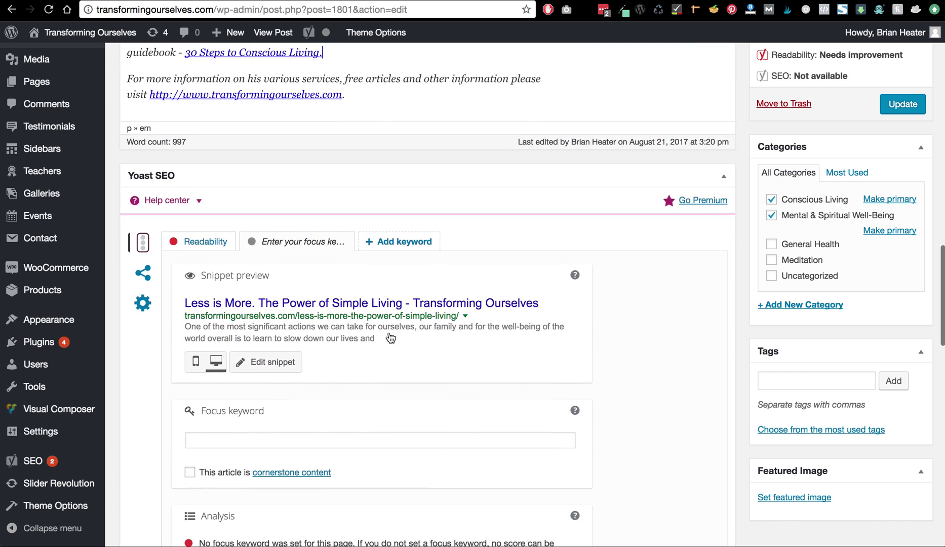
{"action": "left_click", "coordinate": [337, 344]}
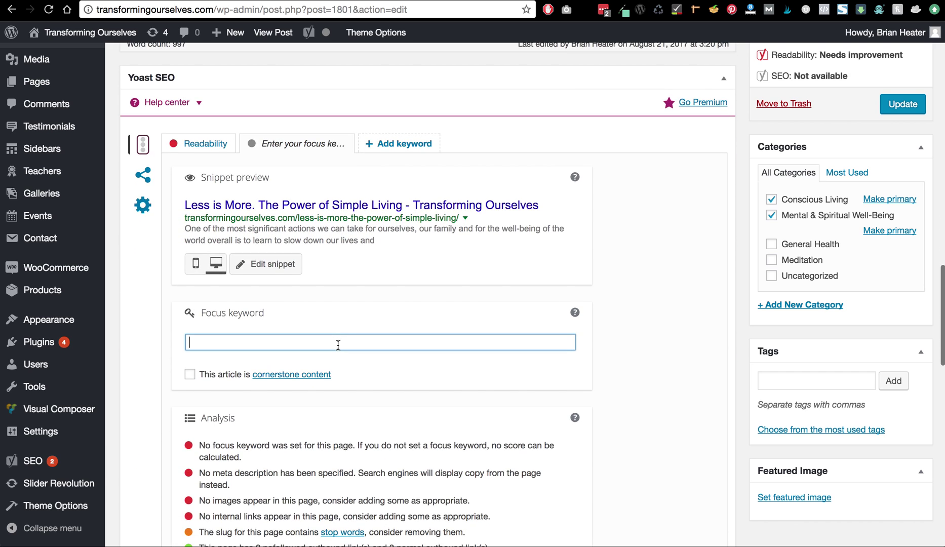
{"action": "type", "text": "simple living"}
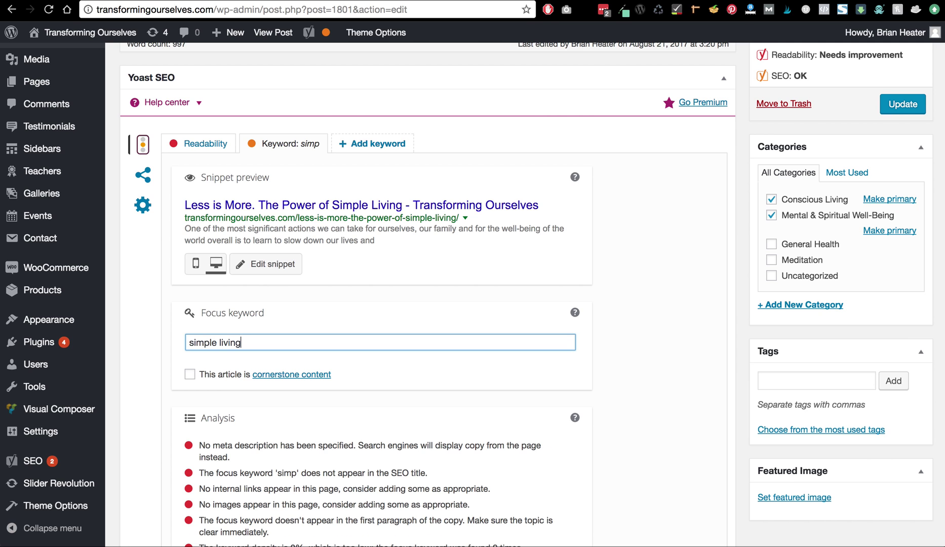
Step: Set the title box's Title option to Hide in the post's page options
{"action": "scroll", "coordinate": [389, 294], "scroll_direction": "down", "scroll_amount": 3}
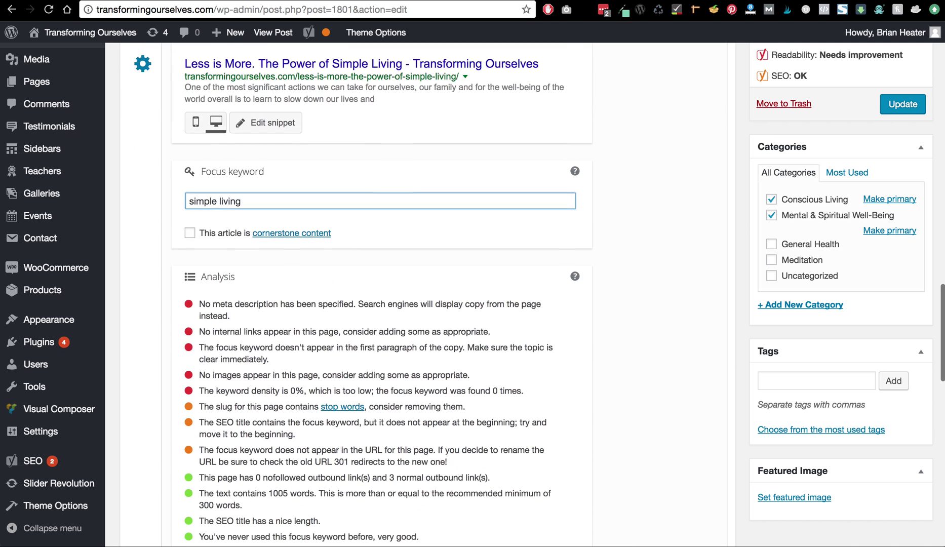
{"action": "scroll", "coordinate": [390, 294], "scroll_direction": "down", "scroll_amount": 12}
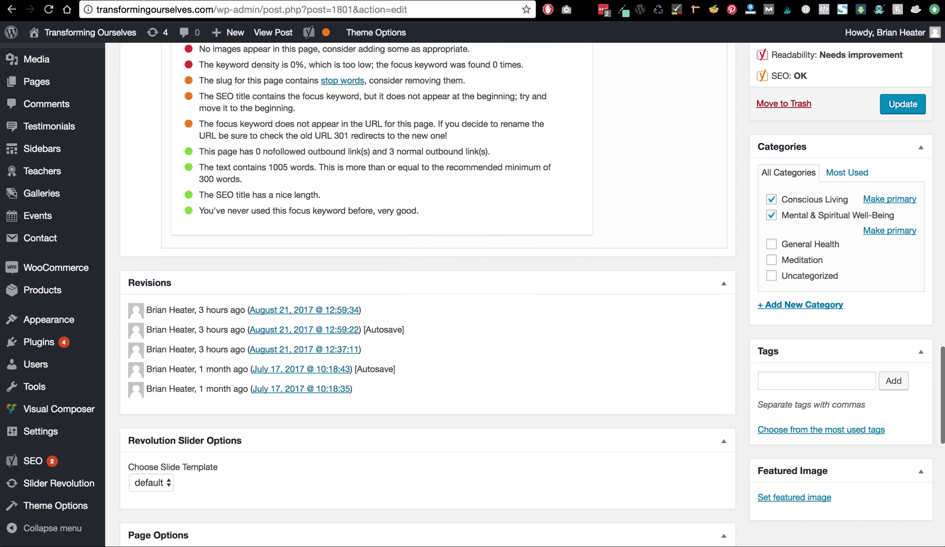
{"action": "scroll", "coordinate": [354, 299], "scroll_direction": "down", "scroll_amount": 3}
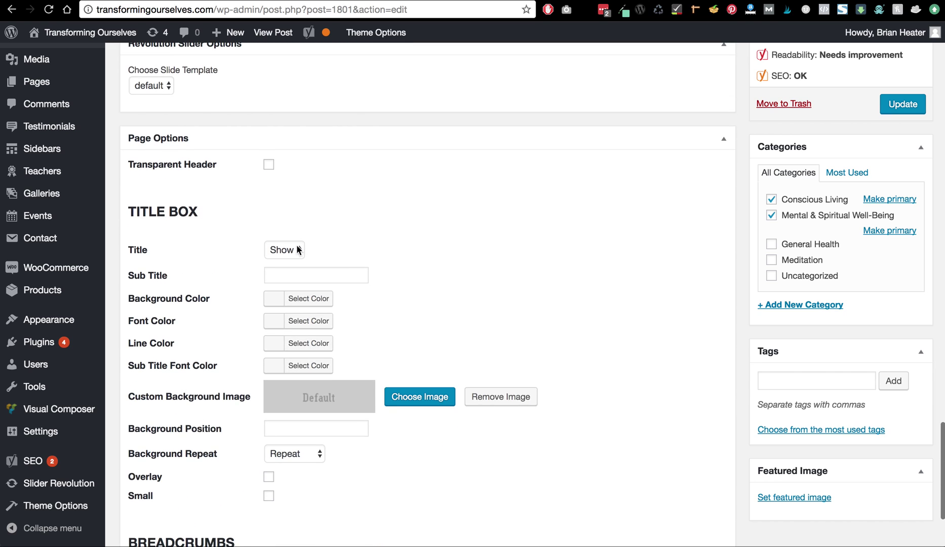
{"action": "left_click", "coordinate": [282, 251]}
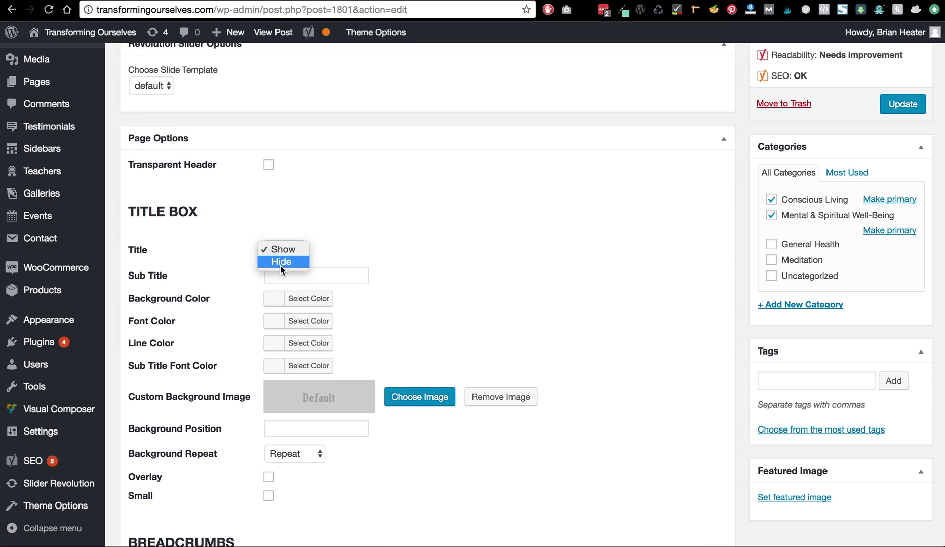
{"action": "key", "text": "Escape"}
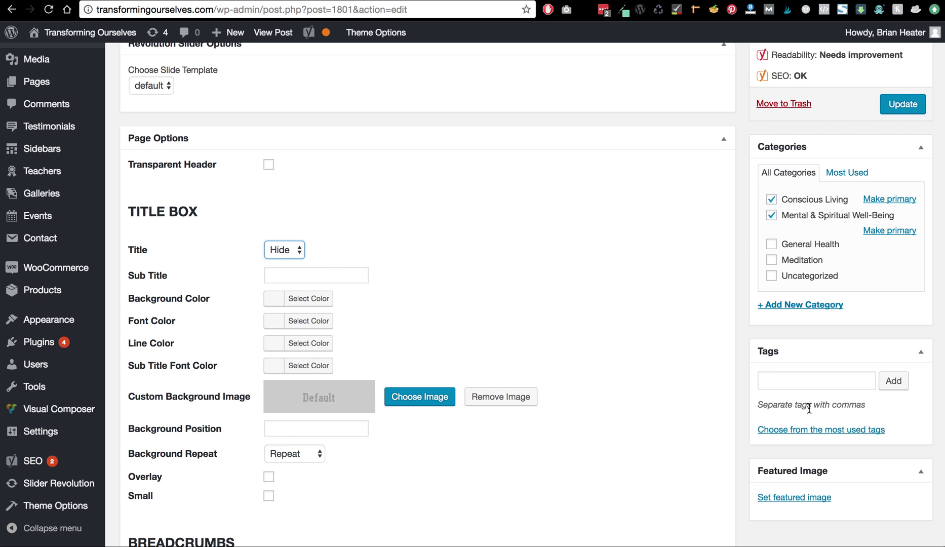
Step: Add the tag "simple living" to the post
{"action": "left_click", "coordinate": [846, 384]}
{"action": "type", "text": "simple living"}
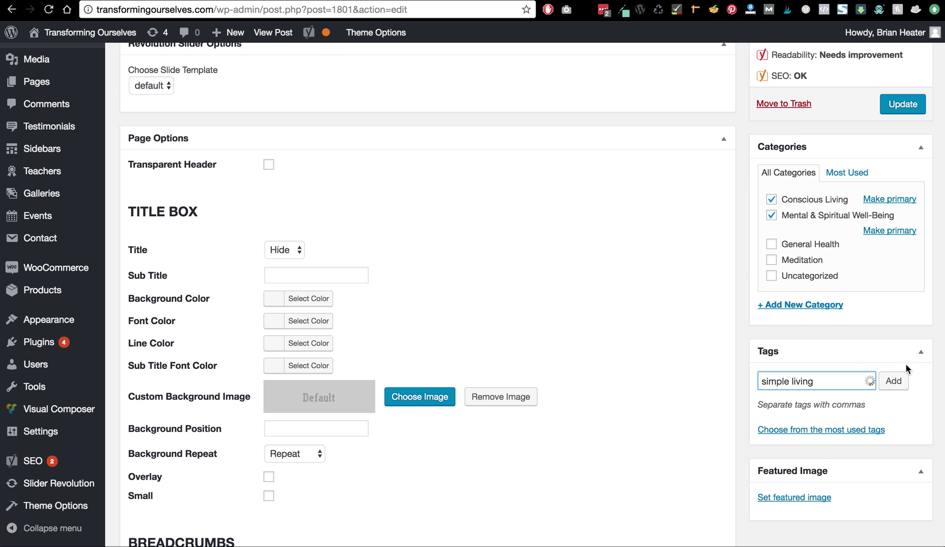
{"action": "left_click", "coordinate": [902, 379]}
Step: Copy the entire post body and paste it into wordcounter.net in place of the previous article's text
{"action": "scroll", "coordinate": [577, 314], "scroll_direction": "up", "scroll_amount": 12}
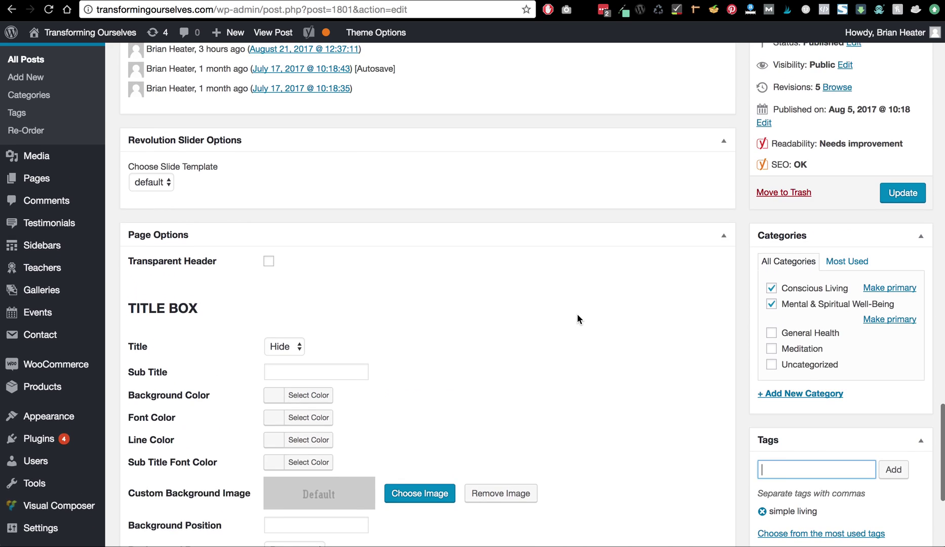
{"action": "scroll", "coordinate": [577, 314], "scroll_direction": "up", "scroll_amount": 10}
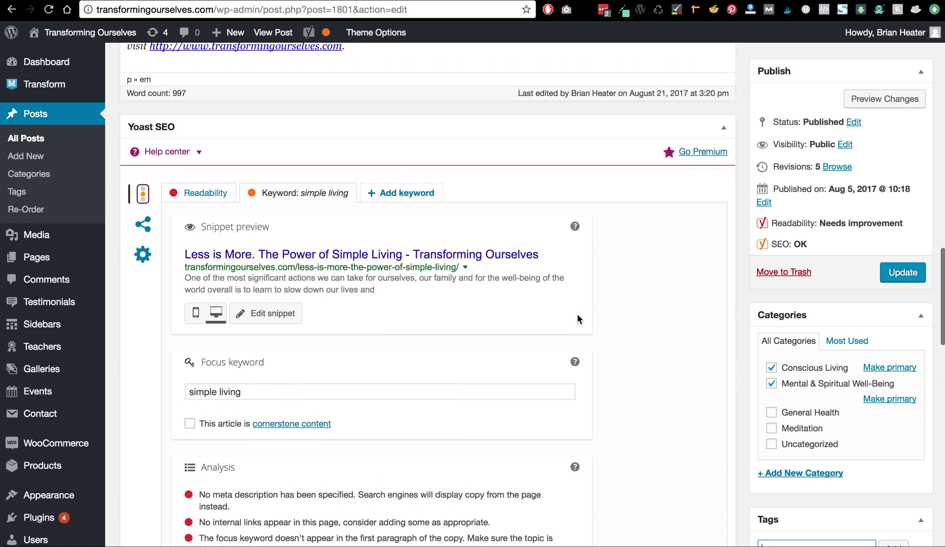
{"action": "left_click", "coordinate": [397, 248]}
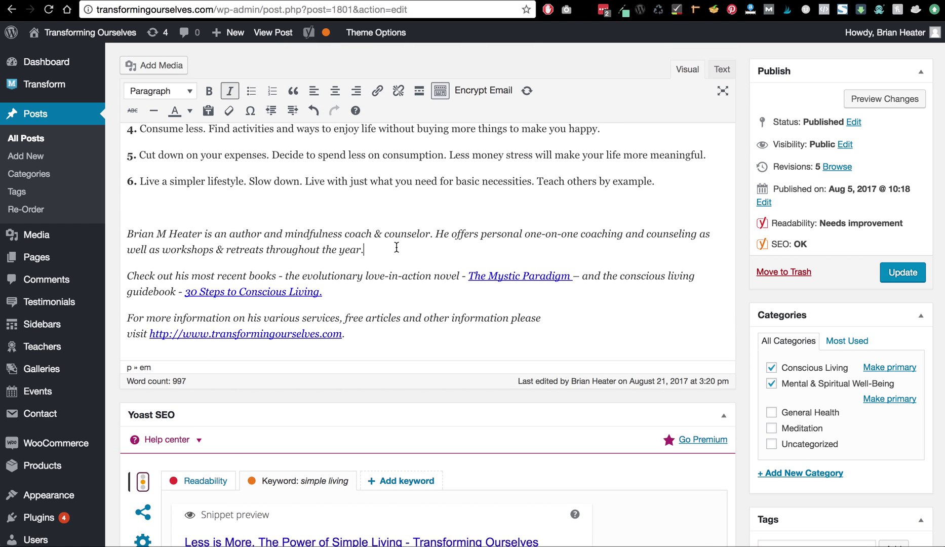
{"action": "key", "text": "super+a"}
{"action": "key", "text": "super+b"}
{"action": "key", "text": "ctrl+Tab"}
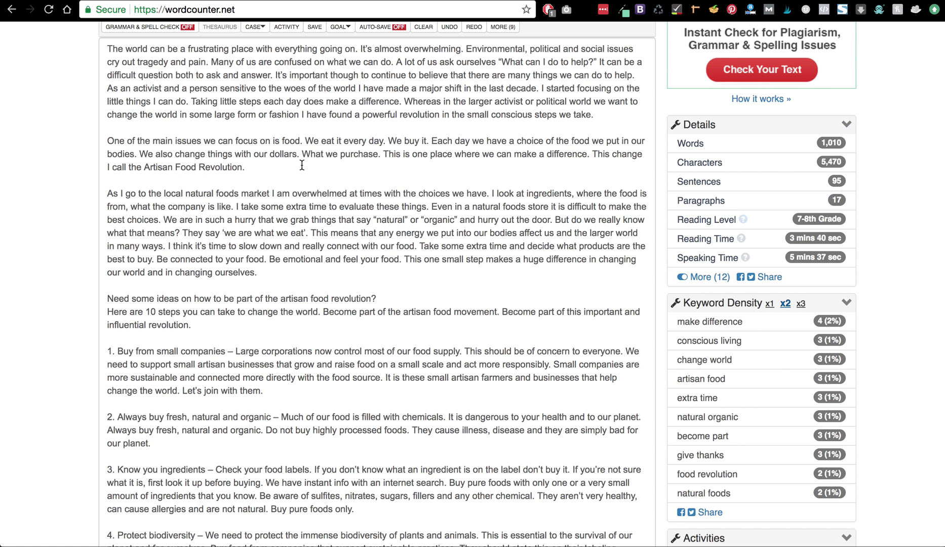
{"action": "key", "text": "super+a"}
{"action": "key", "text": "super+v"}
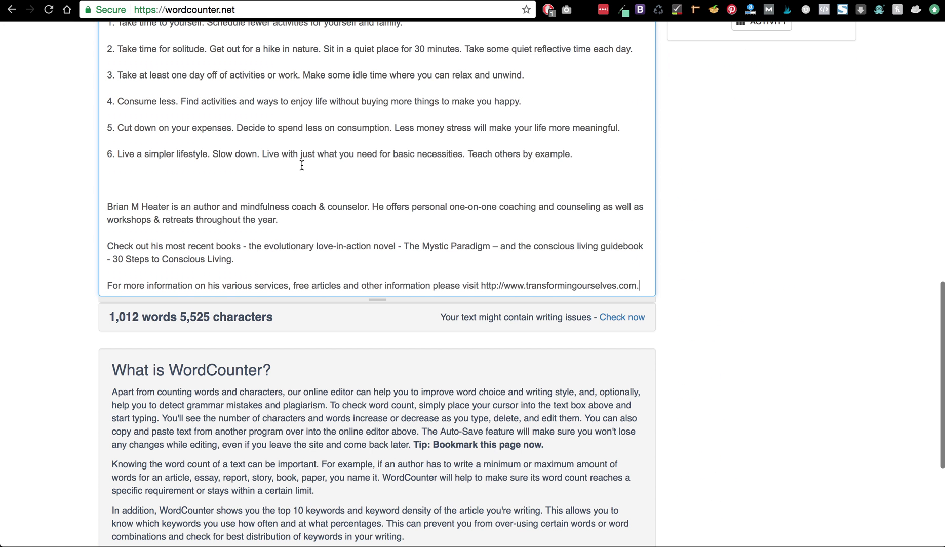
Step: Examine the keyword density of the pasted text for one-, two- and three-word phrases
{"action": "scroll", "coordinate": [721, 155], "scroll_direction": "up", "scroll_amount": 10}
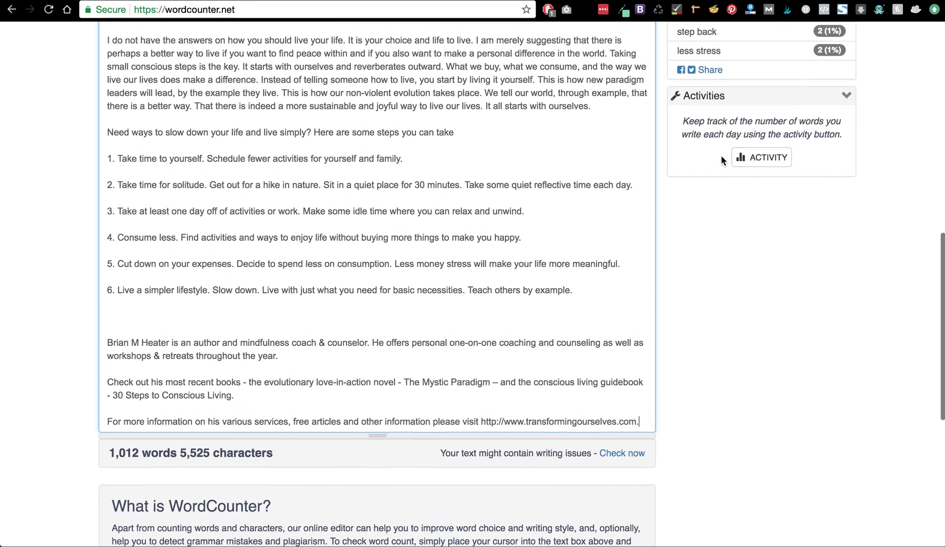
{"action": "scroll", "coordinate": [722, 160], "scroll_direction": "up", "scroll_amount": 2}
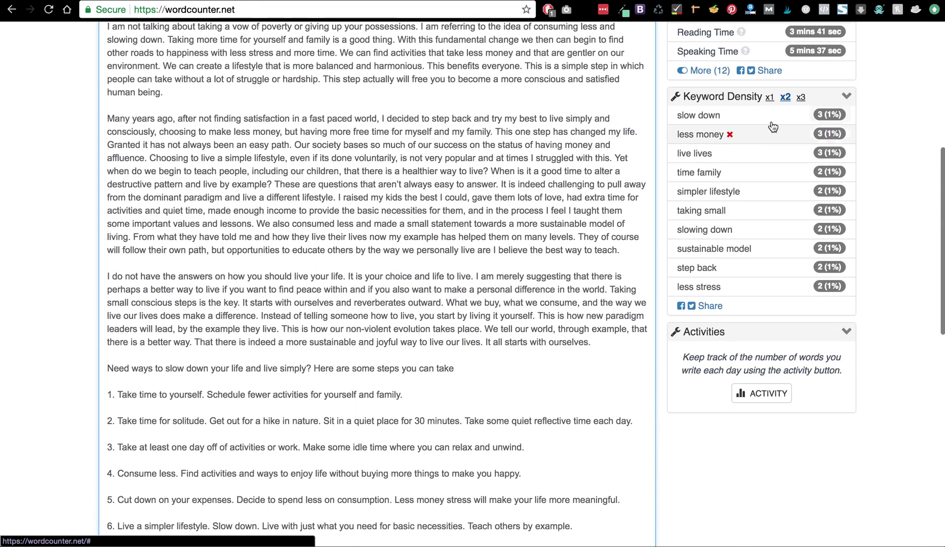
{"action": "left_click", "coordinate": [802, 98]}
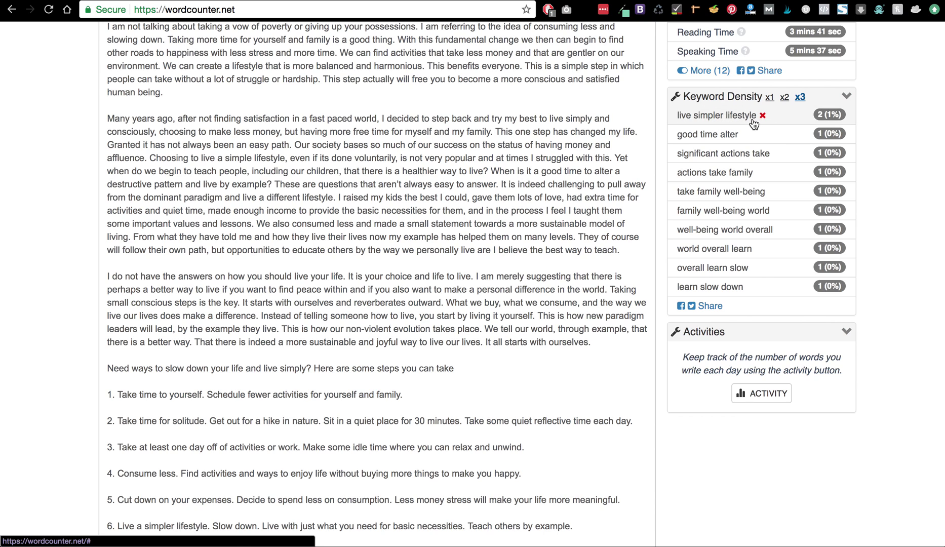
{"action": "left_click", "coordinate": [770, 97]}
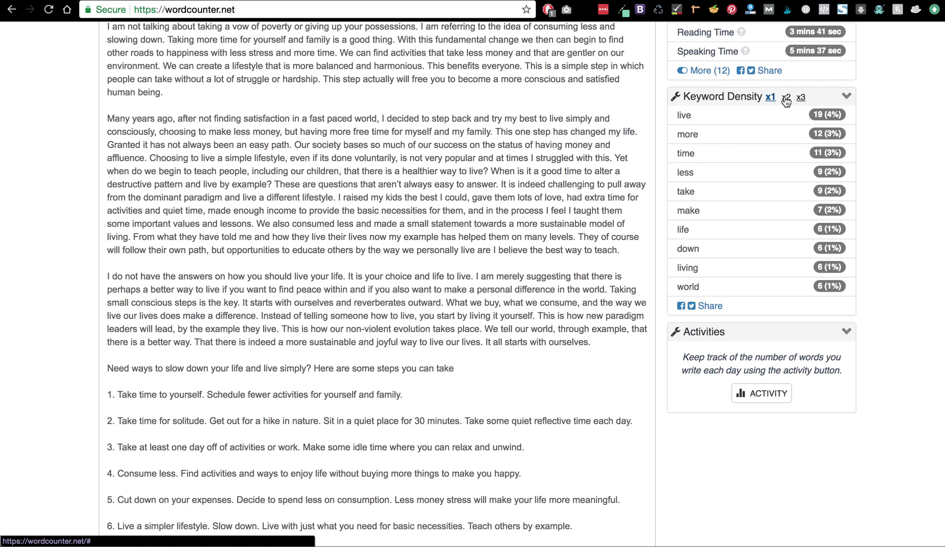
{"action": "left_click", "coordinate": [786, 99]}
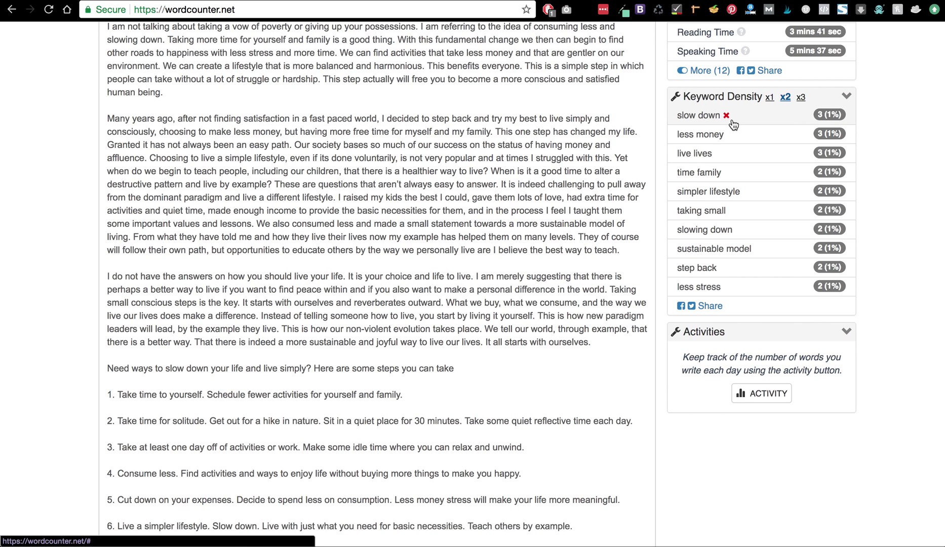
{"action": "left_click", "coordinate": [804, 104]}
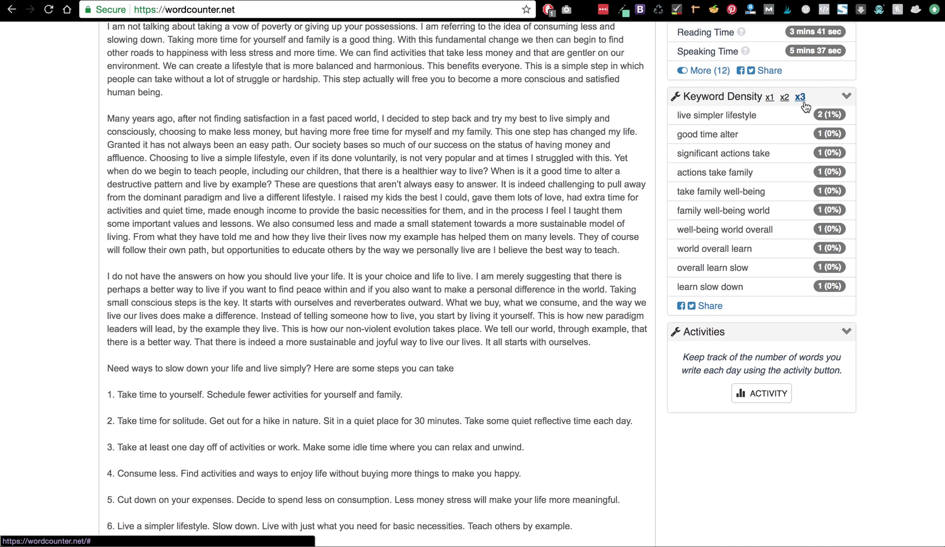
Step: Return to the WordPress post editor and add the tag "slowing down"
{"action": "left_click", "coordinate": [444, 1]}
{"action": "scroll", "coordinate": [902, 349], "scroll_direction": "down", "scroll_amount": 5}
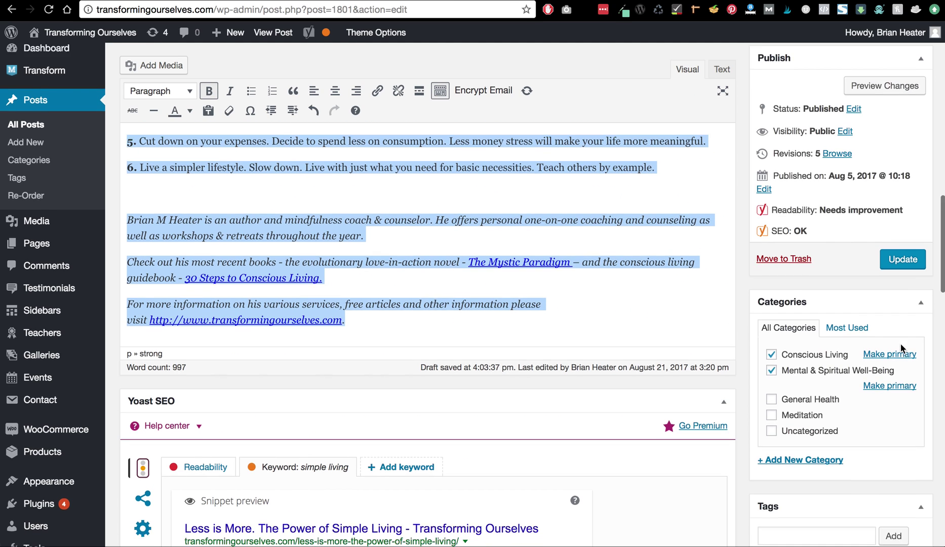
{"action": "left_click", "coordinate": [807, 372]}
{"action": "type", "text": "slowing down"}
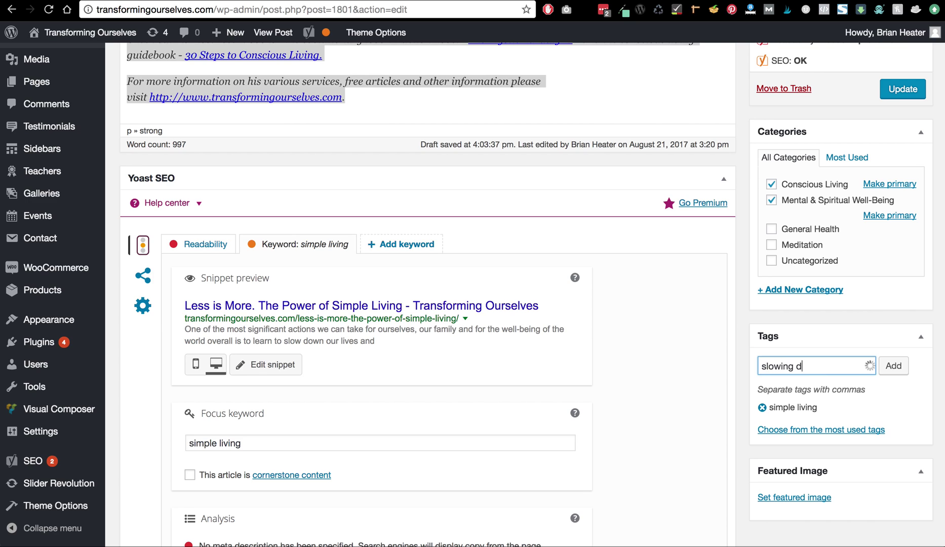
{"action": "left_click", "coordinate": [902, 374]}
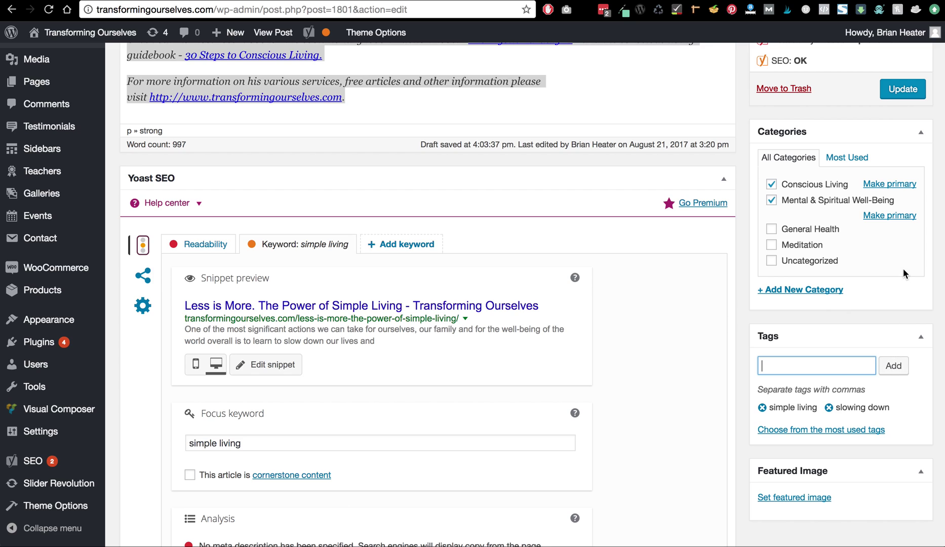
Step: Make Conscious Living the primary category and set the stacked-stones river image "mood" from the media library as featured image
{"action": "left_click", "coordinate": [880, 185]}
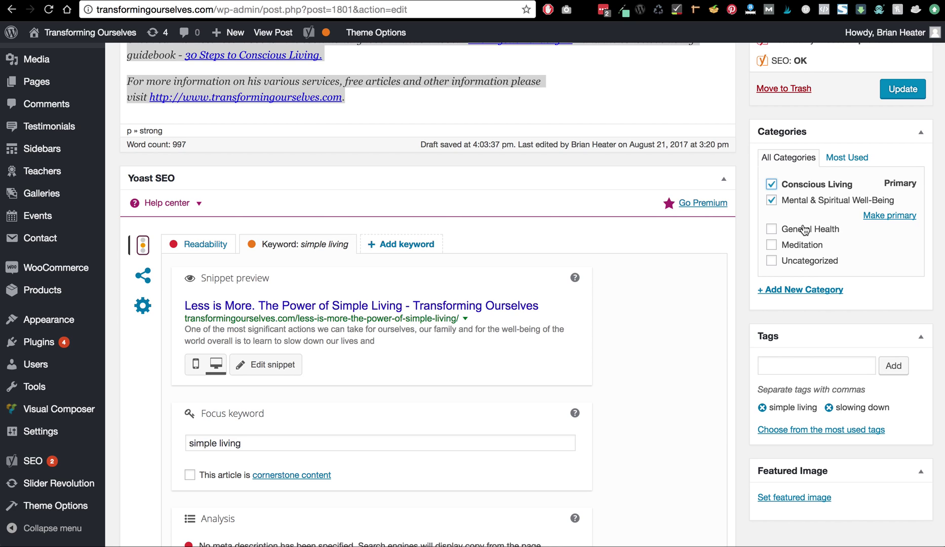
{"action": "left_click", "coordinate": [771, 498]}
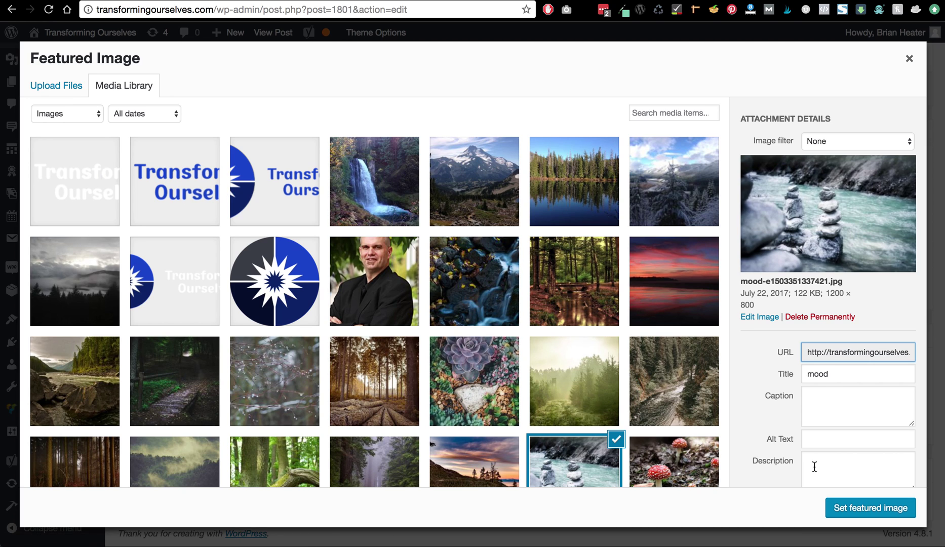
{"action": "left_click", "coordinate": [842, 508]}
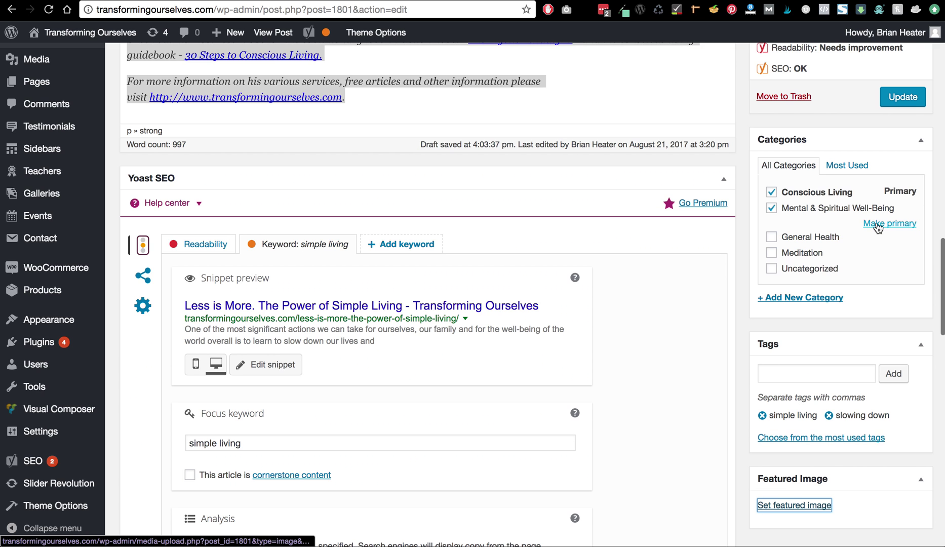
Step: Check the post's publication date setting and update the post with all its changes
{"action": "scroll", "coordinate": [844, 111], "scroll_direction": "up", "scroll_amount": 1}
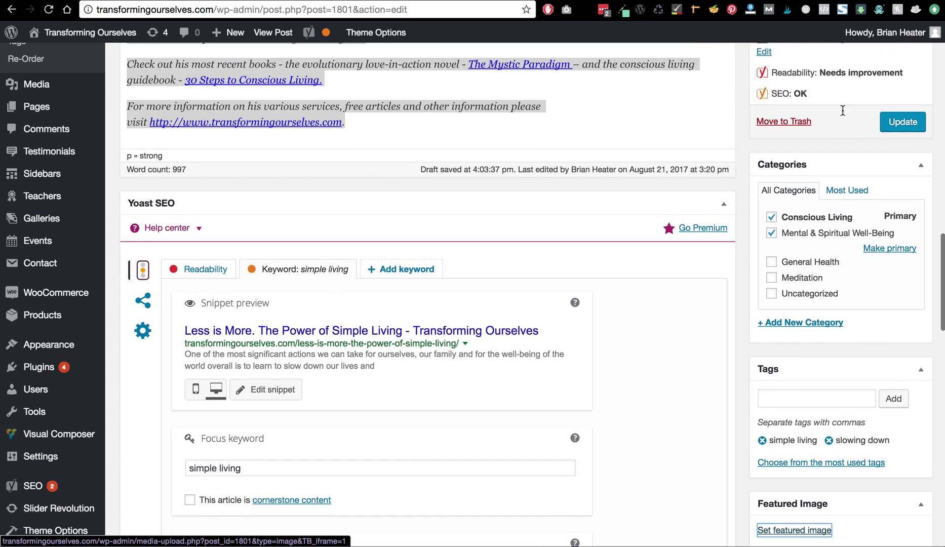
{"action": "scroll", "coordinate": [843, 111], "scroll_direction": "up", "scroll_amount": 6}
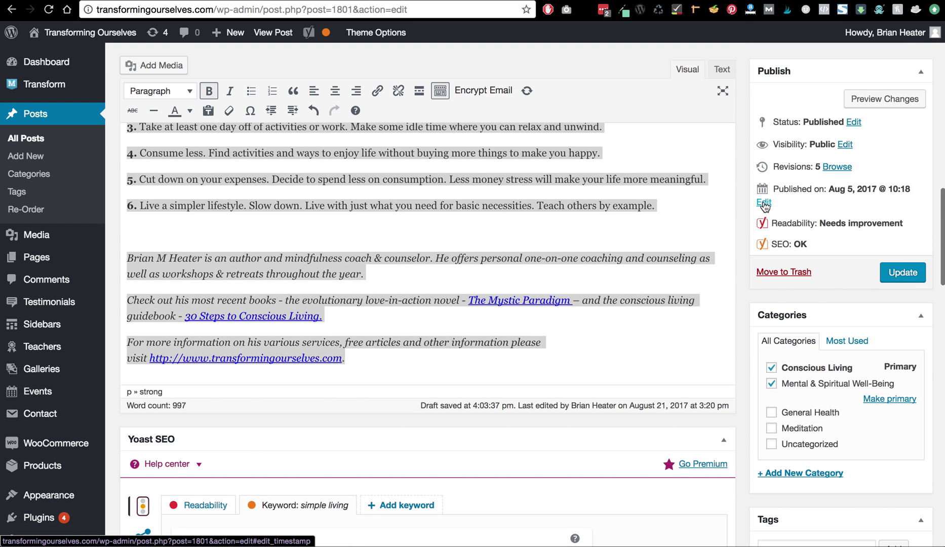
{"action": "left_click", "coordinate": [764, 204]}
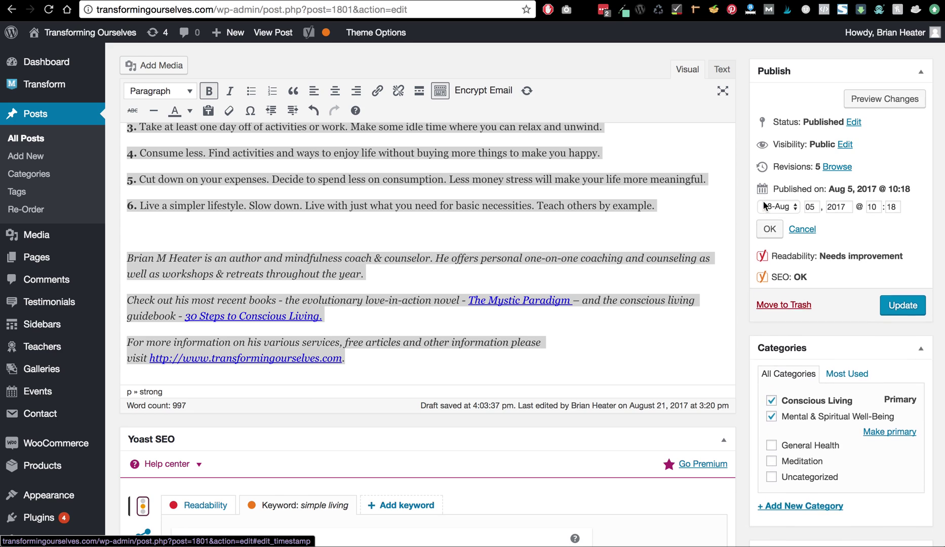
{"action": "left_click", "coordinate": [769, 238]}
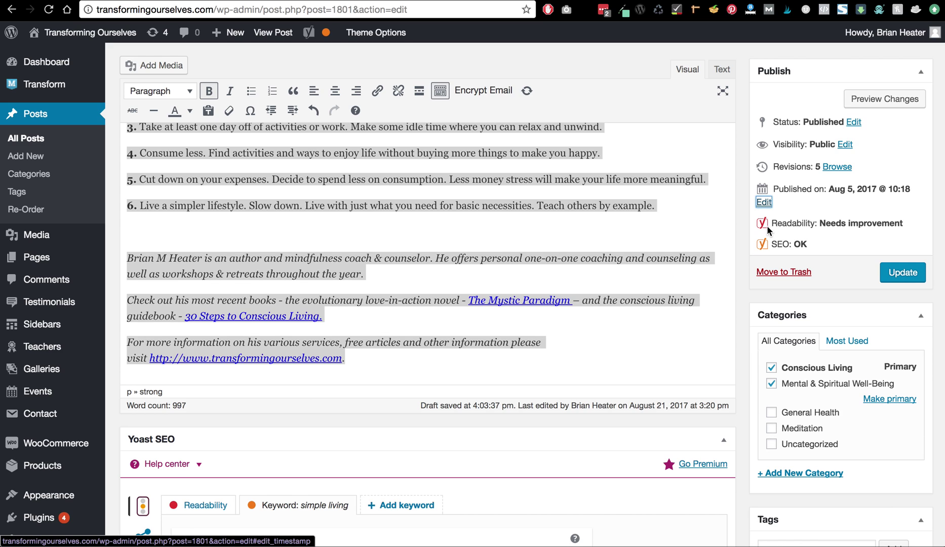
{"action": "left_click", "coordinate": [896, 273]}
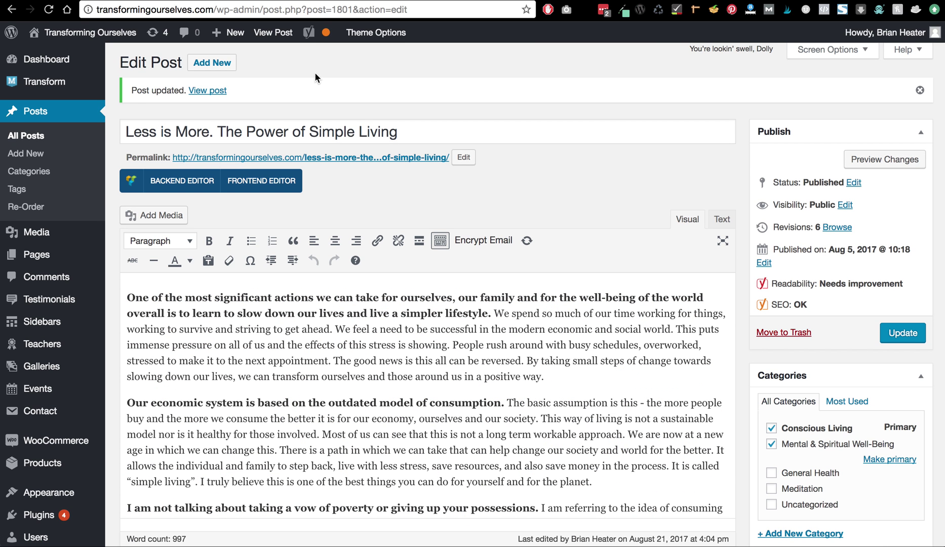
Step: View the published "Less is More. The Power of Simple Living" post and check it down to its tags and comment form
{"action": "left_click", "coordinate": [273, 32]}
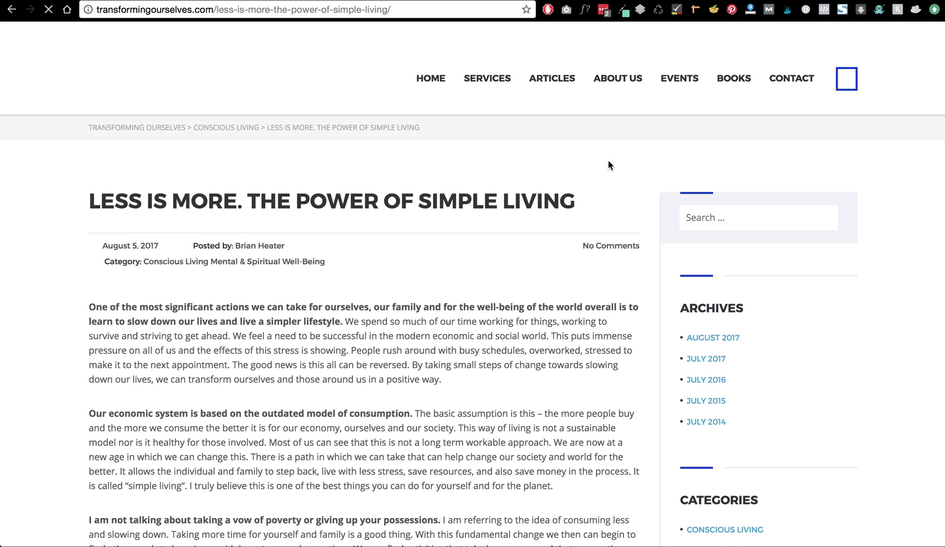
{"action": "scroll", "coordinate": [608, 159], "scroll_direction": "down", "scroll_amount": 5}
{"action": "scroll", "coordinate": [609, 160], "scroll_direction": "down", "scroll_amount": 10}
{"action": "scroll", "coordinate": [608, 162], "scroll_direction": "down", "scroll_amount": 9}
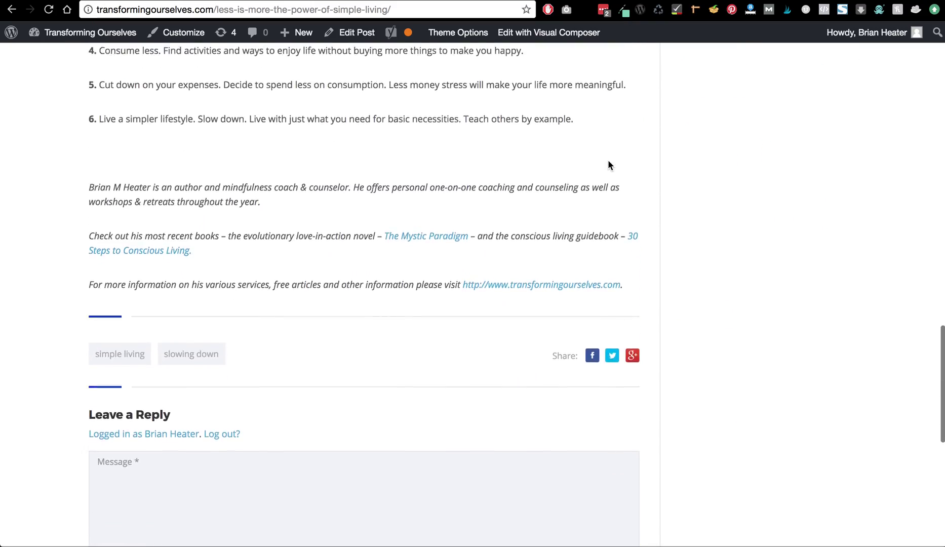
{"action": "scroll", "coordinate": [608, 161], "scroll_direction": "down", "scroll_amount": 4}
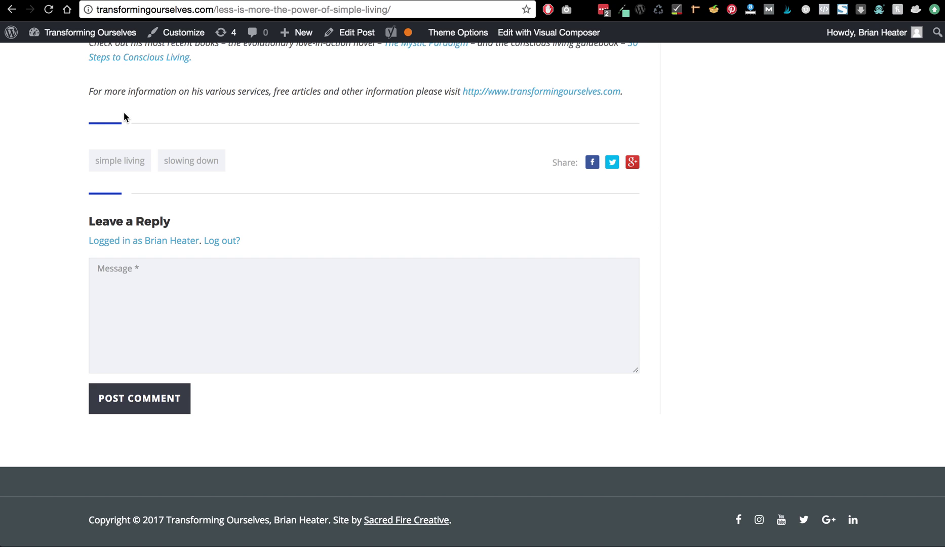
Step: Return to the site's Dashboard and start a new post
{"action": "mouse_move", "coordinate": [64, 35]}
{"action": "left_click", "coordinate": [63, 57]}
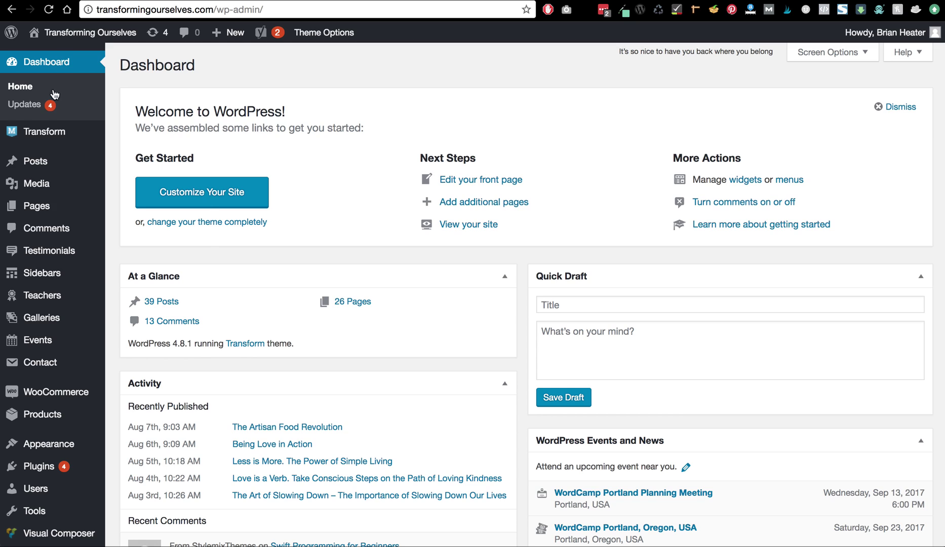
{"action": "mouse_move", "coordinate": [38, 171]}
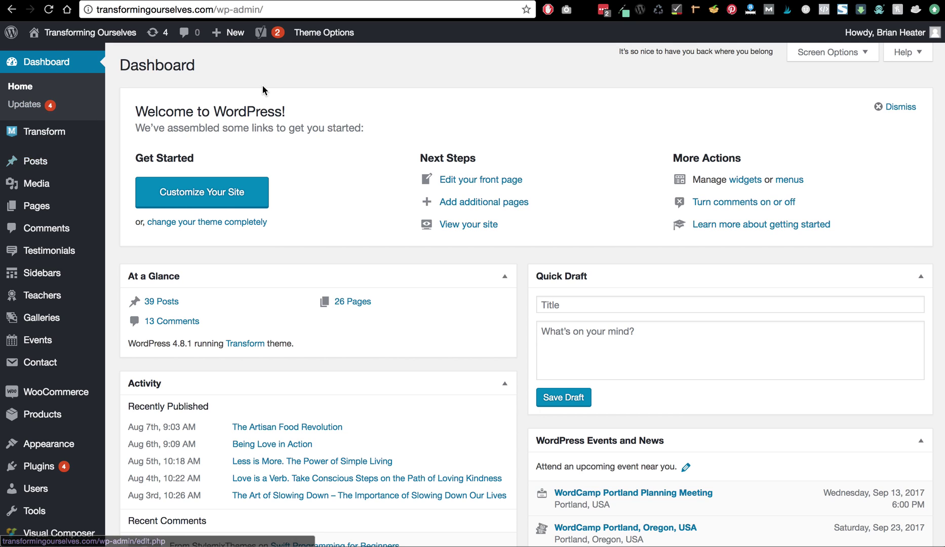
{"action": "mouse_move", "coordinate": [235, 33]}
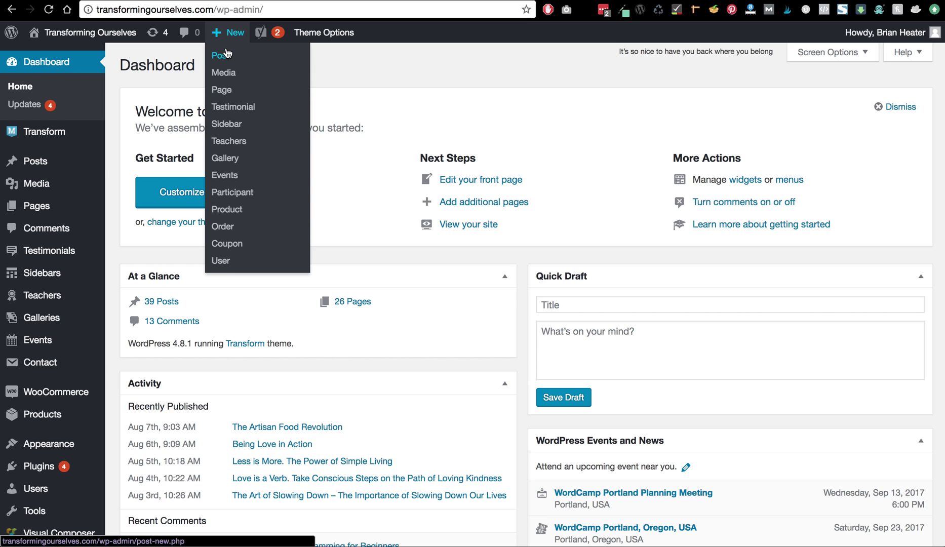
{"action": "left_click", "coordinate": [228, 53]}
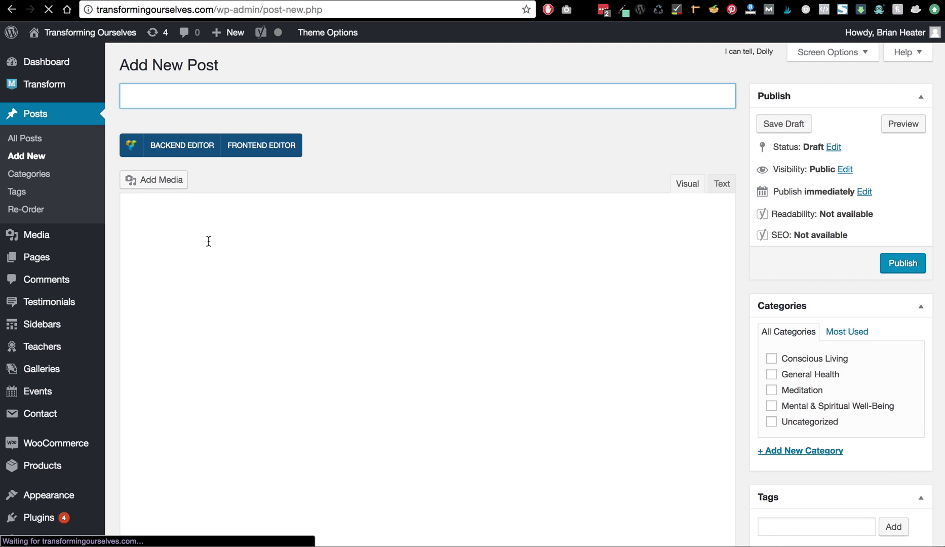
Step: Examine the blank post's content area, Yoast SEO settings, categories, tags, featured image, slider and page options
{"action": "left_click", "coordinate": [198, 279]}
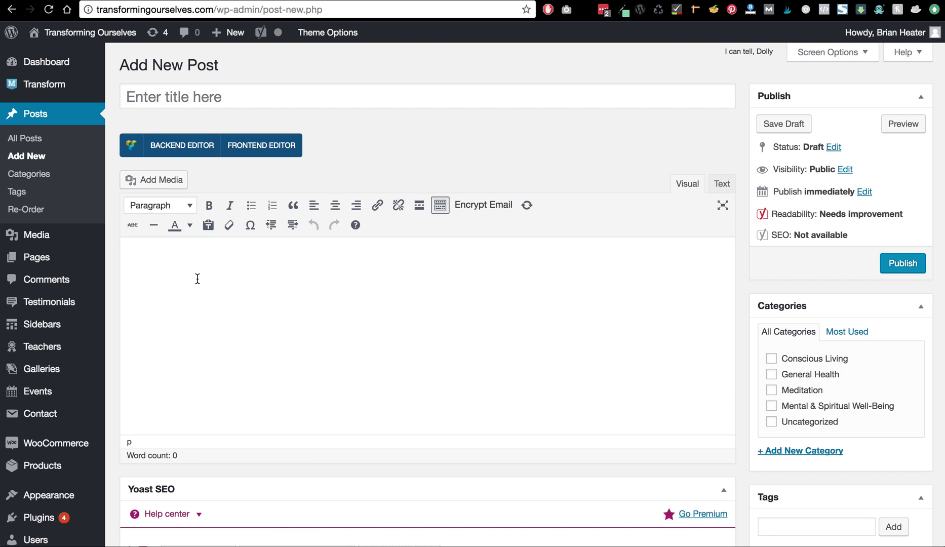
{"action": "scroll", "coordinate": [197, 279], "scroll_direction": "down", "scroll_amount": 5}
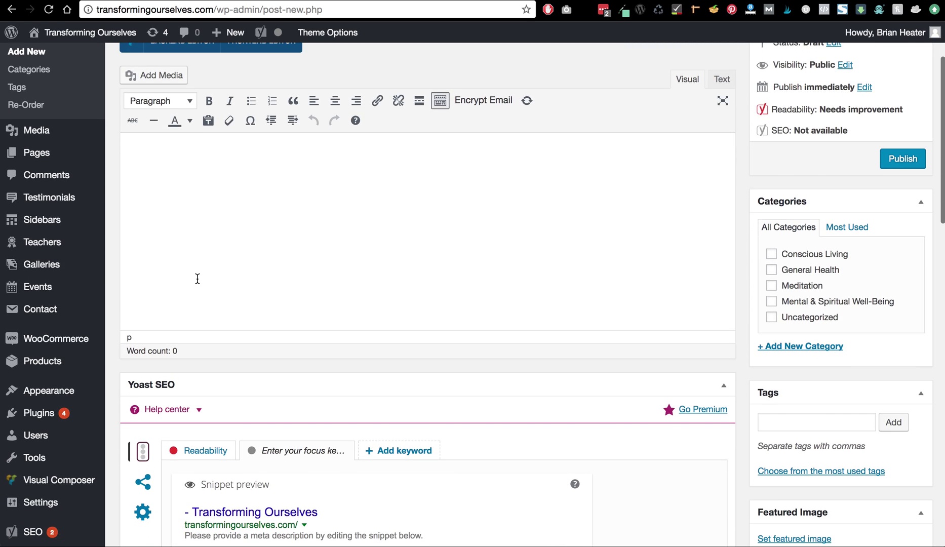
{"action": "scroll", "coordinate": [197, 279], "scroll_direction": "down", "scroll_amount": 4}
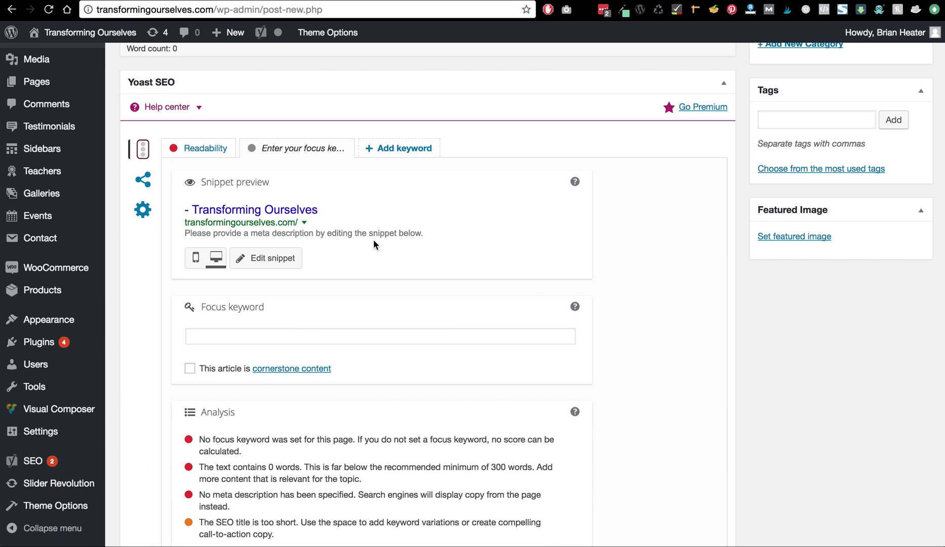
{"action": "scroll", "coordinate": [718, 221], "scroll_direction": "up", "scroll_amount": 2}
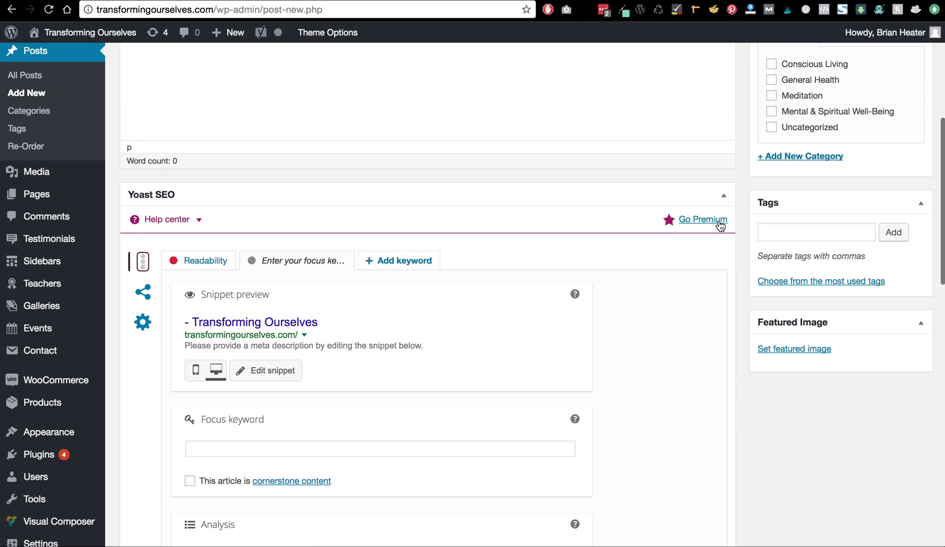
{"action": "scroll", "coordinate": [720, 222], "scroll_direction": "up", "scroll_amount": 2}
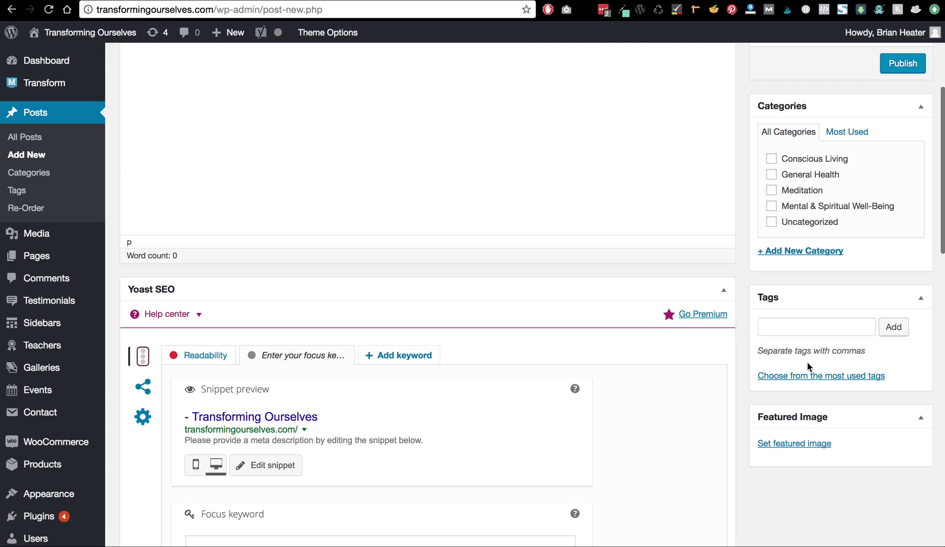
{"action": "scroll", "coordinate": [807, 361], "scroll_direction": "down", "scroll_amount": 3}
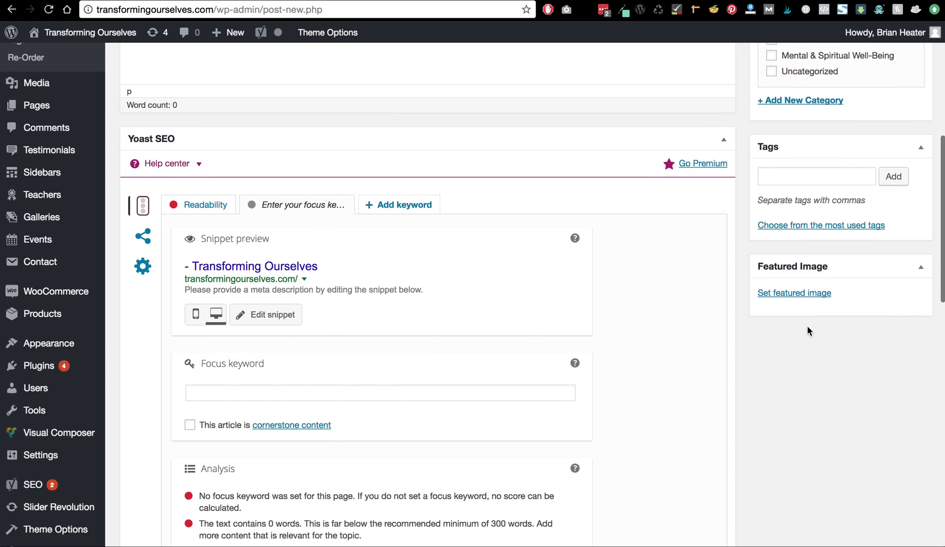
{"action": "scroll", "coordinate": [808, 329], "scroll_direction": "down", "scroll_amount": 9}
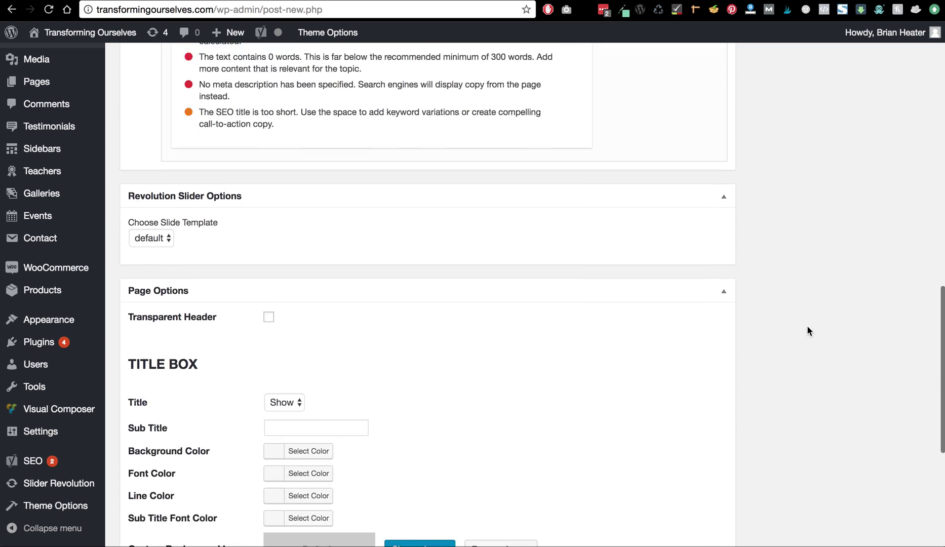
{"action": "scroll", "coordinate": [807, 327], "scroll_direction": "down", "scroll_amount": 1}
Step: Set the new post's Title option to Hide in the Title Box settings of Page Options
{"action": "right_click", "coordinate": [808, 328]}
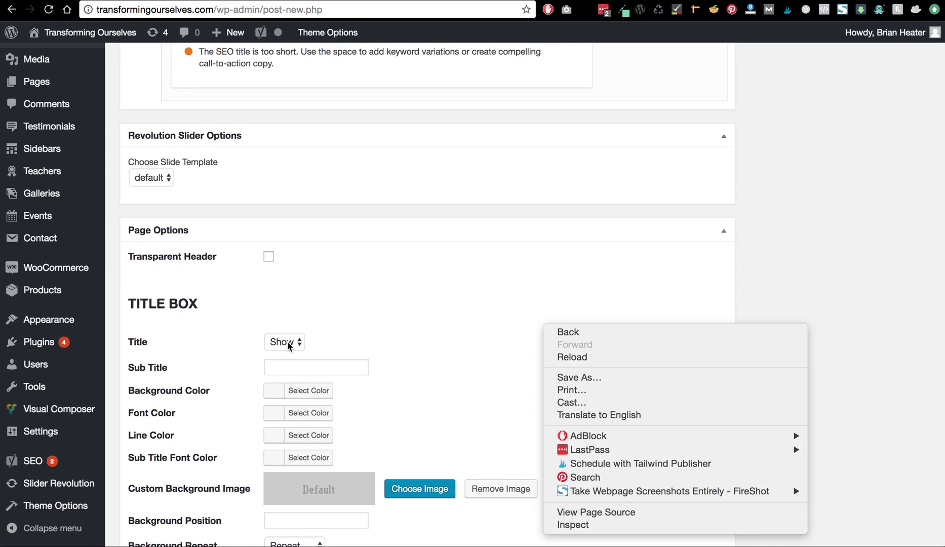
{"action": "left_click", "coordinate": [288, 342]}
{"action": "left_click", "coordinate": [288, 341]}
{"action": "left_click", "coordinate": [288, 353]}
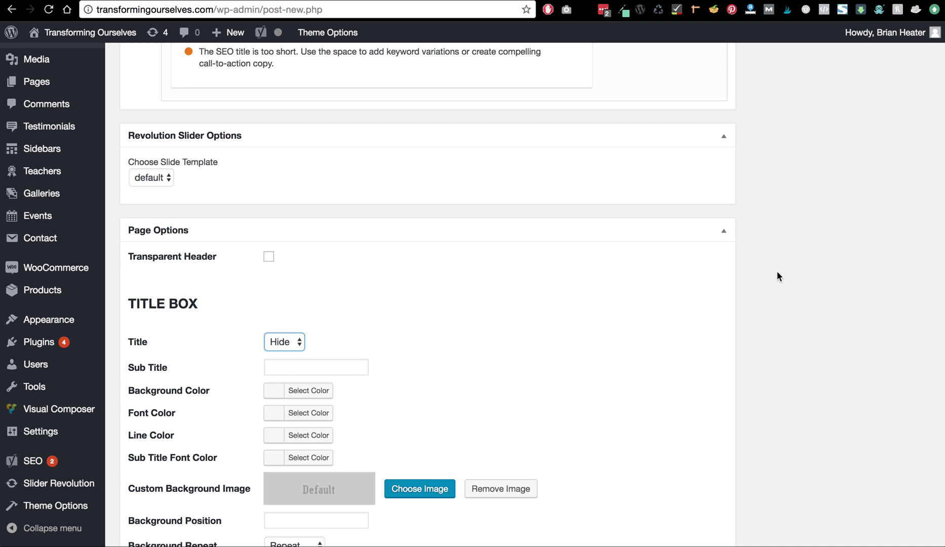
{"action": "scroll", "coordinate": [778, 272], "scroll_direction": "up", "scroll_amount": 15}
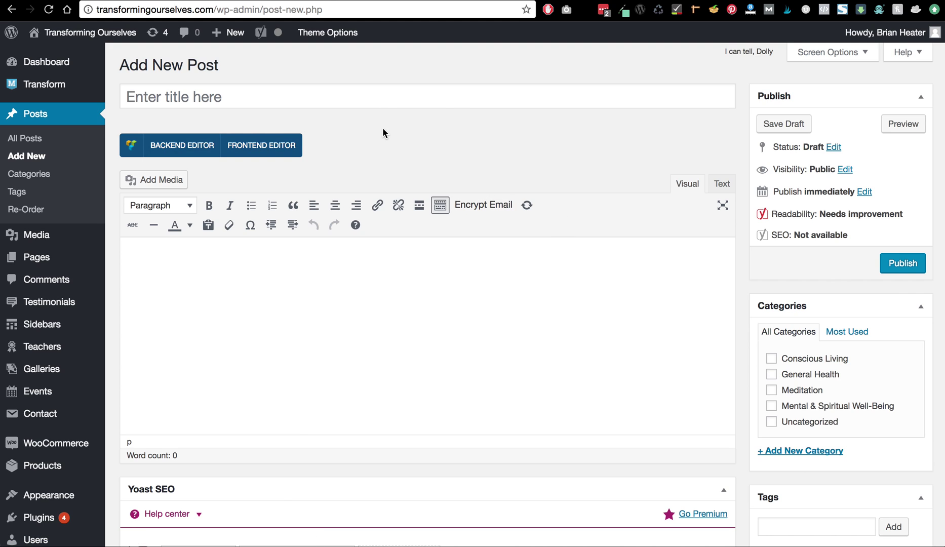
Step: In the list of all posts, select "Less is More", "The Art of Slowing Down" and "How to Be Here Now"
{"action": "left_click", "coordinate": [52, 139]}
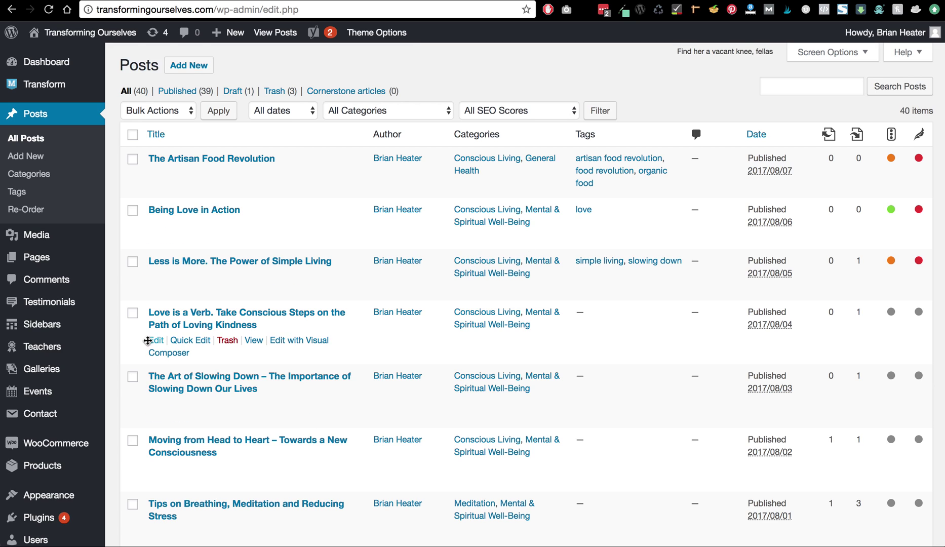
{"action": "left_click", "coordinate": [133, 314]}
{"action": "left_click", "coordinate": [133, 261]}
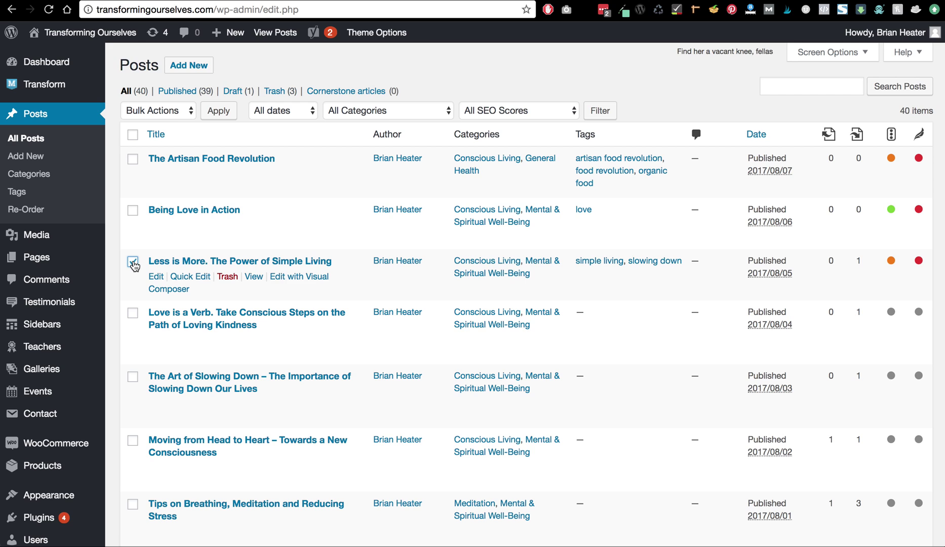
{"action": "left_click", "coordinate": [133, 377]}
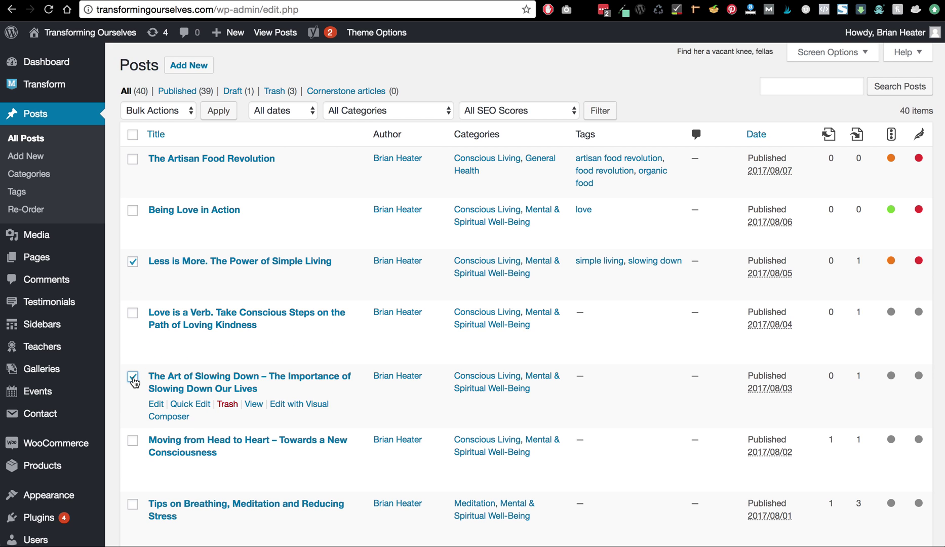
{"action": "scroll", "coordinate": [134, 381], "scroll_direction": "down", "scroll_amount": 3}
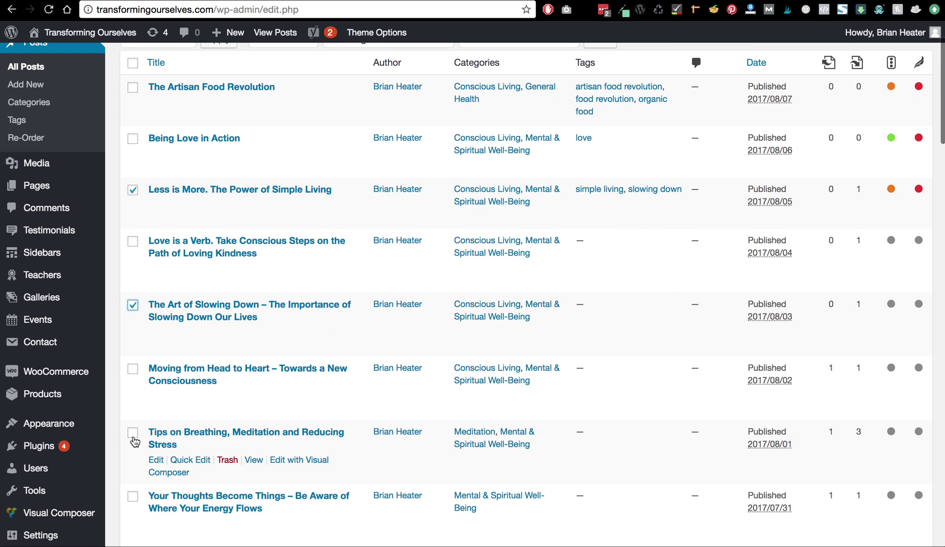
{"action": "scroll", "coordinate": [134, 440], "scroll_direction": "down", "scroll_amount": 7}
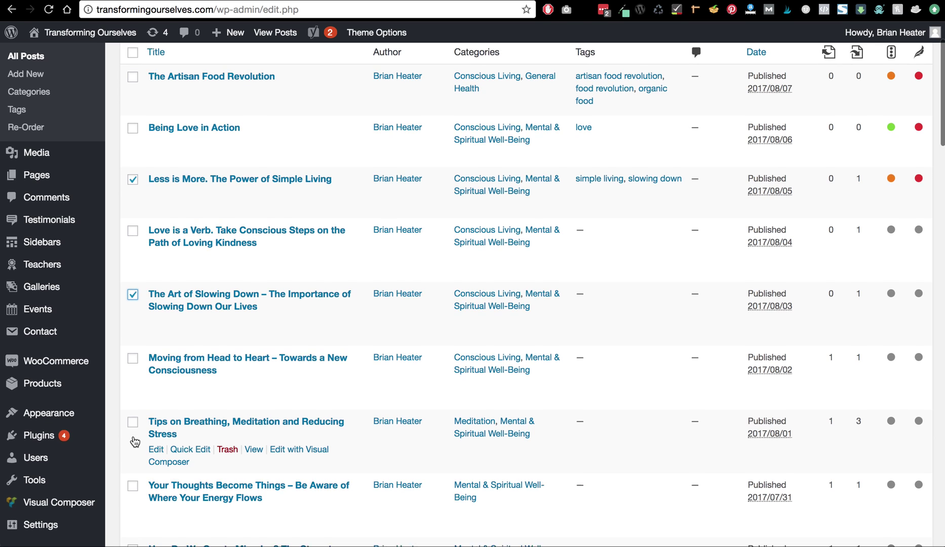
{"action": "scroll", "coordinate": [134, 437], "scroll_direction": "down", "scroll_amount": 4}
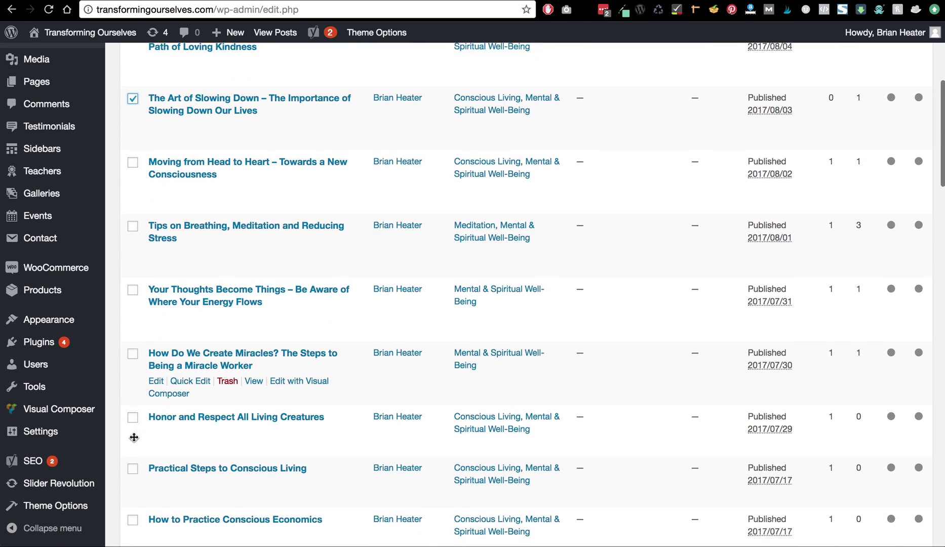
{"action": "scroll", "coordinate": [135, 437], "scroll_direction": "down", "scroll_amount": 4}
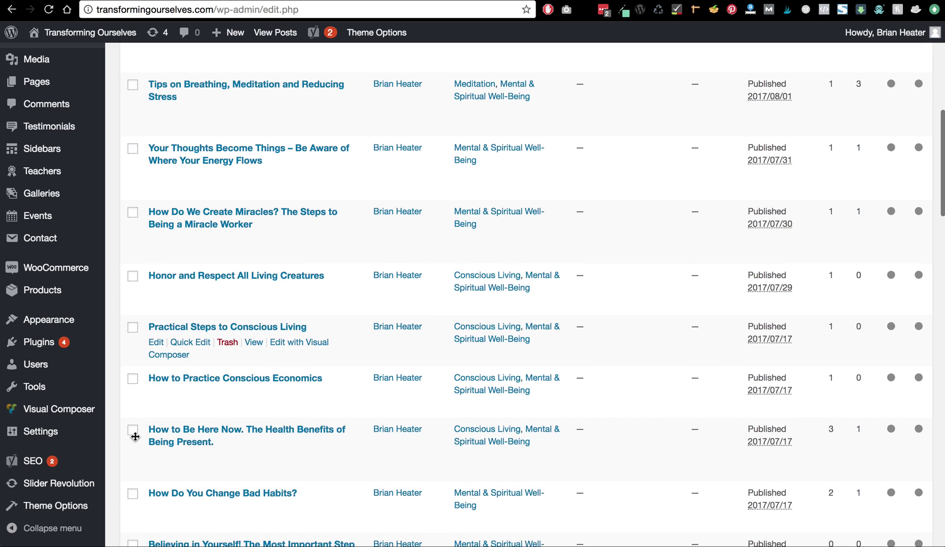
{"action": "left_click", "coordinate": [134, 426]}
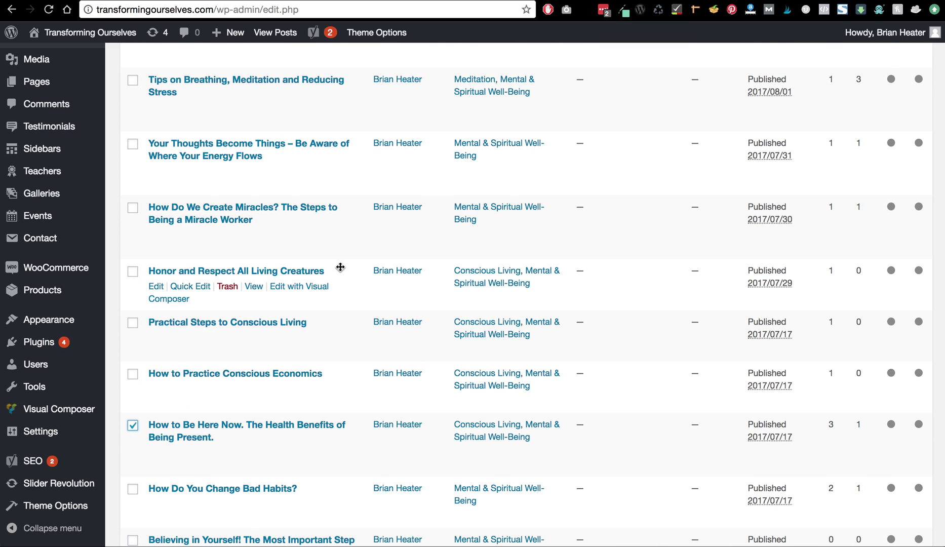
Step: Bulk edit the selected posts, enter the tag "slowing down" for them, and cancel the bulk edit without updating
{"action": "scroll", "coordinate": [338, 268], "scroll_direction": "up", "scroll_amount": 17}
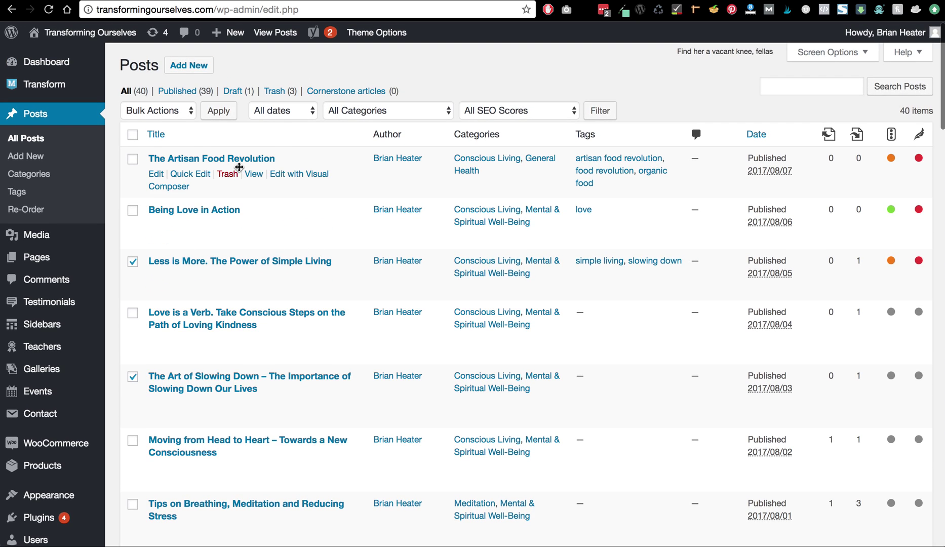
{"action": "left_click", "coordinate": [177, 115]}
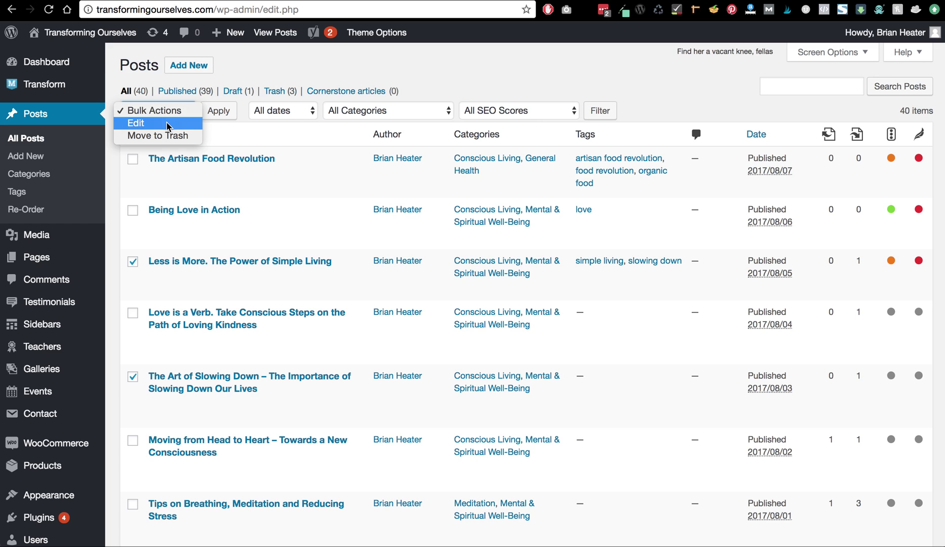
{"action": "left_click", "coordinate": [168, 125]}
{"action": "left_click", "coordinate": [228, 114]}
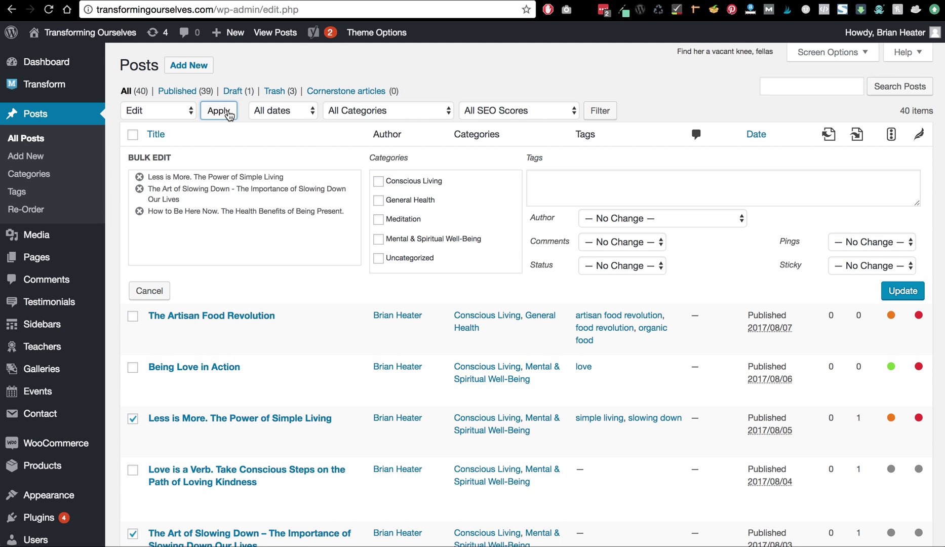
{"action": "left_click", "coordinate": [582, 183]}
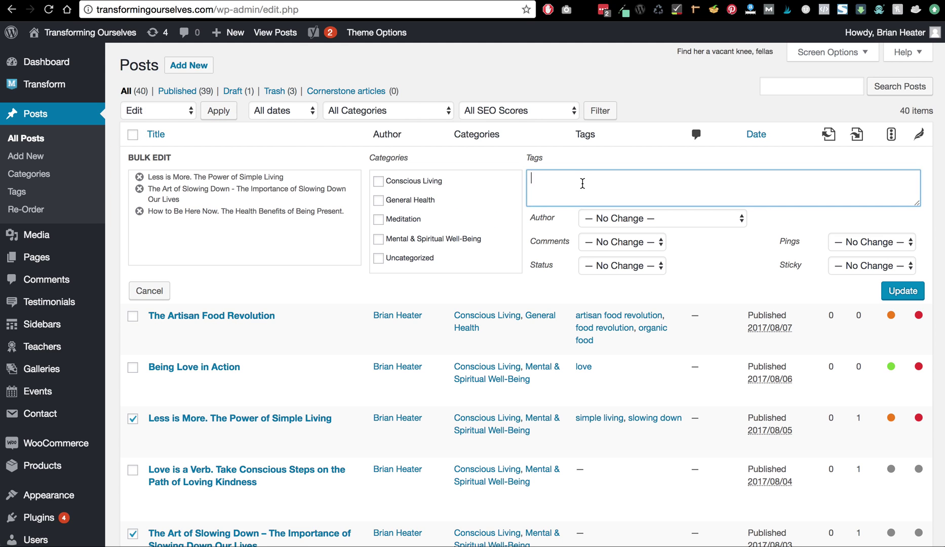
{"action": "type", "text": "slowing down"}
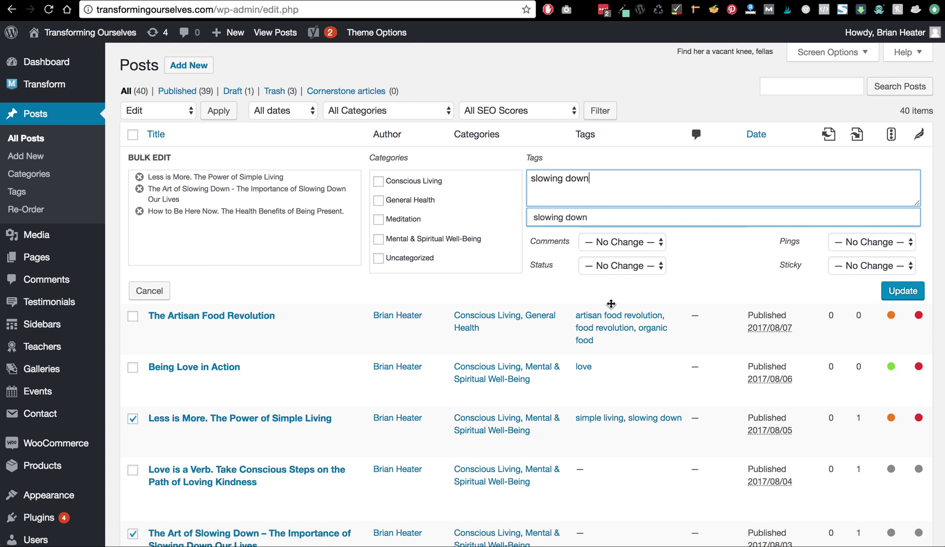
{"action": "left_click", "coordinate": [149, 292]}
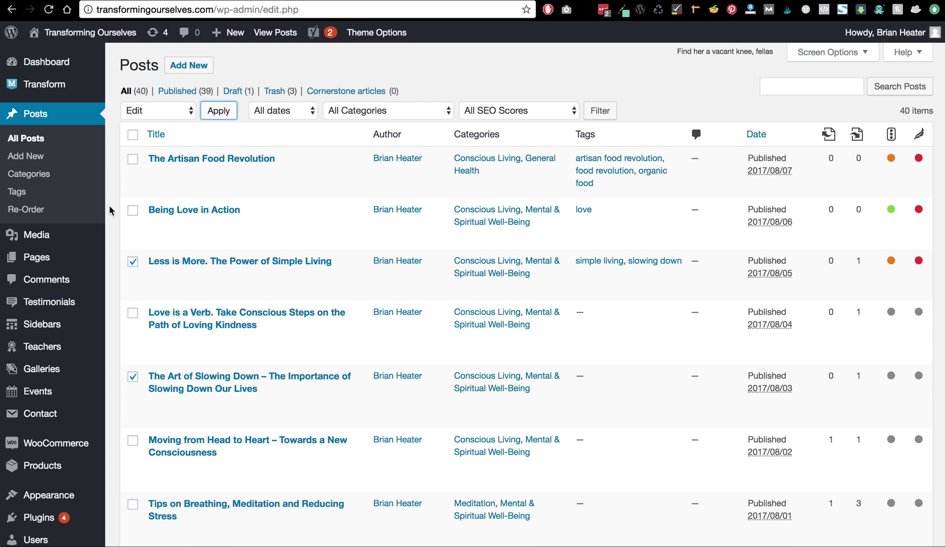
Step: Open the Re-Order page for posts and look through the sequence of post titles
{"action": "left_click", "coordinate": [27, 209]}
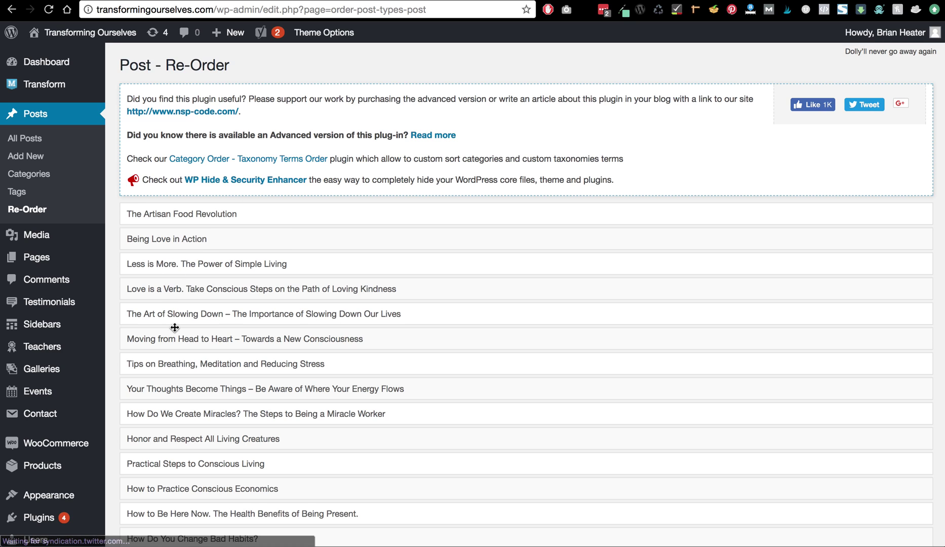
{"action": "left_click_drag", "start_coordinate": [211, 340], "coordinate": [215, 339]}
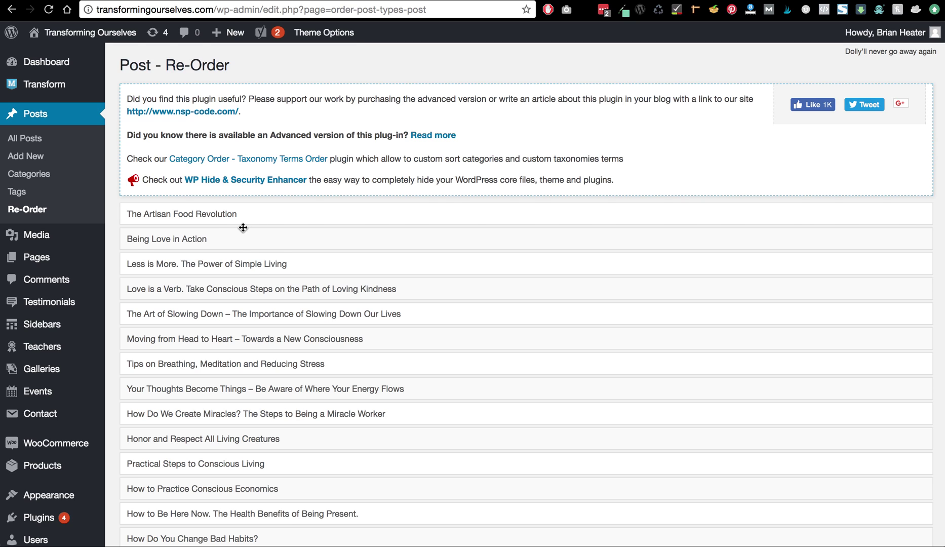
{"action": "scroll", "coordinate": [201, 384], "scroll_direction": "down", "scroll_amount": 5}
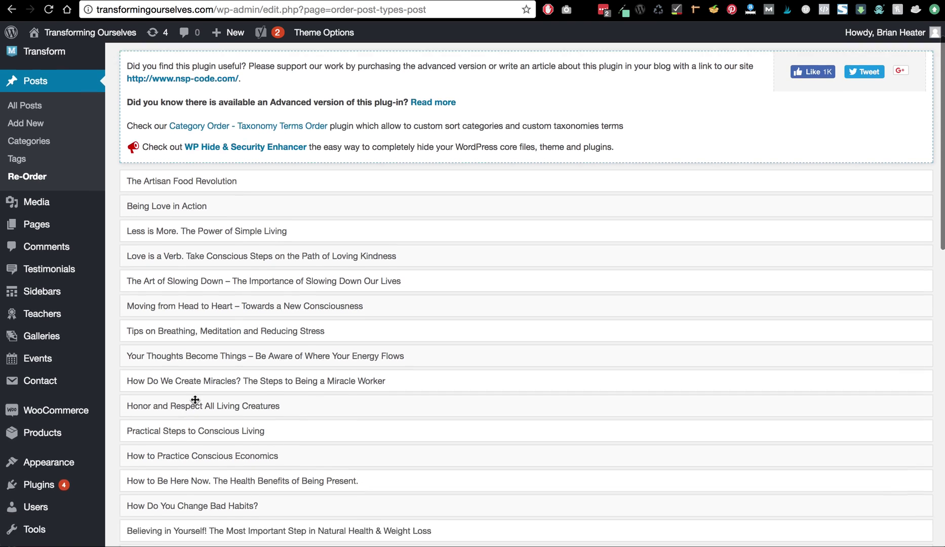
{"action": "scroll", "coordinate": [195, 400], "scroll_direction": "up", "scroll_amount": 5}
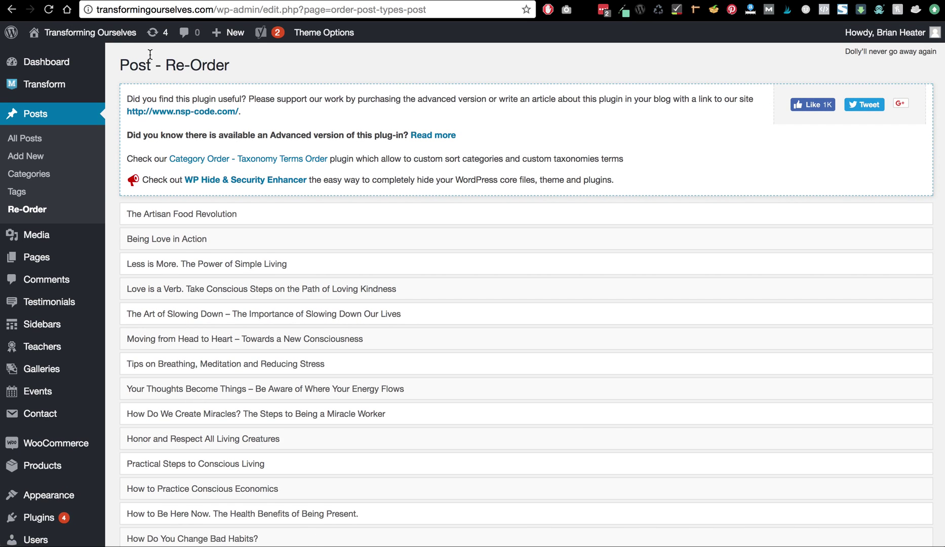
Step: Open the Articles page of the live site and examine the order of the posts under Recent Articles
{"action": "mouse_move", "coordinate": [86, 33]}
{"action": "left_click", "coordinate": [83, 57]}
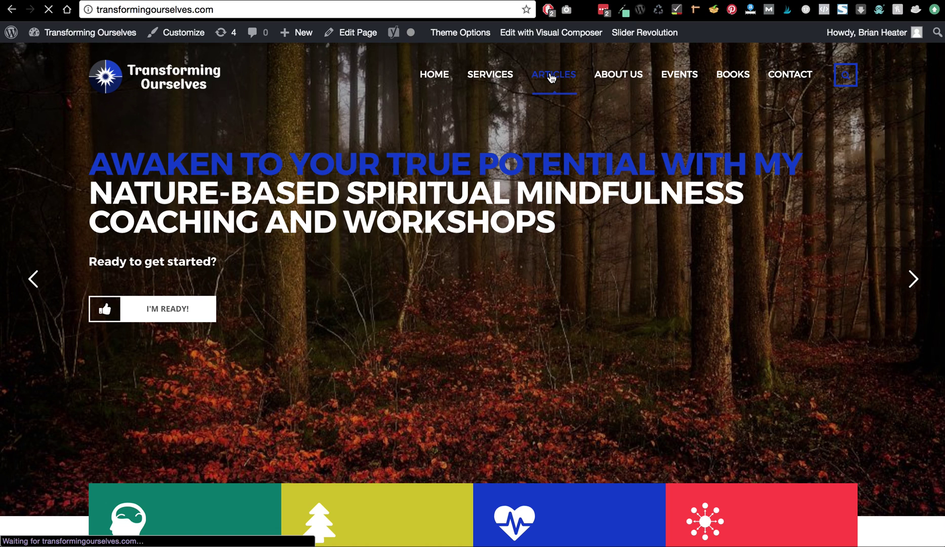
{"action": "left_click", "coordinate": [552, 76]}
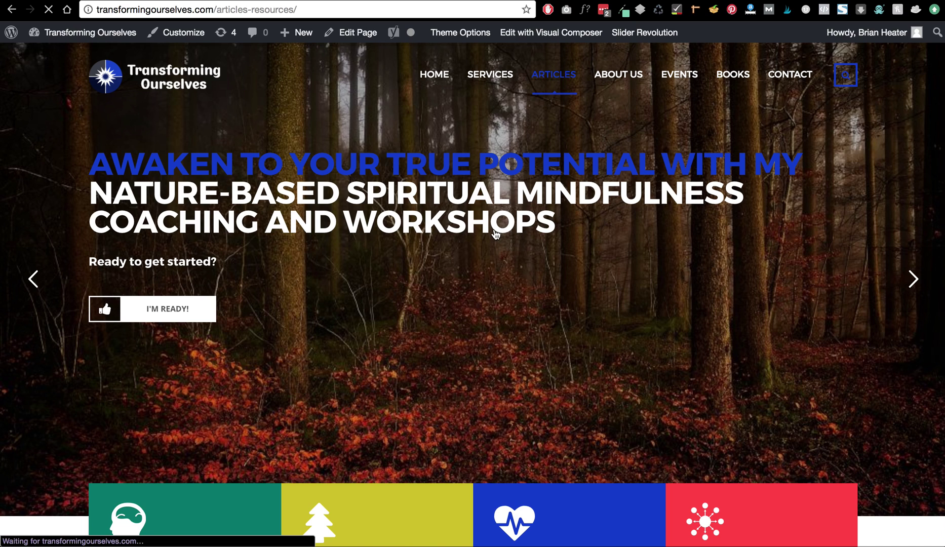
{"action": "scroll", "coordinate": [494, 233], "scroll_direction": "down", "scroll_amount": 8}
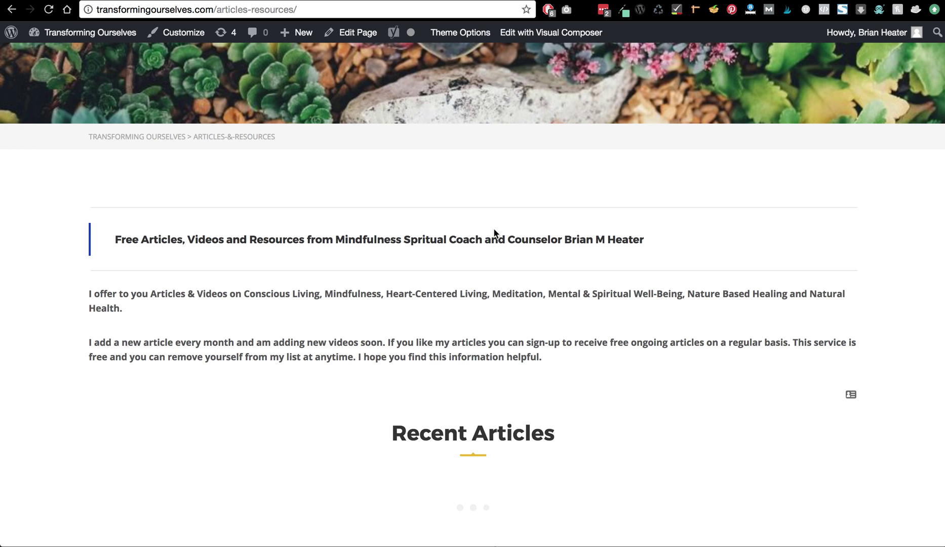
{"action": "scroll", "coordinate": [494, 232], "scroll_direction": "down", "scroll_amount": 5}
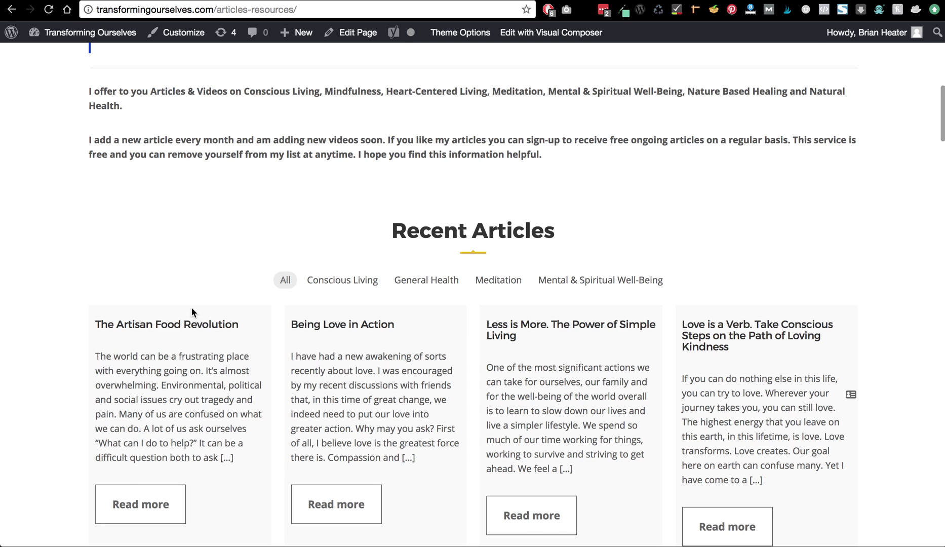
{"action": "scroll", "coordinate": [191, 307], "scroll_direction": "down", "scroll_amount": 1}
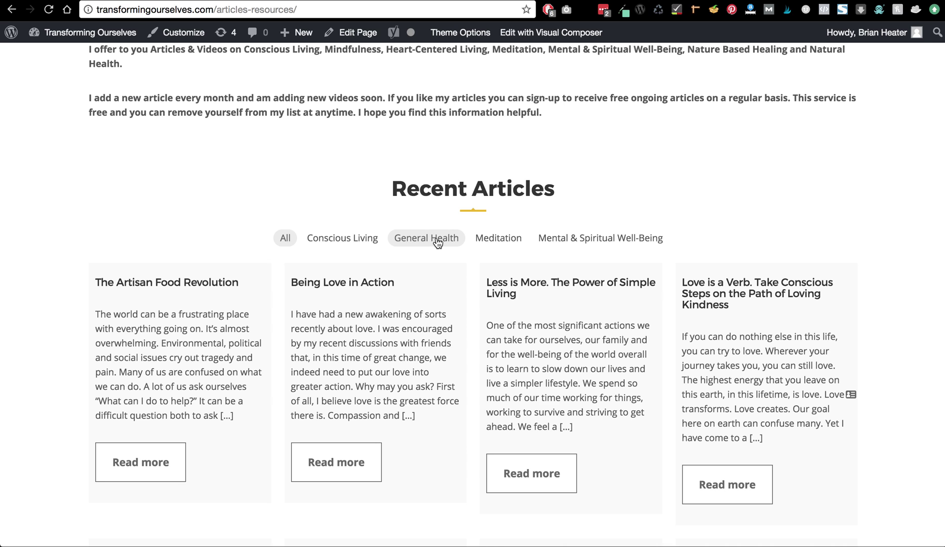
Step: Filter the Recent Articles by Meditation, General Health and Conscious Living in turn, and return to showing All
{"action": "left_click", "coordinate": [518, 241]}
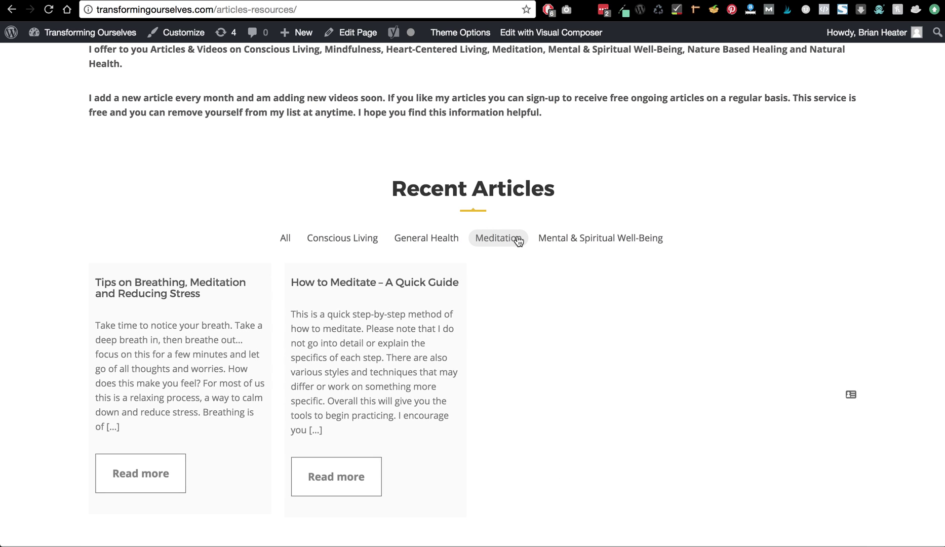
{"action": "left_click", "coordinate": [451, 244]}
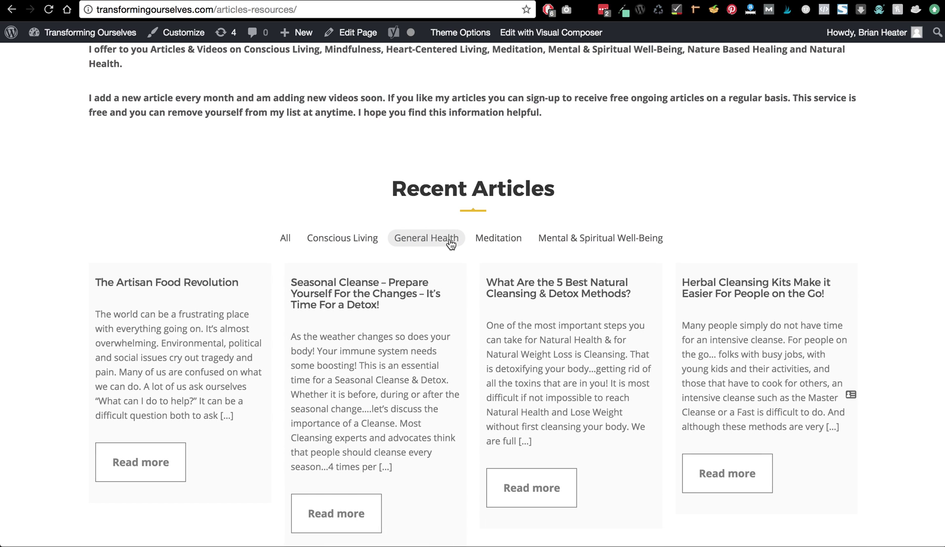
{"action": "left_click", "coordinate": [328, 246]}
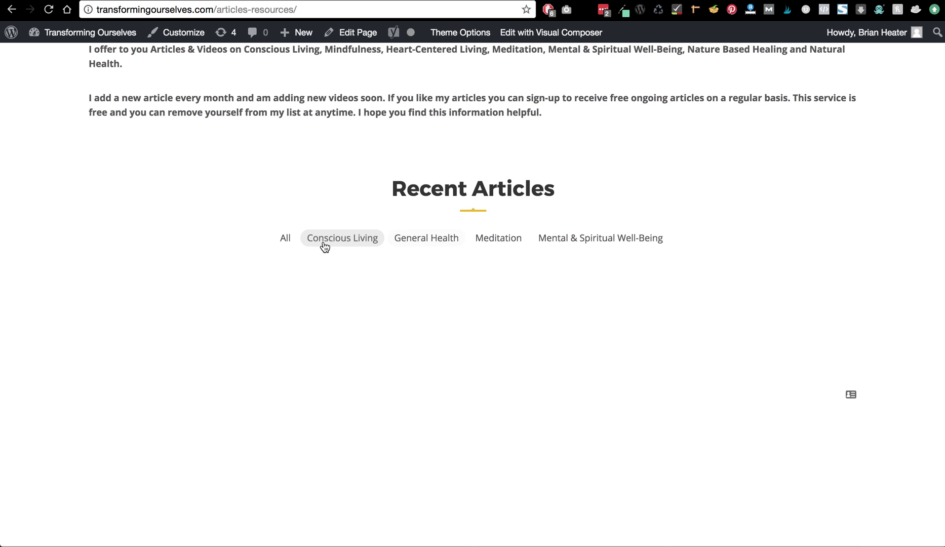
{"action": "left_click", "coordinate": [286, 241]}
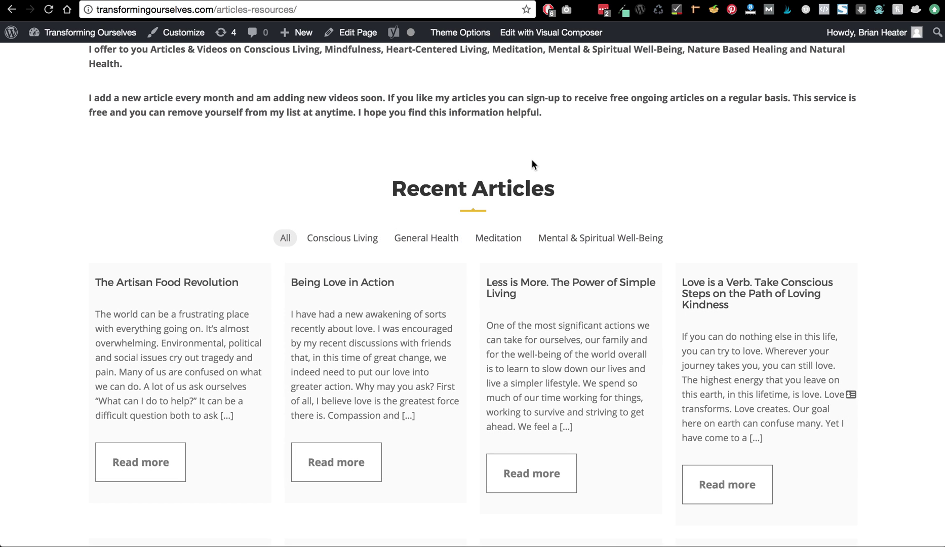